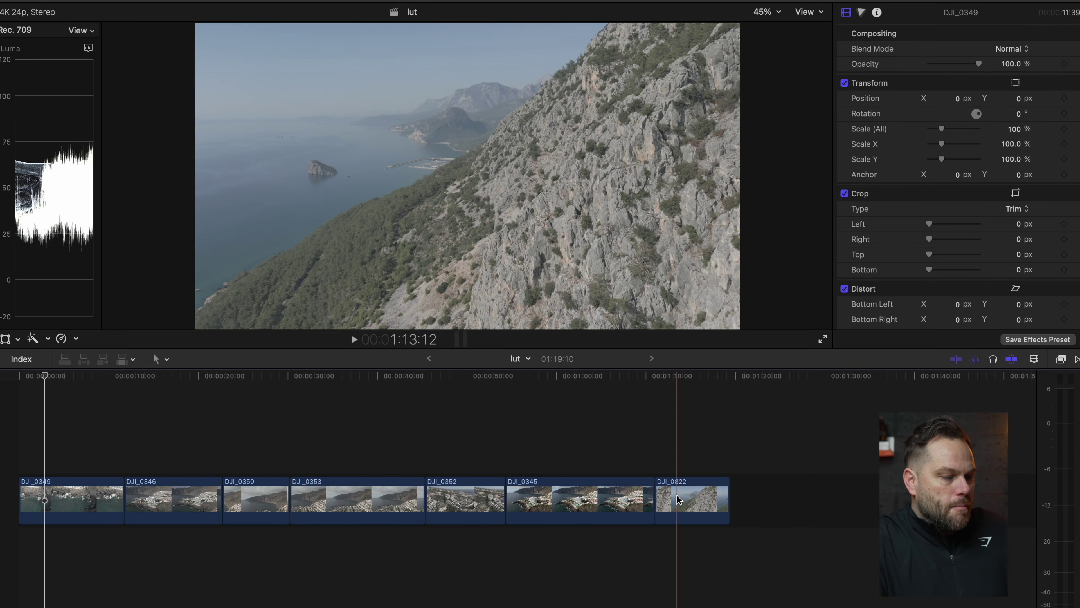
# Move the DJI_0822 clip in the timeline so that it sits between DJI_0352 and DJI_0345.
pyautogui.moveTo(680, 500); pyautogui.dragTo(531, 500)
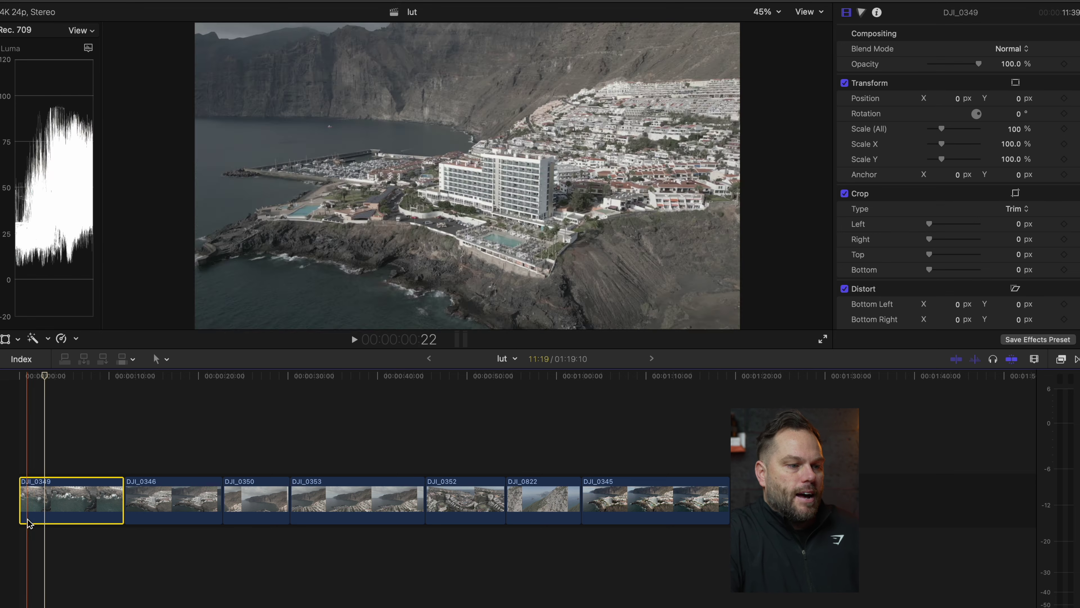
# Find the Custom LUT effect by searching for "lut" and apply it to the DJI_0349 clip.
pyautogui.click(58, 496)
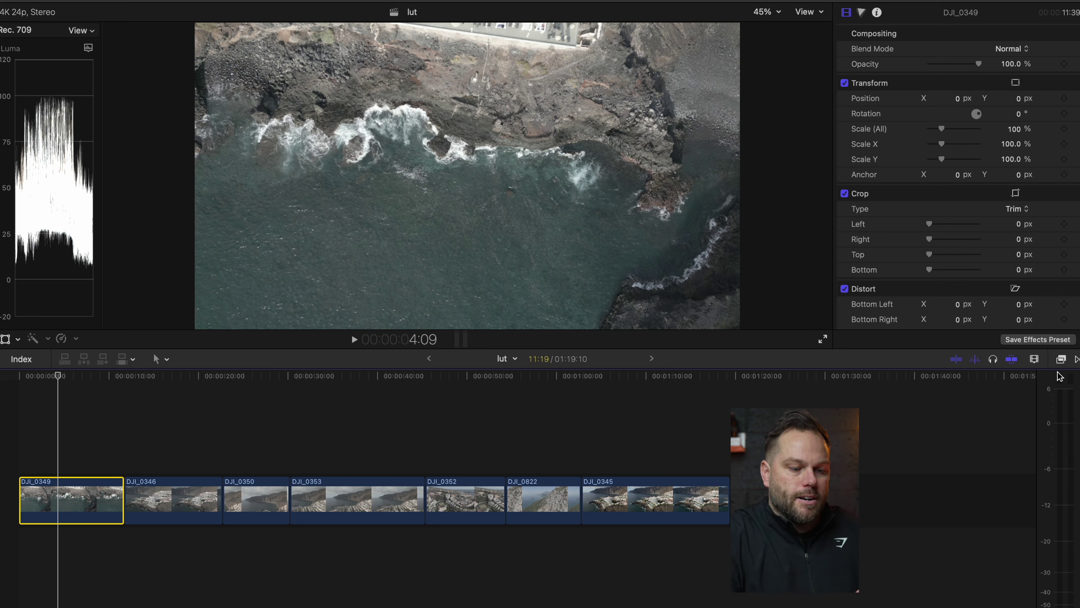
pyautogui.click(1061, 360)
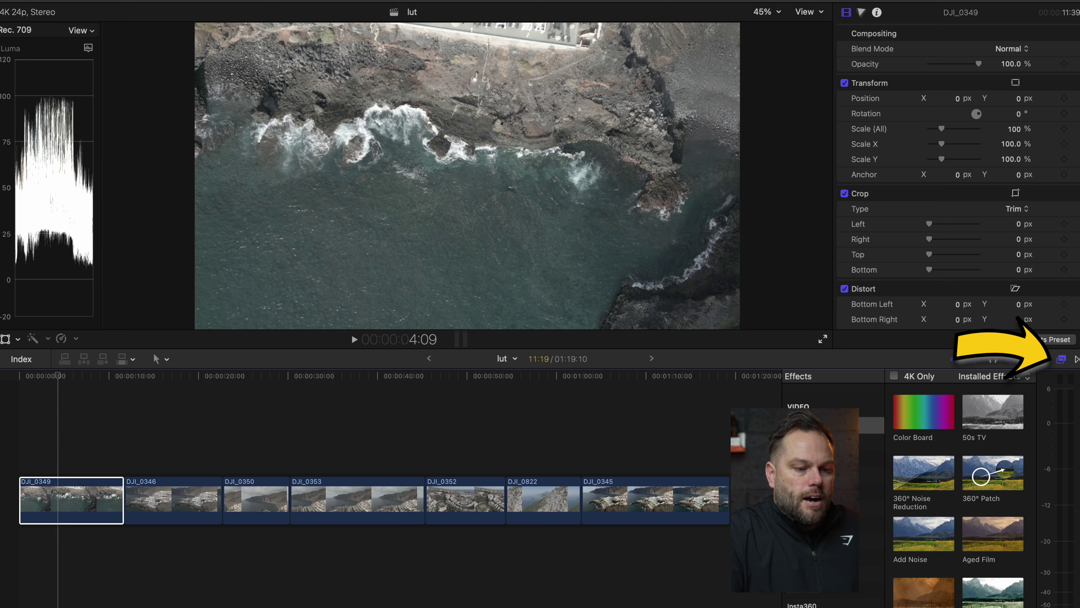
pyautogui.write('lut')
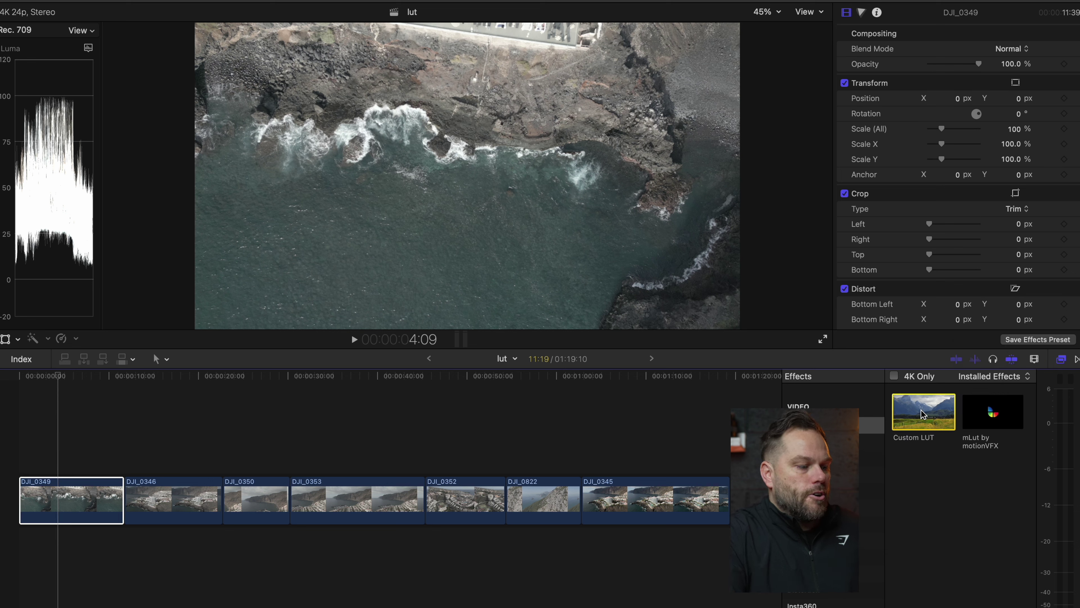
pyautogui.moveTo(154, 485); pyautogui.dragTo(73, 496)
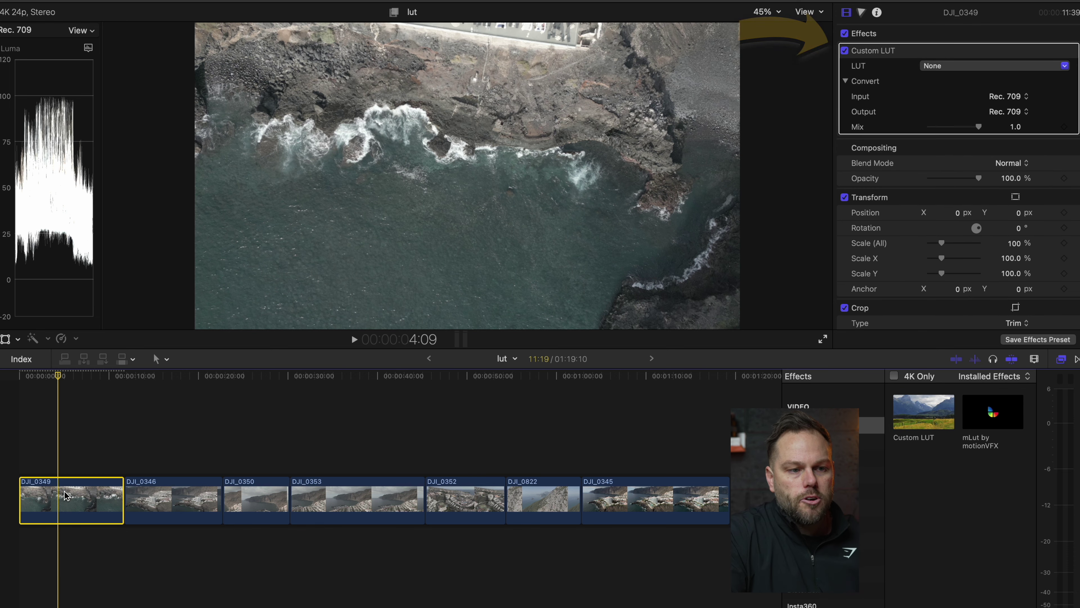
pyautogui.click(974, 68)
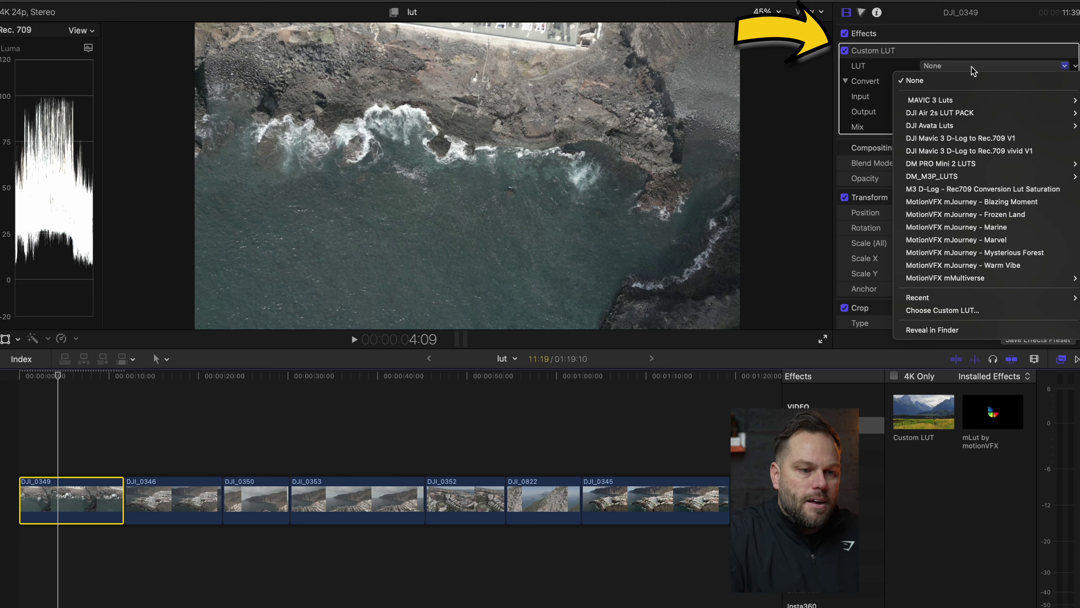
pyautogui.moveTo(935, 176)
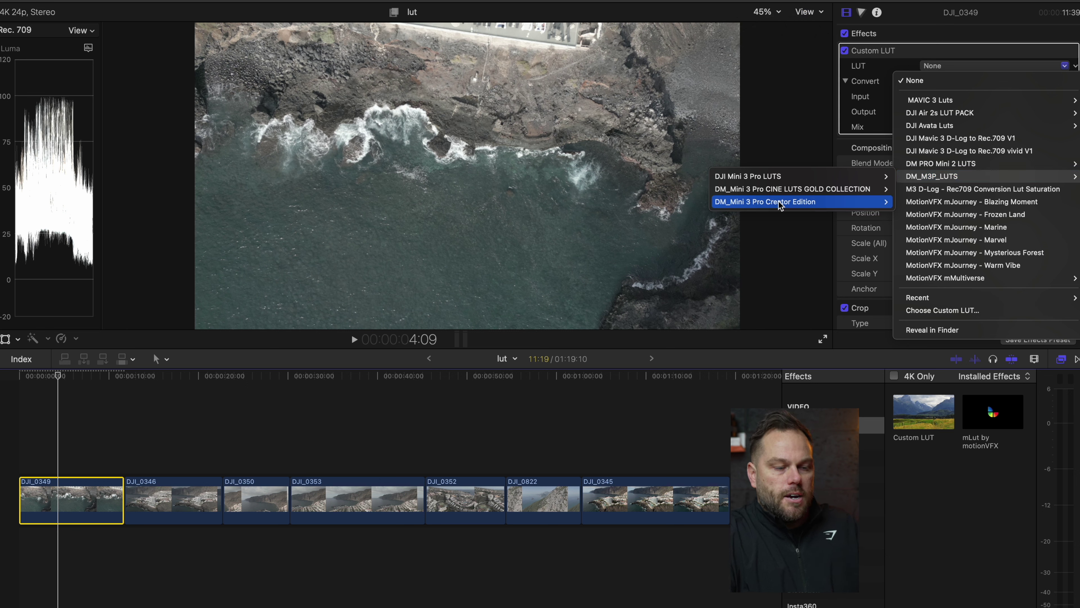
pyautogui.moveTo(779, 203)
pyautogui.moveTo(662, 208)
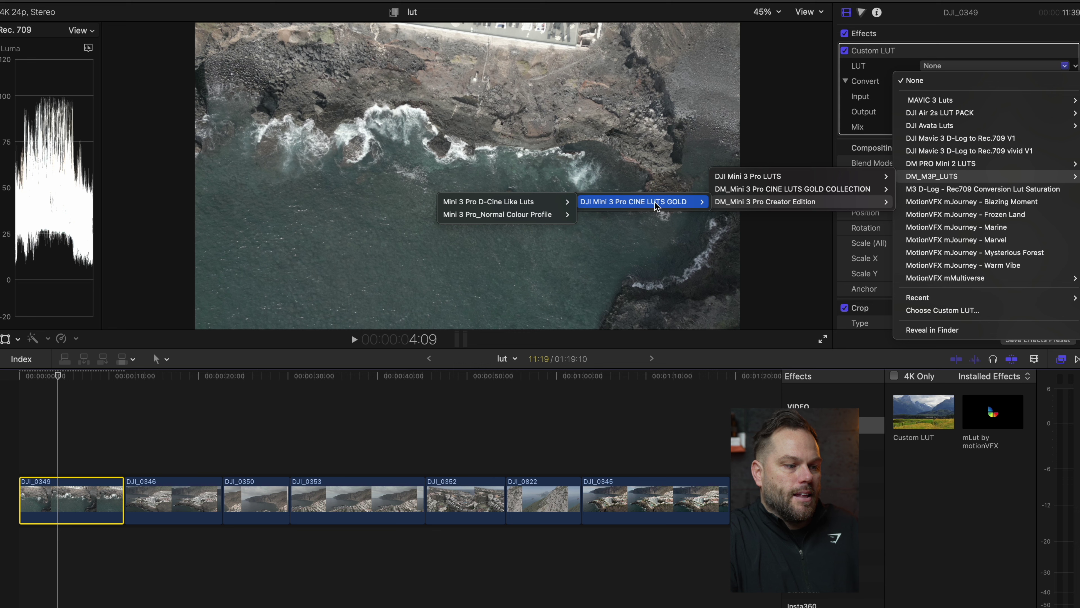
pyautogui.moveTo(514, 203)
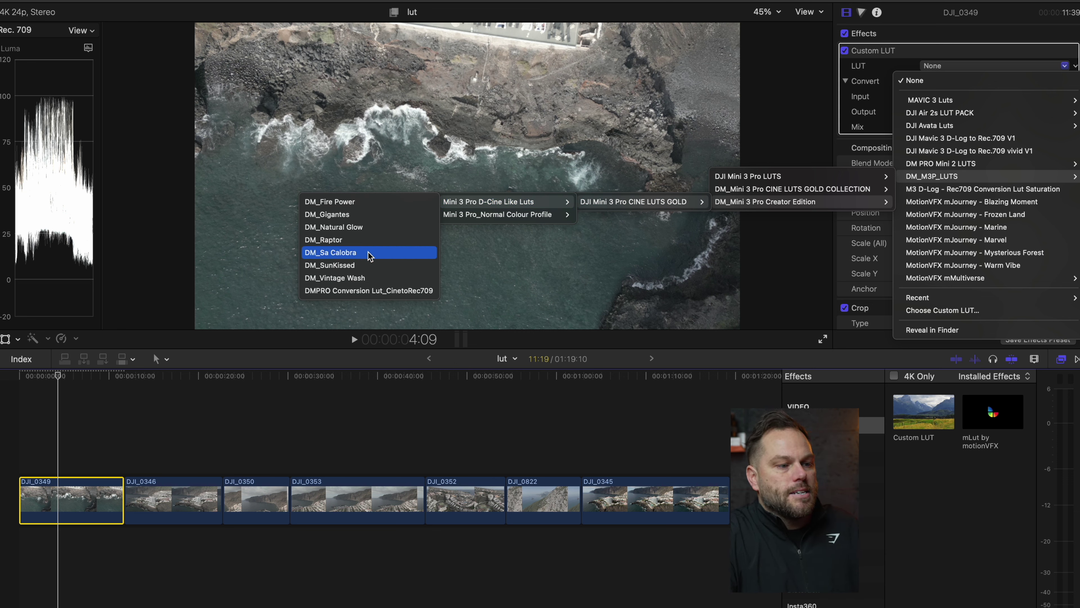
pyautogui.click(374, 216)
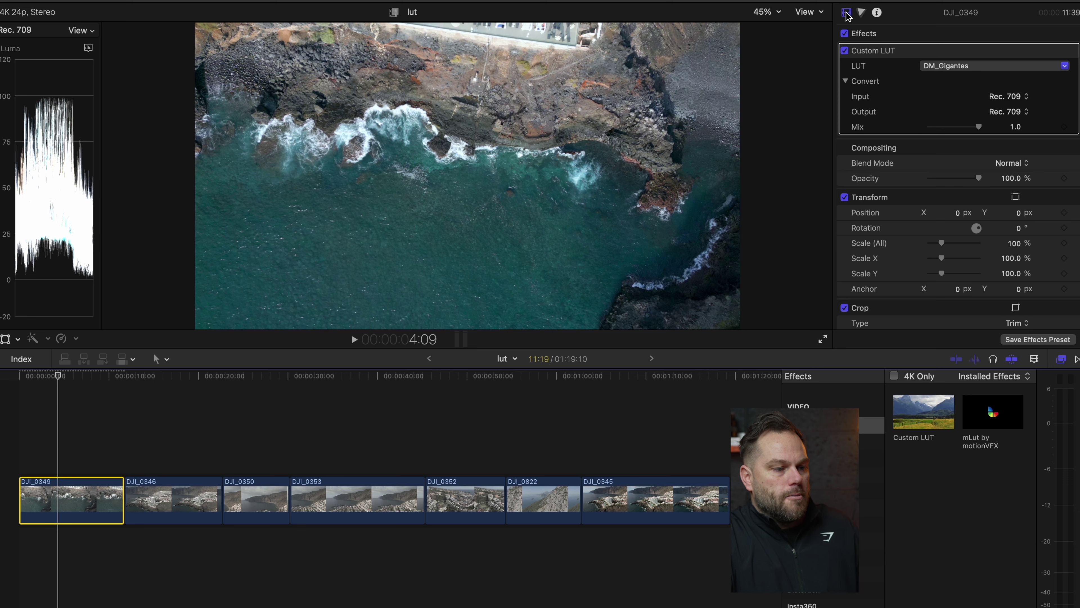
pyautogui.click(844, 33)
pyautogui.click(845, 34)
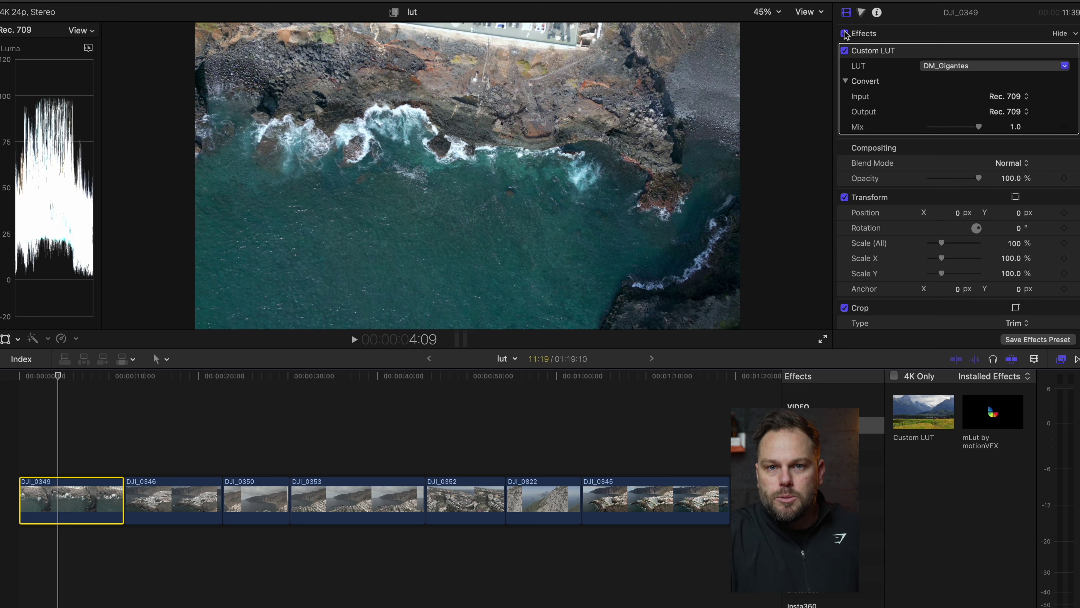
pyautogui.click(938, 67)
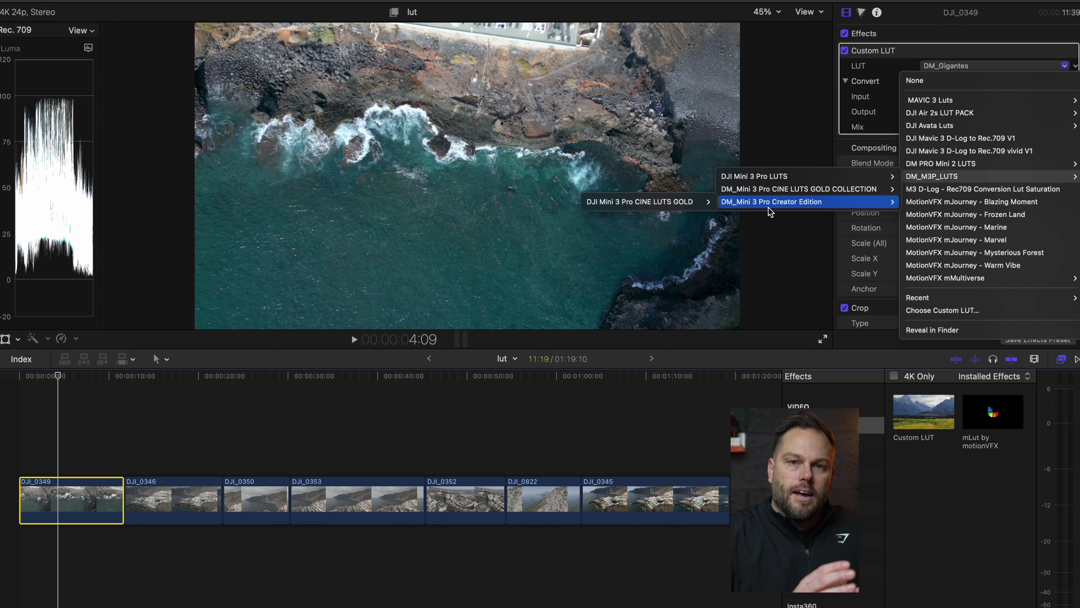
pyautogui.moveTo(625, 204)
pyautogui.moveTo(522, 202)
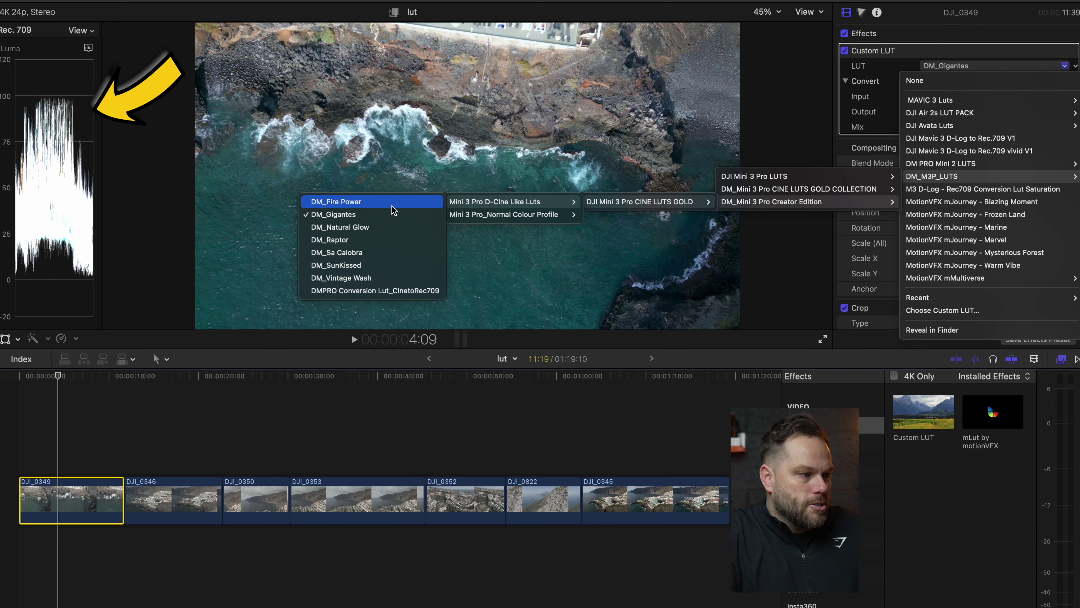
pyautogui.click(818, 114)
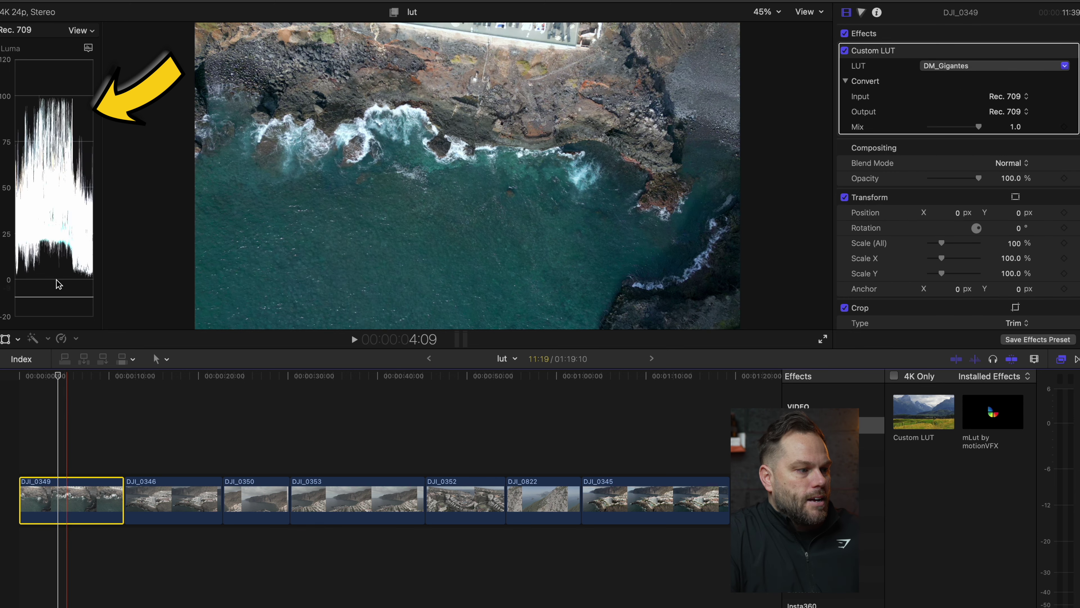
# Check the luma waveform of the graded DJI_0349 clip and play the clip from its beginning.
pyautogui.moveTo(61, 124)
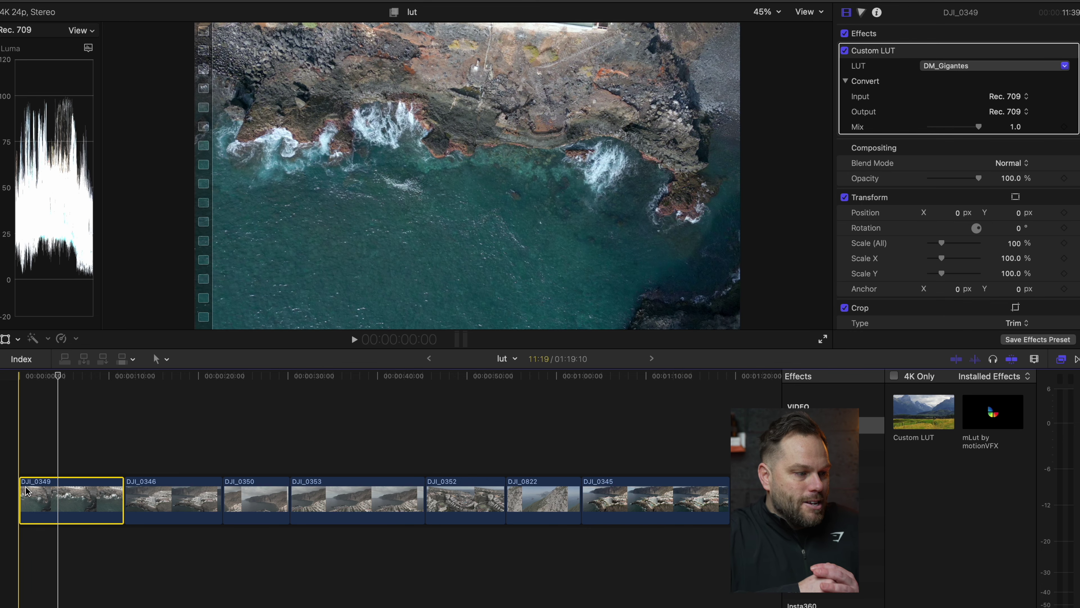
pyautogui.click(29, 471)
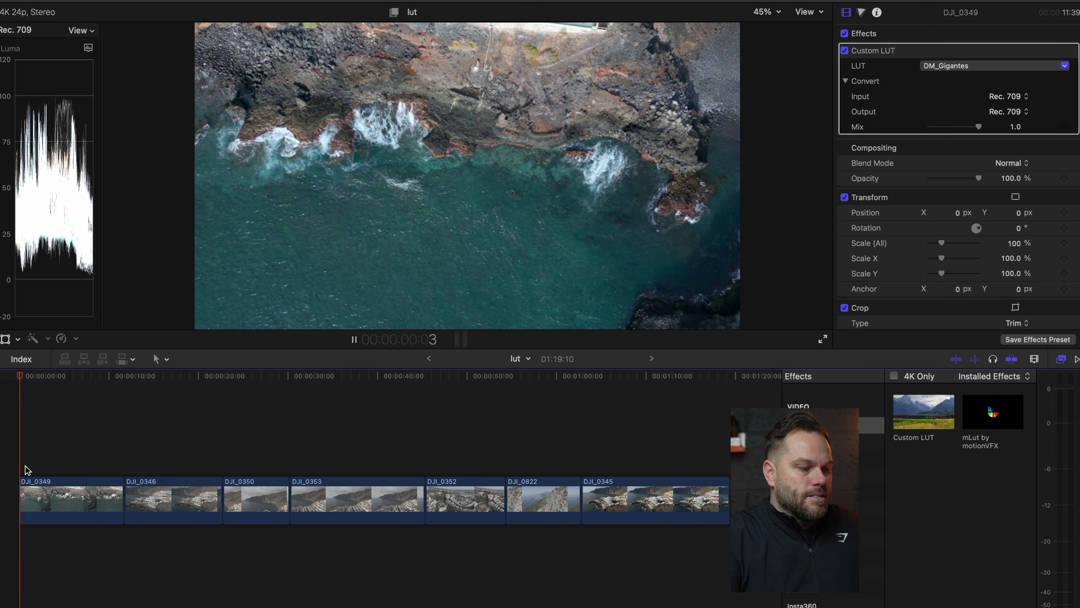
pyautogui.press('space')
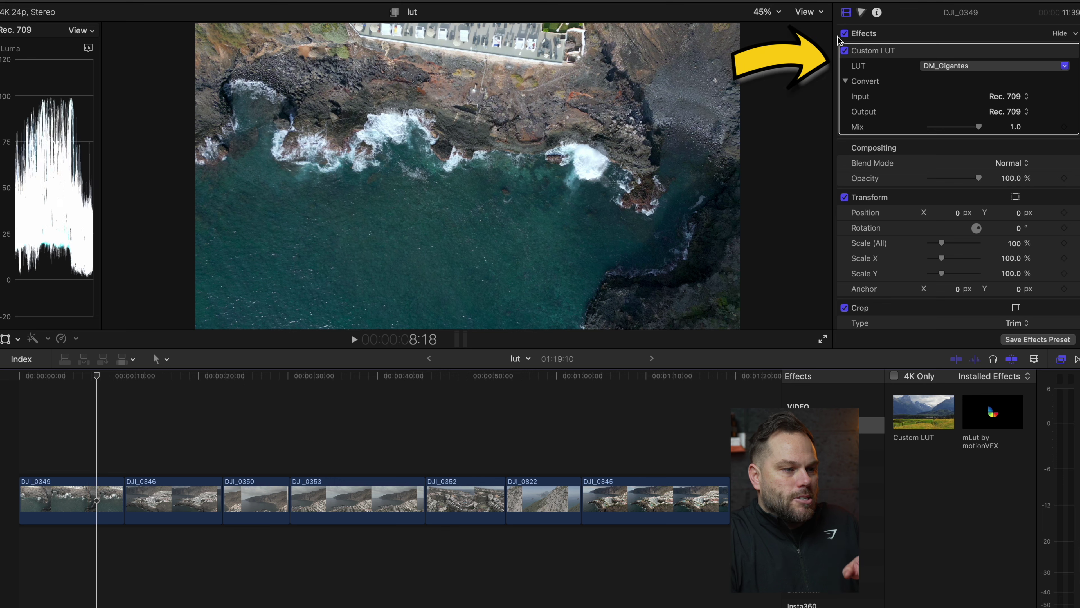
# Add a Color Wheels correction to the DJI_0349 clip through the highlights brightness control.
pyautogui.click(861, 13)
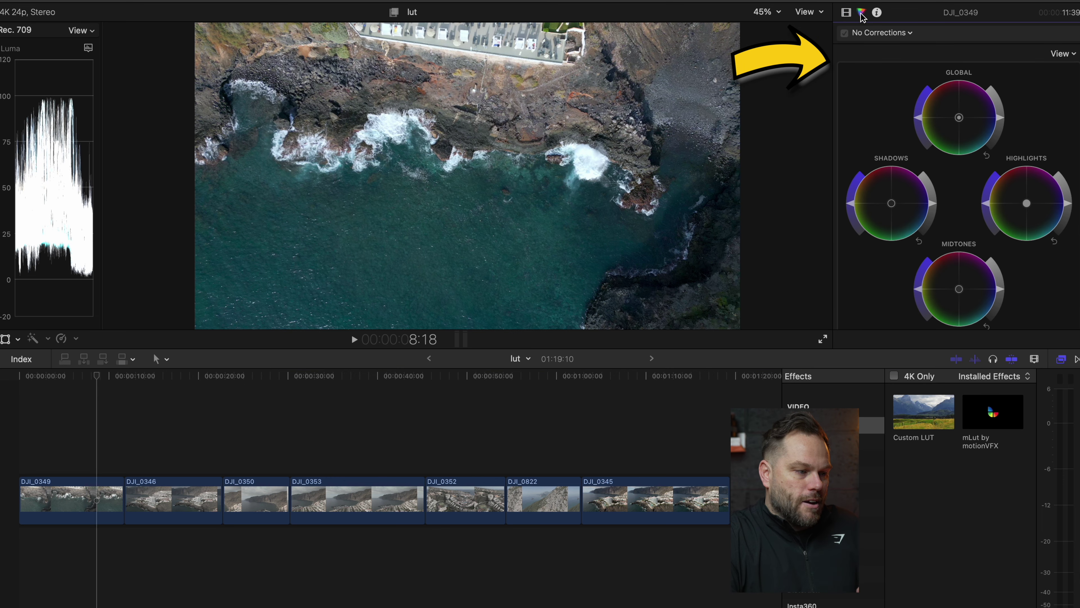
pyautogui.click(1070, 209)
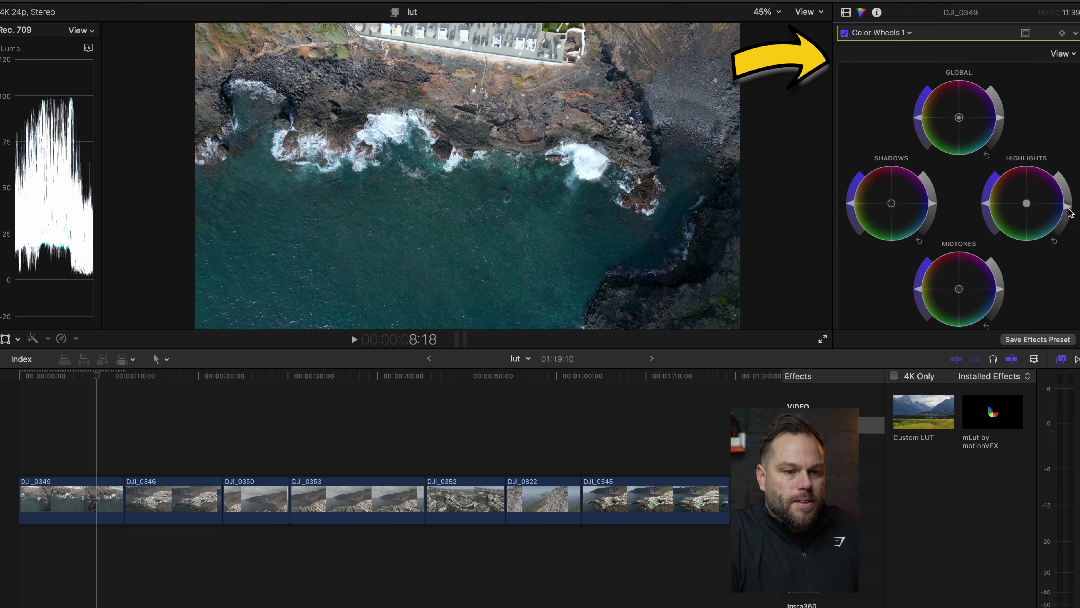
pyautogui.click(44, 460)
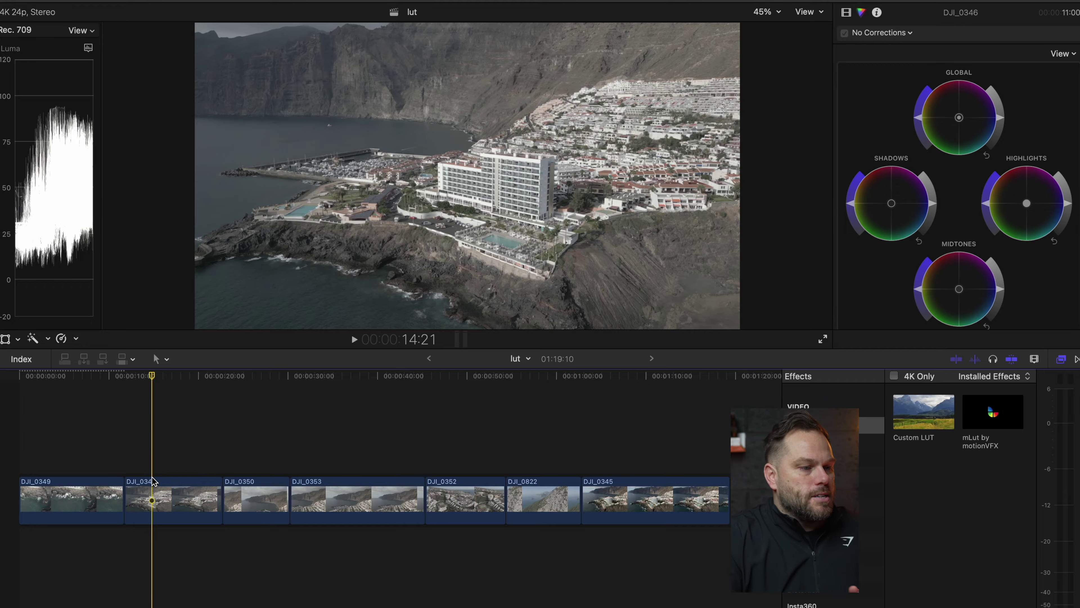
# Add a Color Wheels correction to the DJI_0346 clip and raise its highlights brightness slightly, using the luma waveform as a guide.
pyautogui.click(151, 489)
pyautogui.click(130, 452)
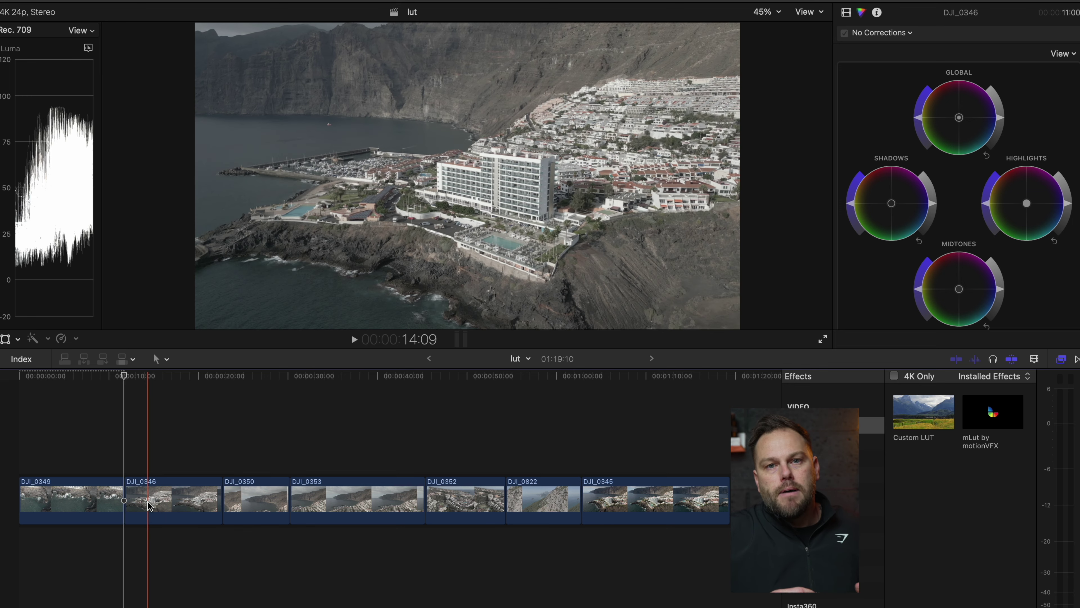
pyautogui.click(137, 501)
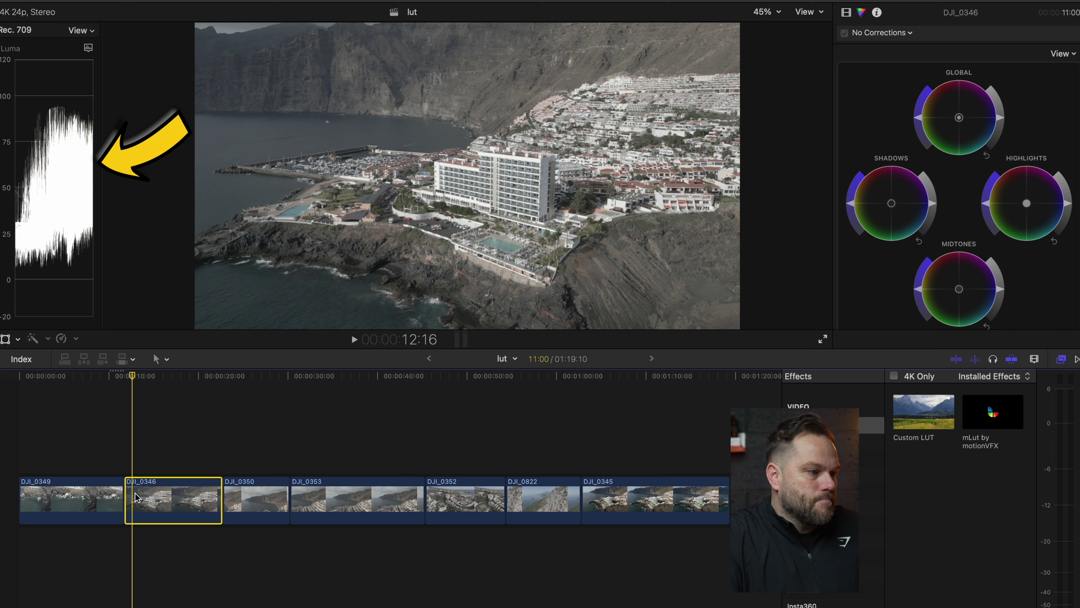
pyautogui.moveTo(54, 154)
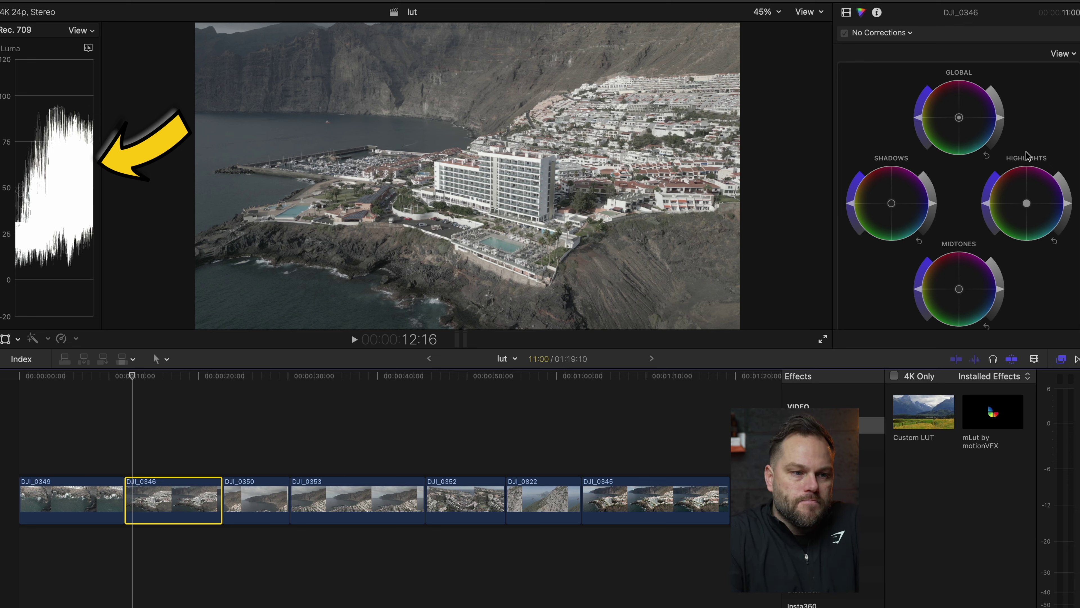
pyautogui.click(860, 18)
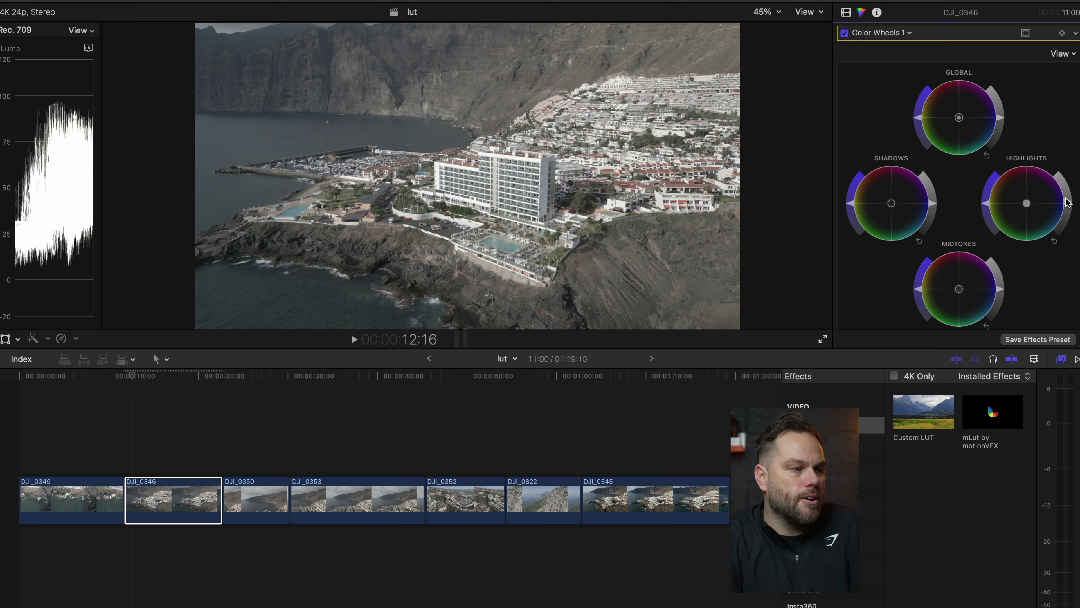
pyautogui.moveTo(1066, 202); pyautogui.dragTo(1066, 198)
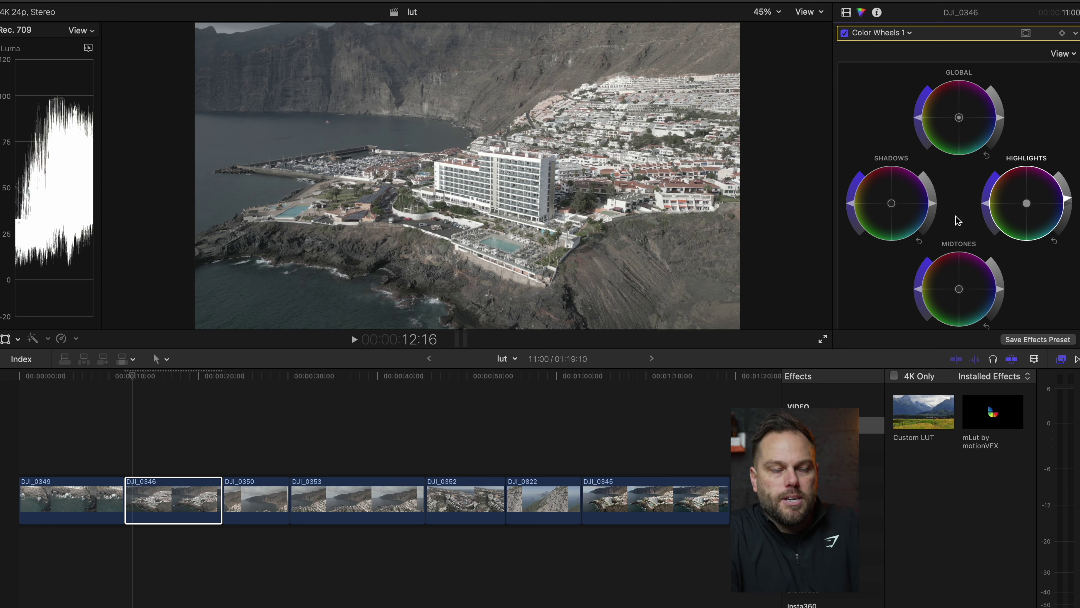
# Lower the shadows brightness and the midtones brightness of the DJI_0346 clip slightly.
pyautogui.moveTo(934, 208); pyautogui.dragTo(934, 214)
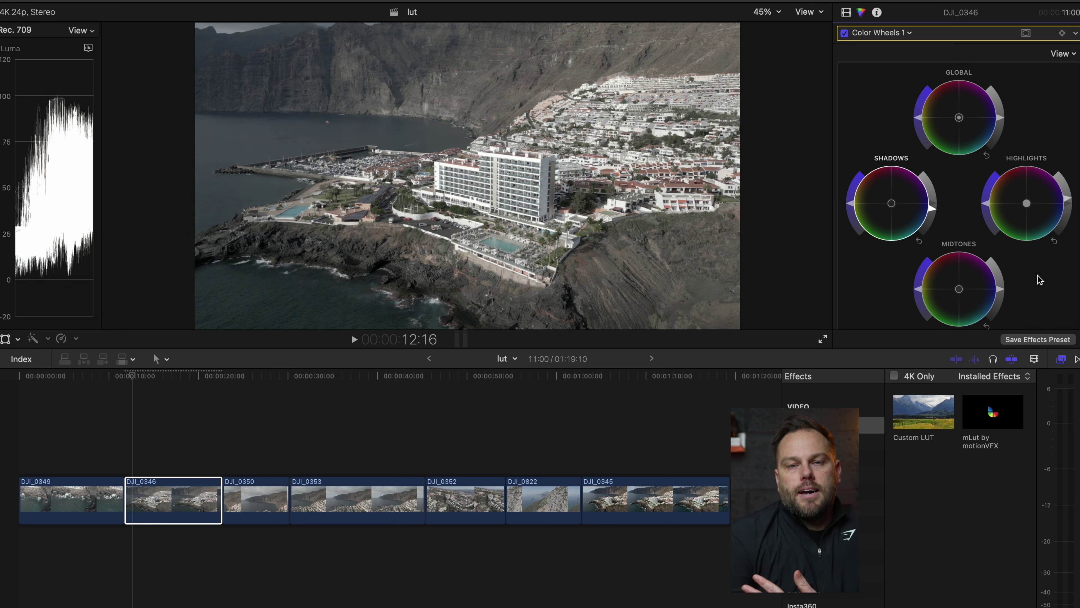
pyautogui.scroll(-2, 1014, 264)
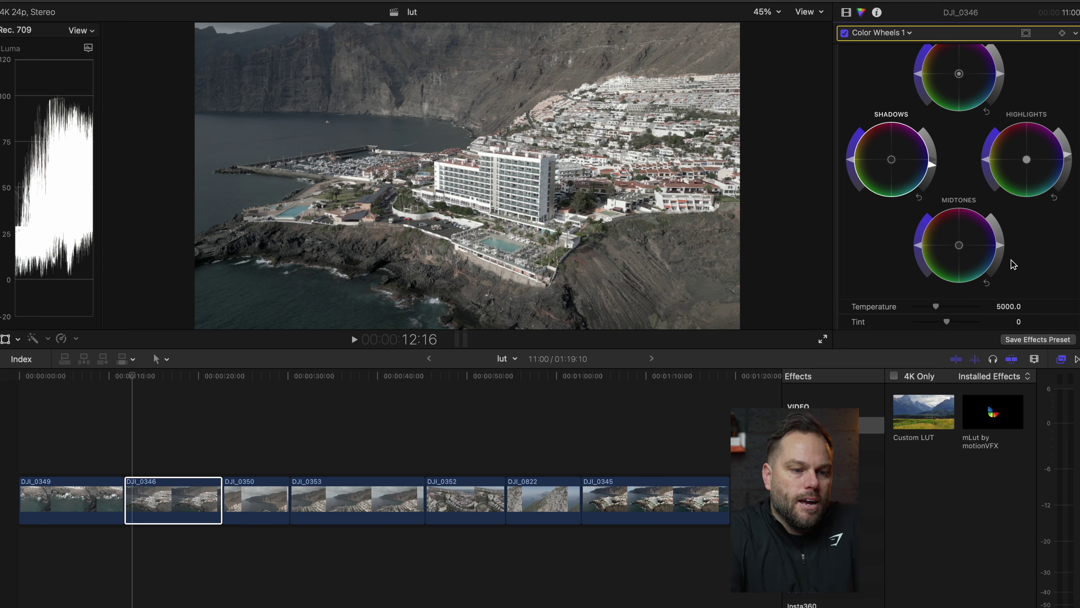
pyautogui.moveTo(1000, 245)
pyautogui.mouseDown()
pyautogui.moveTo(992, 219)
pyautogui.moveTo(994, 274)
pyautogui.moveTo(1004, 253)
pyautogui.mouseUp()
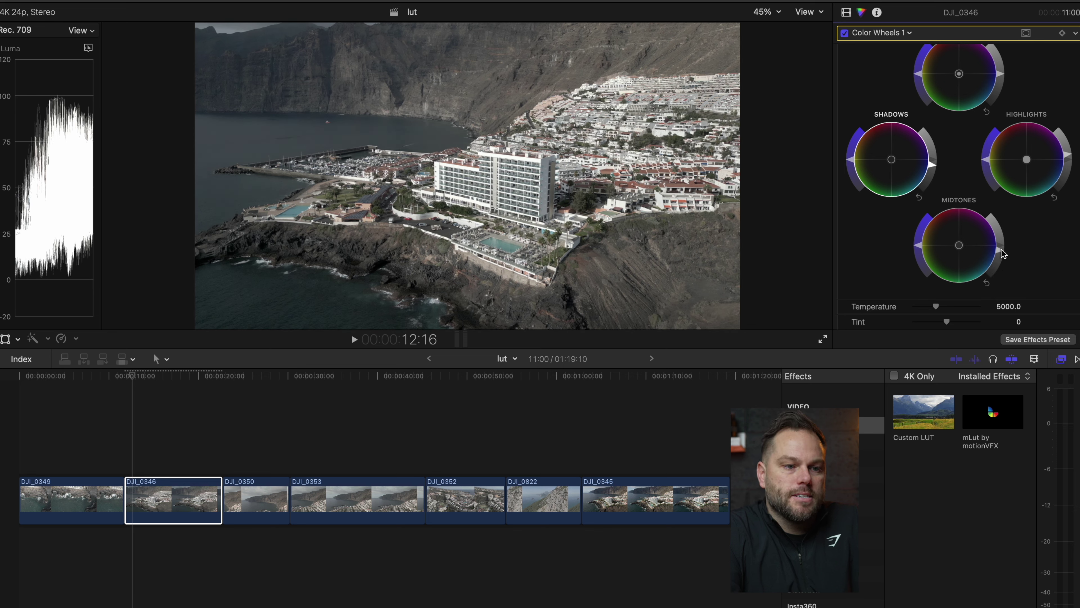
# Raise the global saturation of the DJI_0346 clip moderately above its neutral level.
pyautogui.scroll(3, 1001, 204)
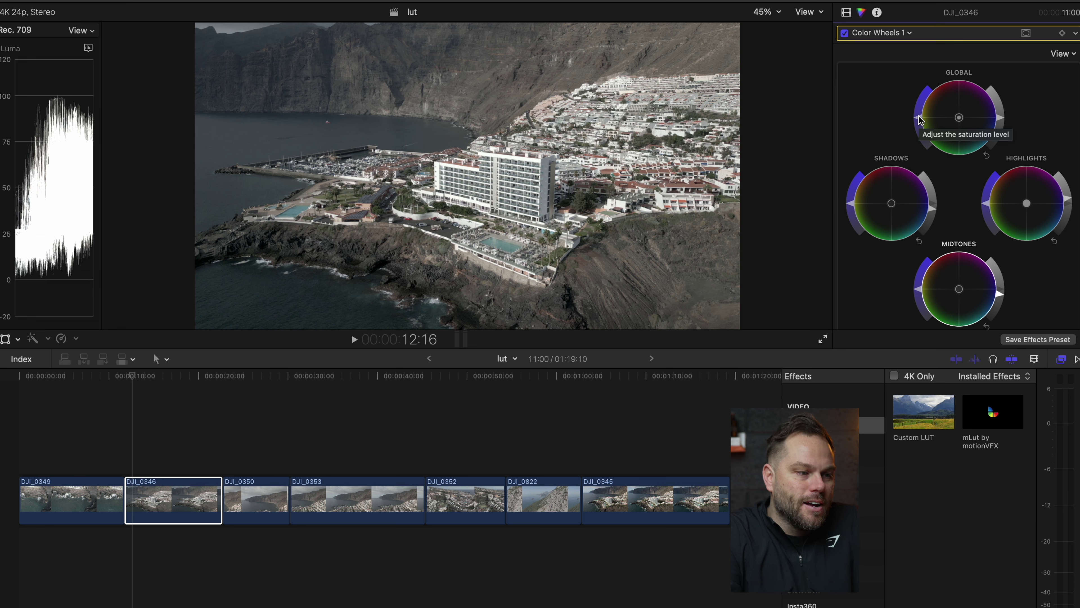
pyautogui.moveTo(918, 120); pyautogui.dragTo(933, 48)
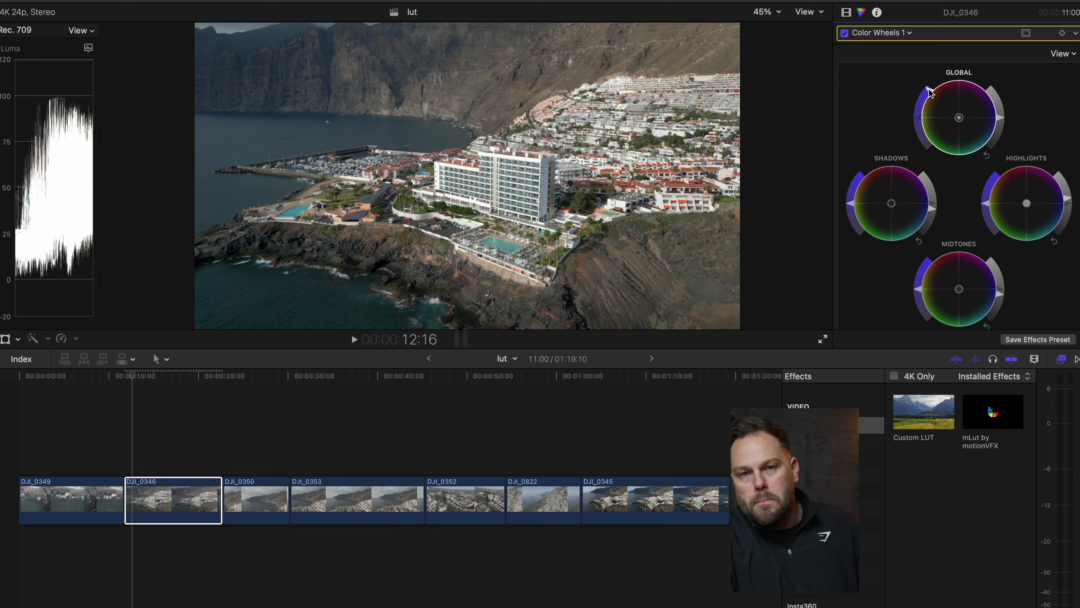
pyautogui.moveTo(929, 89); pyautogui.dragTo(919, 111)
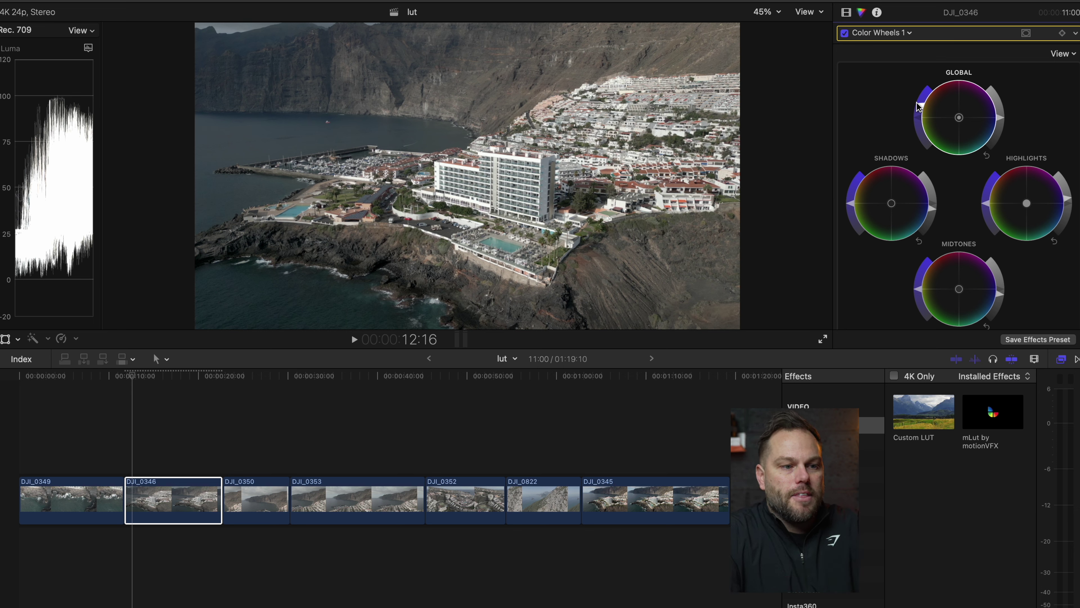
# Compare the DJI_0346 clip with its effects off and on, and play the graded footage.
pyautogui.click(846, 11)
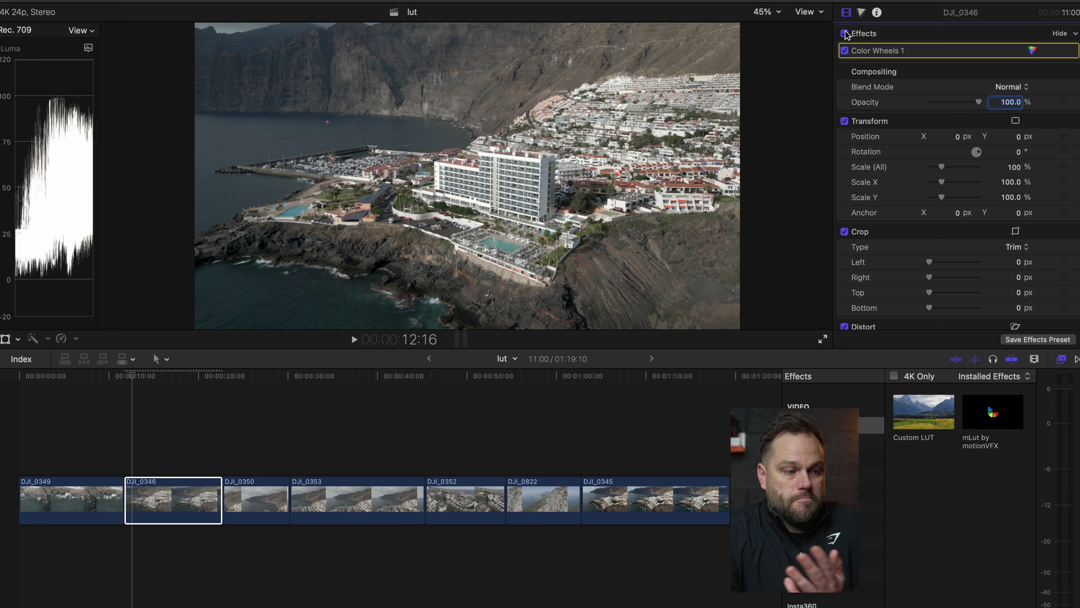
pyautogui.click(844, 33)
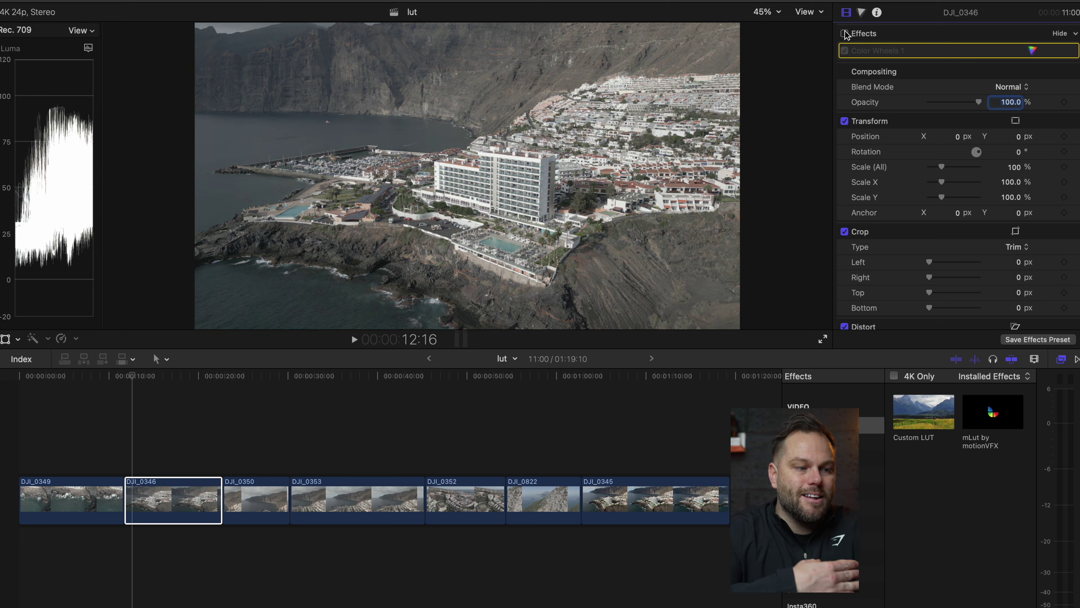
pyautogui.click(844, 33)
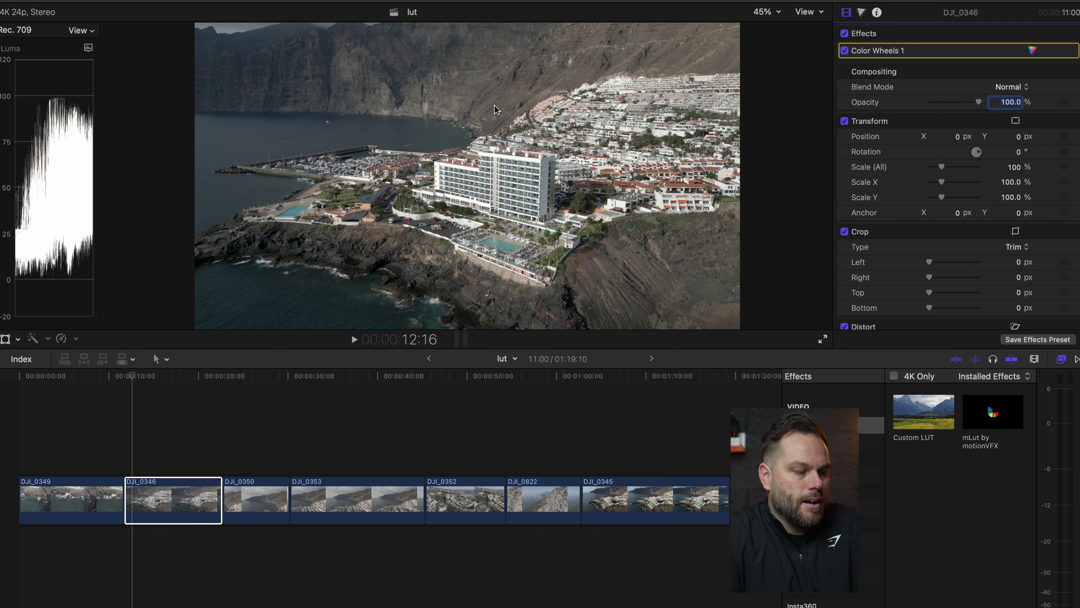
pyautogui.press('space')
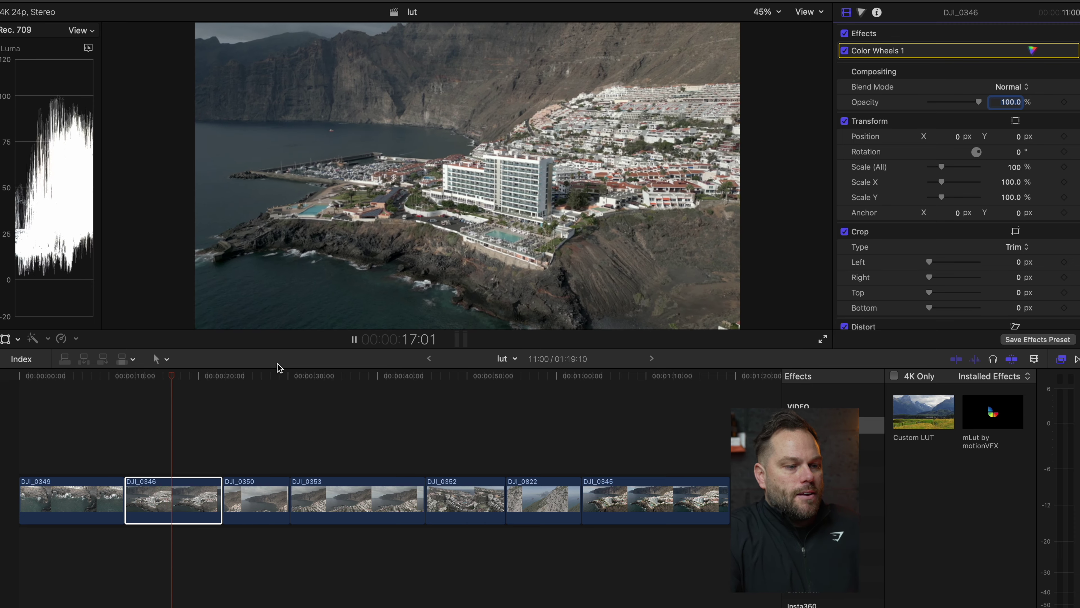
# Stop playback and add a Custom LUT effect to the DJI_0346 clip, using DM_LakeSide from the Mini 3 Pro_Normal Colour Profile set.
pyautogui.press('space')
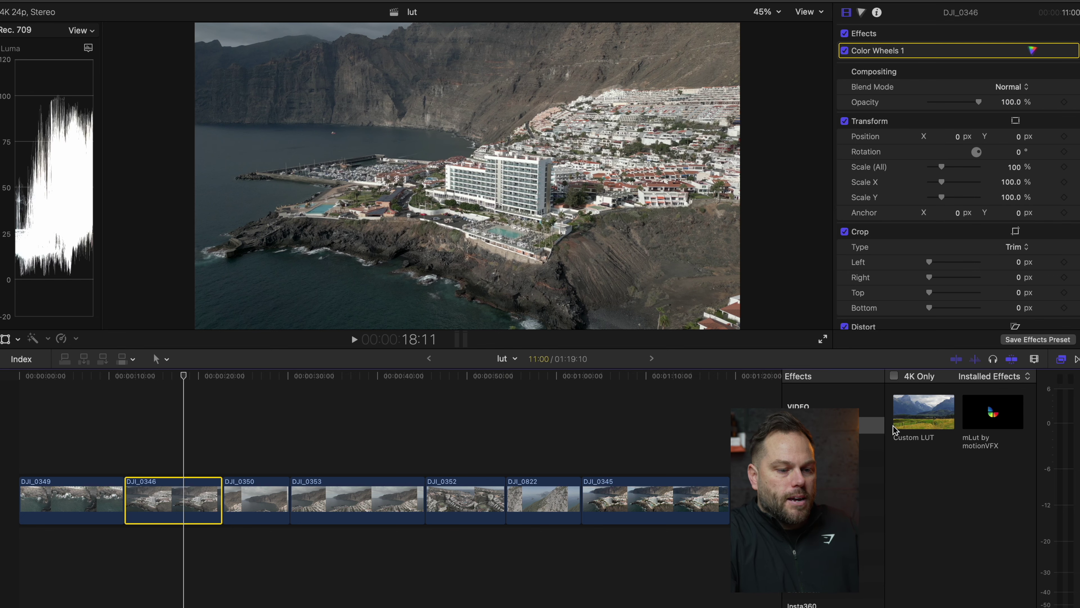
pyautogui.click(920, 417)
pyautogui.moveTo(921, 417); pyautogui.dragTo(198, 501)
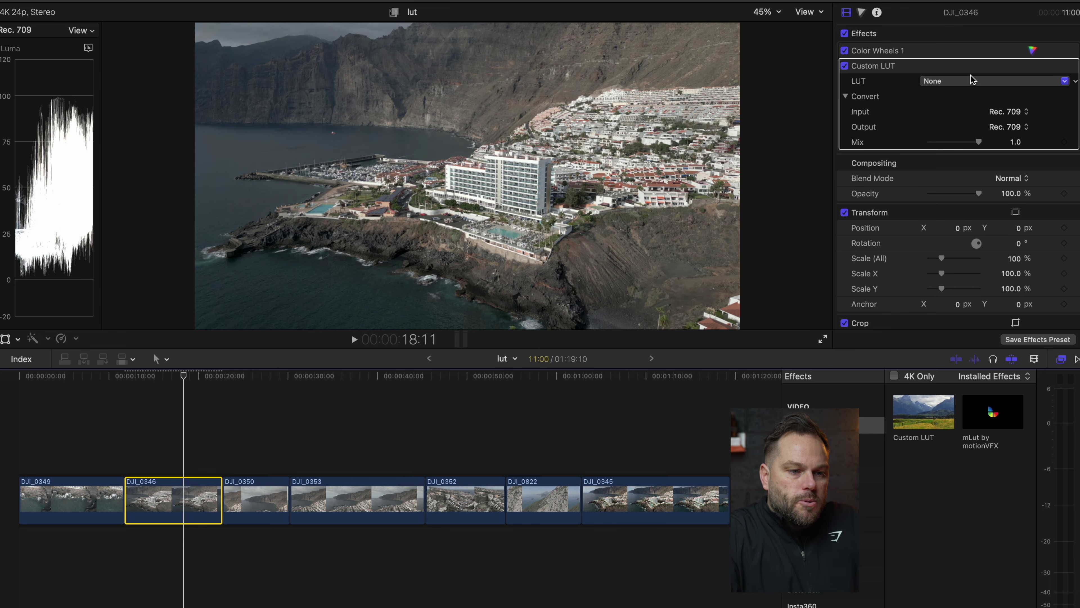
pyautogui.click(975, 81)
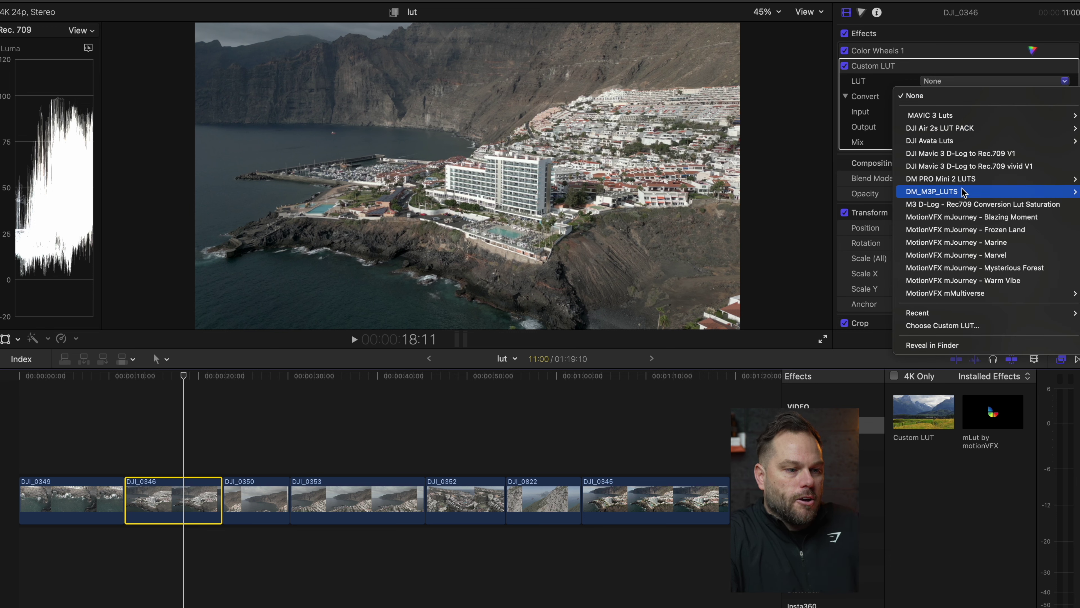
pyautogui.moveTo(965, 192)
pyautogui.moveTo(768, 205)
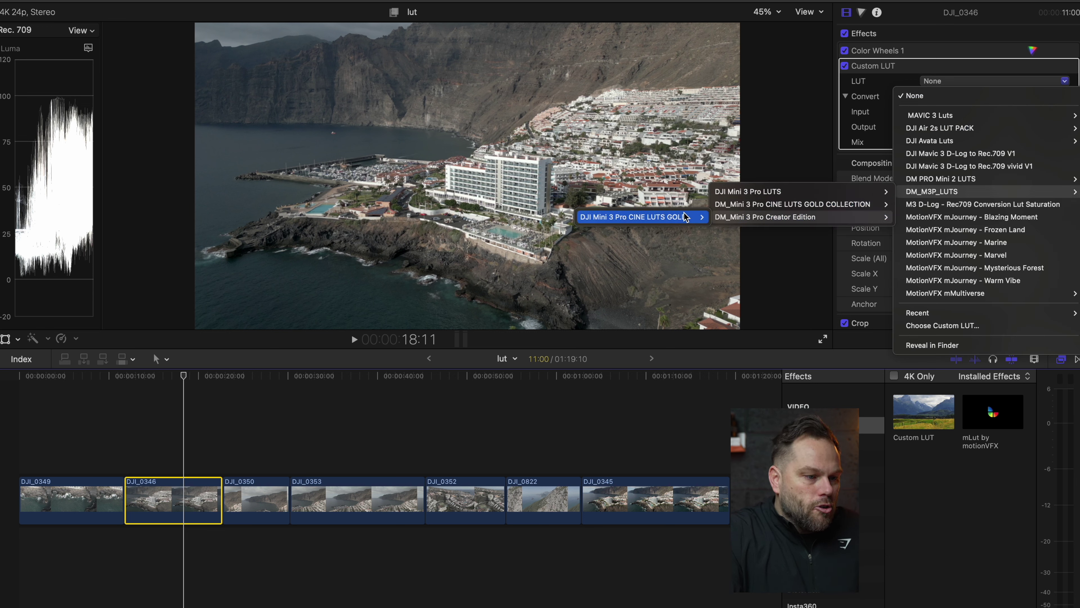
pyautogui.moveTo(649, 218)
pyautogui.moveTo(498, 229)
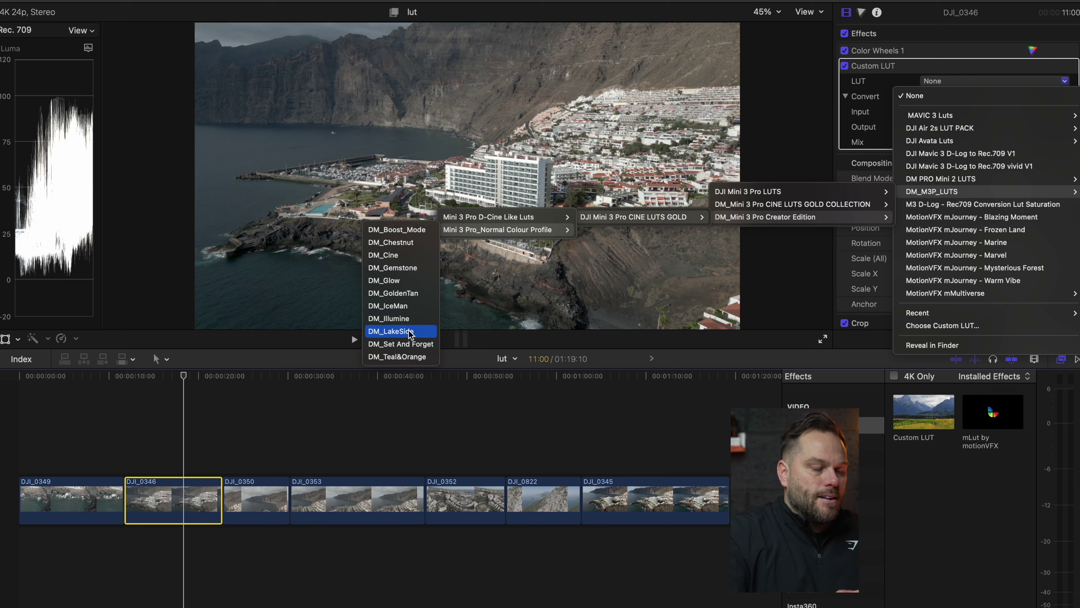
pyautogui.click(390, 331)
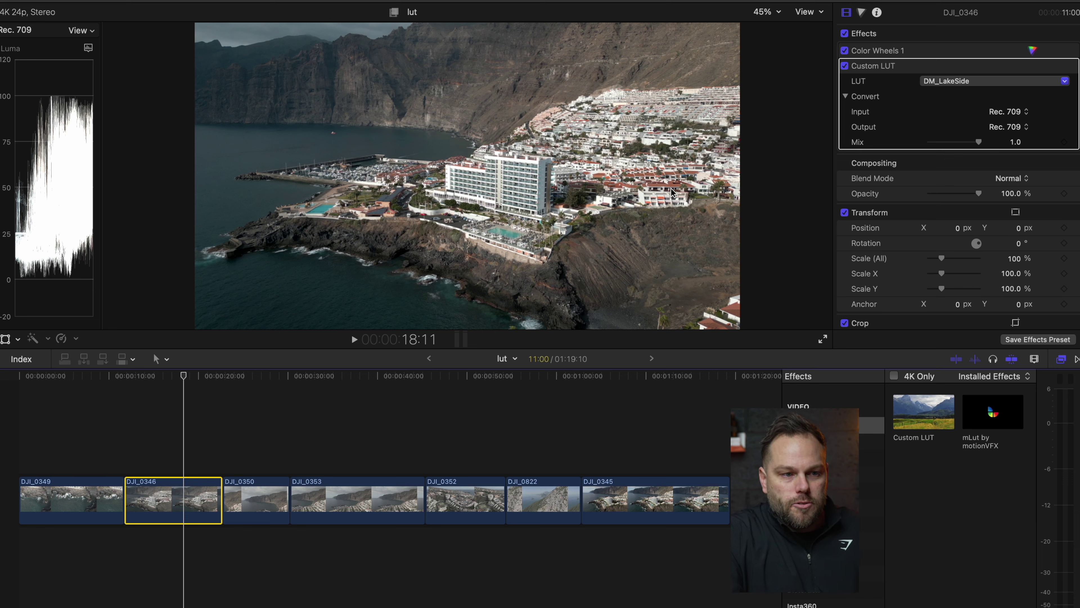
# Compare the DJI_0346 clip with its Custom LUT effect off and on.
pyautogui.click(844, 66)
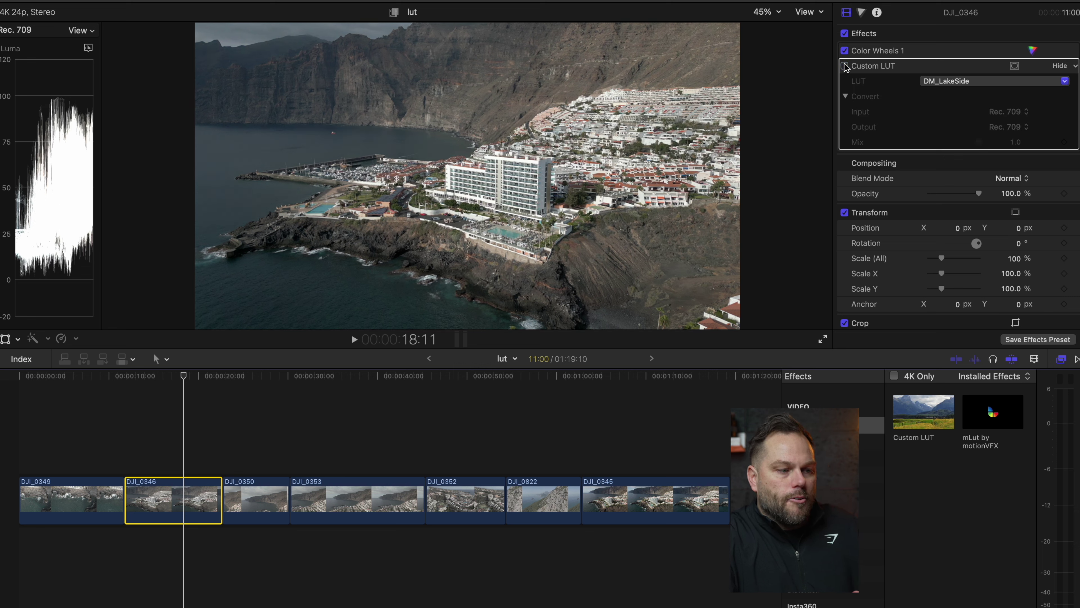
pyautogui.click(844, 66)
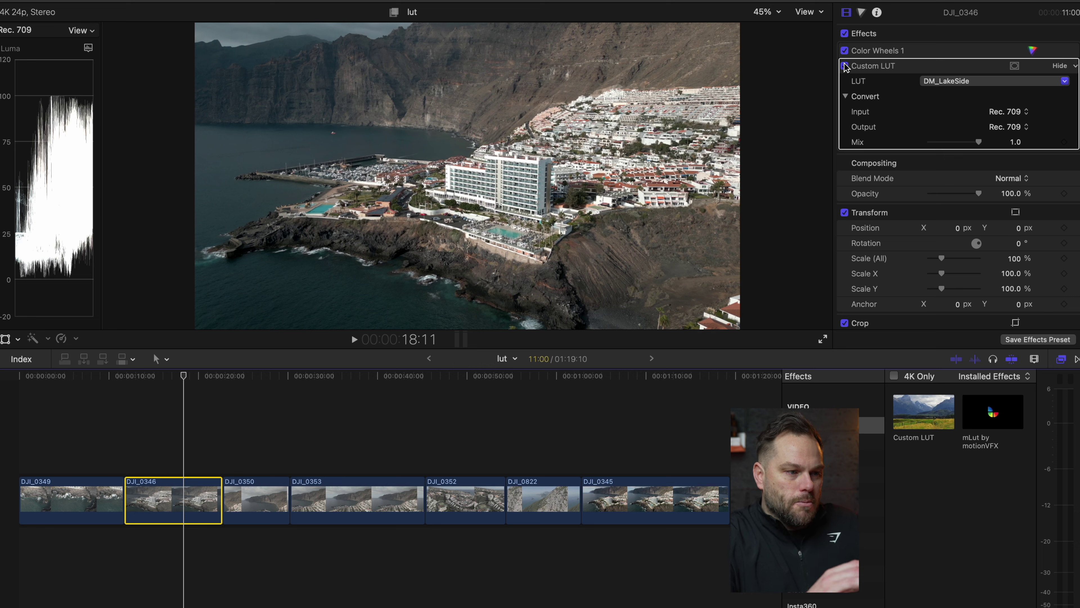
pyautogui.click(844, 66)
pyautogui.click(845, 66)
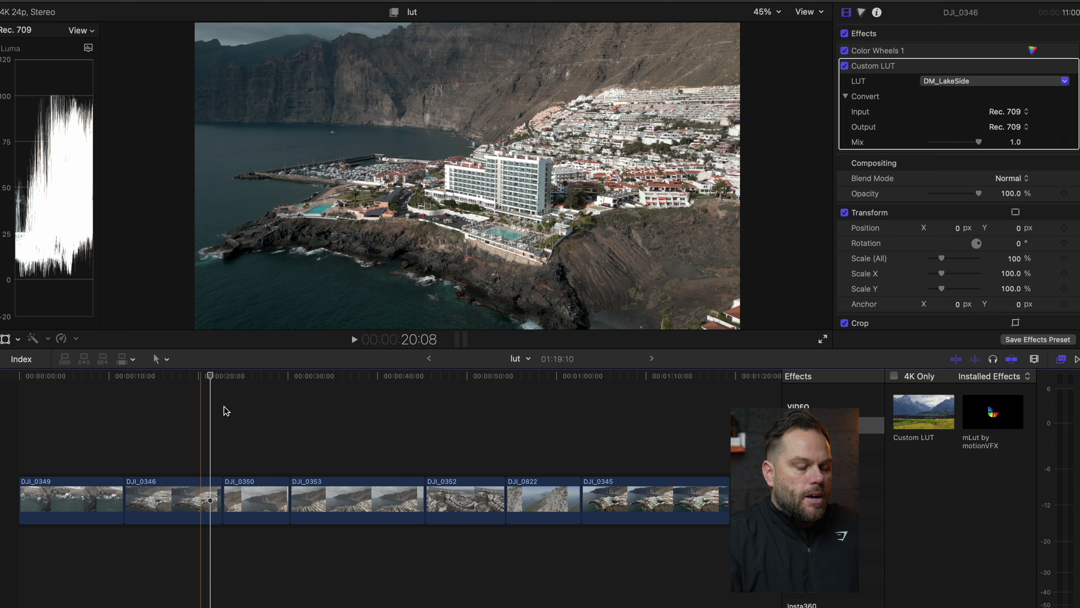
# Add a Custom LUT effect to the DJI_0350 clip, using DM_Natural Glow from the Mini 3 Pro D-Cine Like Luts set.
pyautogui.click(222, 413)
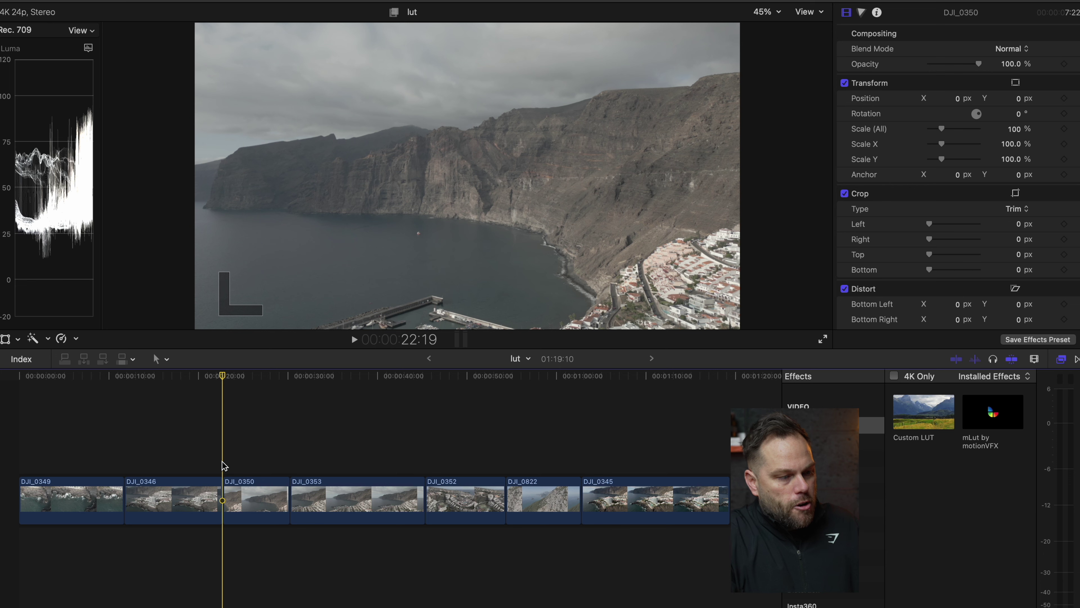
pyautogui.click(255, 497)
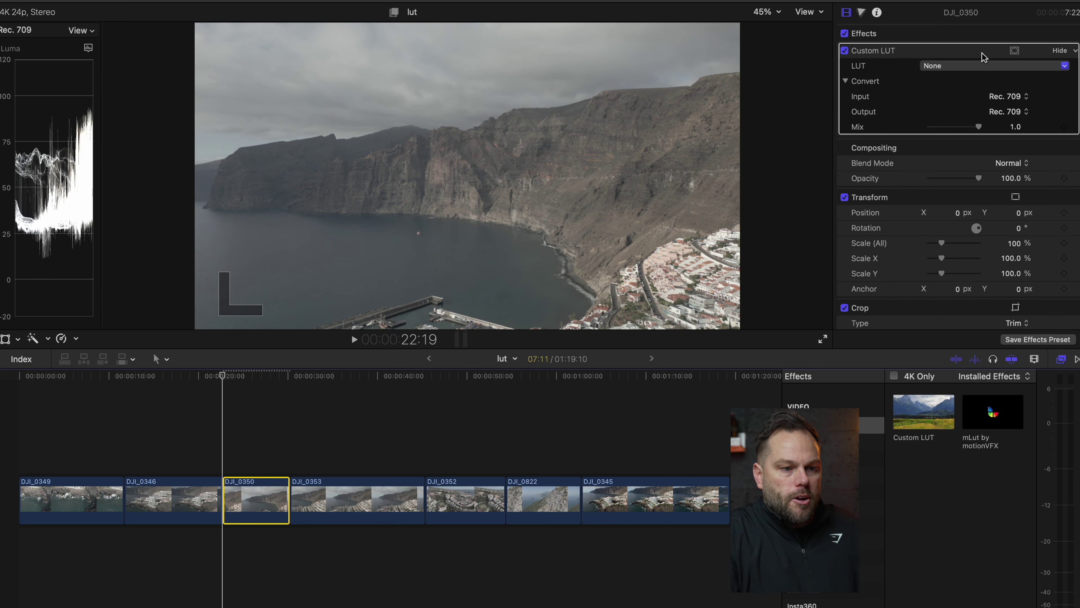
pyautogui.click(983, 66)
pyautogui.moveTo(966, 176)
pyautogui.moveTo(799, 189)
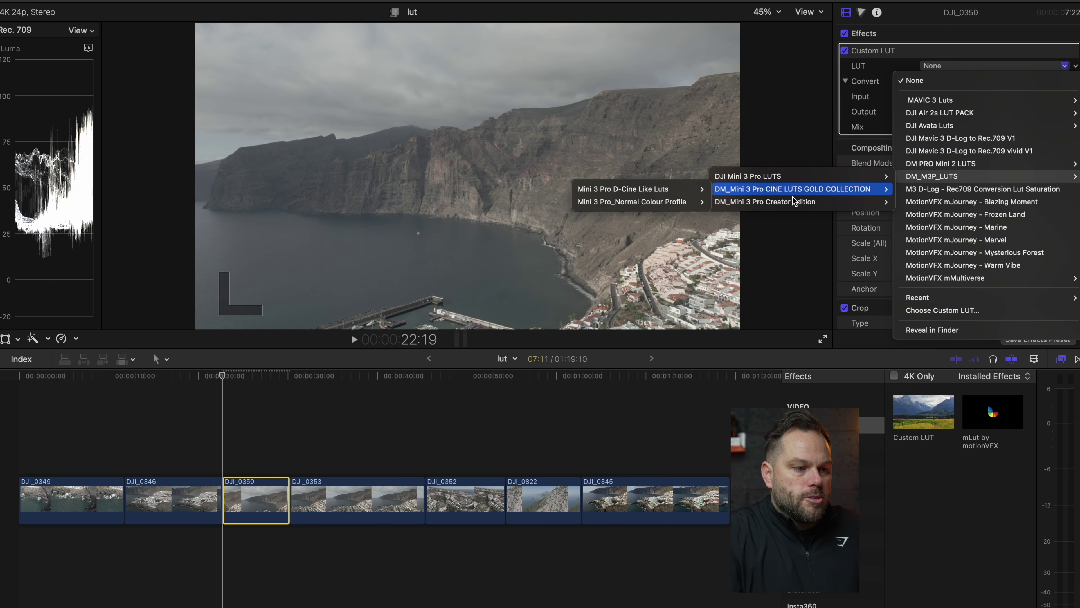
pyautogui.moveTo(634, 202)
pyautogui.moveTo(501, 202)
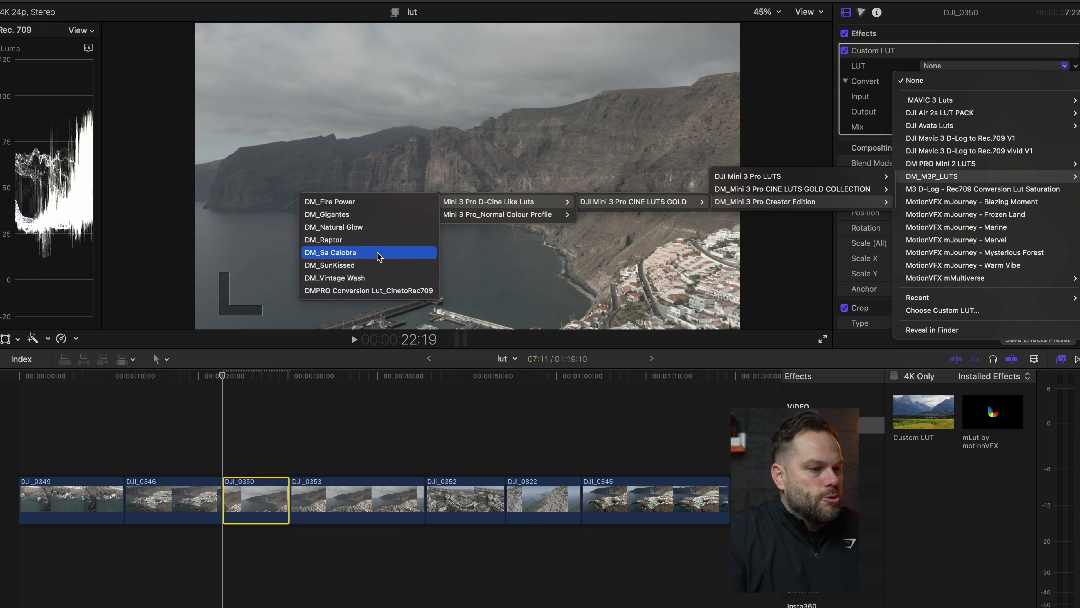
pyautogui.click(377, 230)
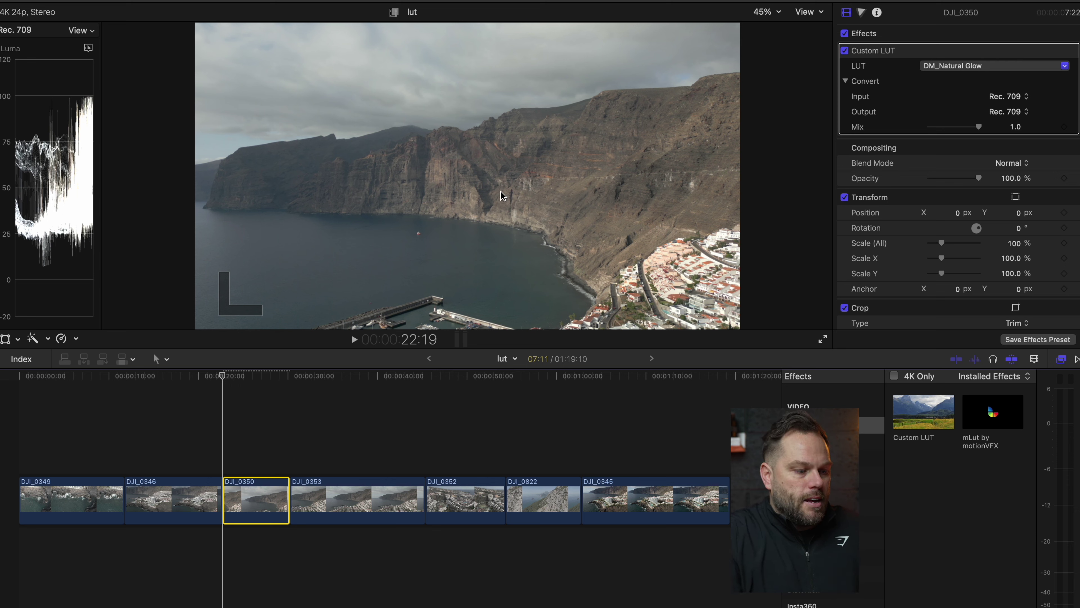
# Preview the DJI_0350 clip and lower its shadows brightness slightly with a Color Wheels correction.
pyautogui.click(229, 457)
pyautogui.press('space')
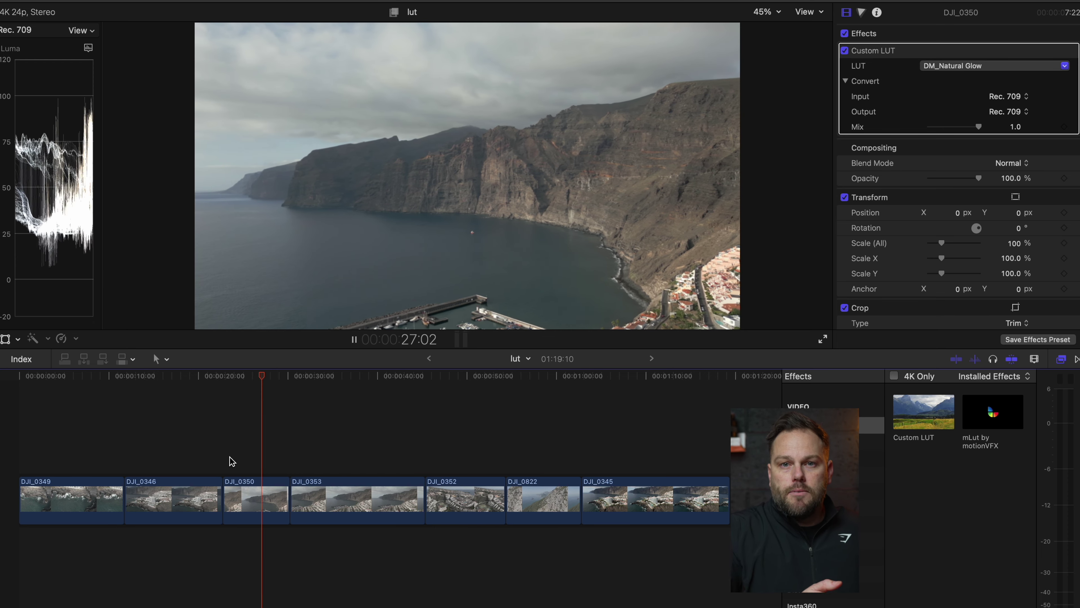
pyautogui.press('space')
pyautogui.click(861, 11)
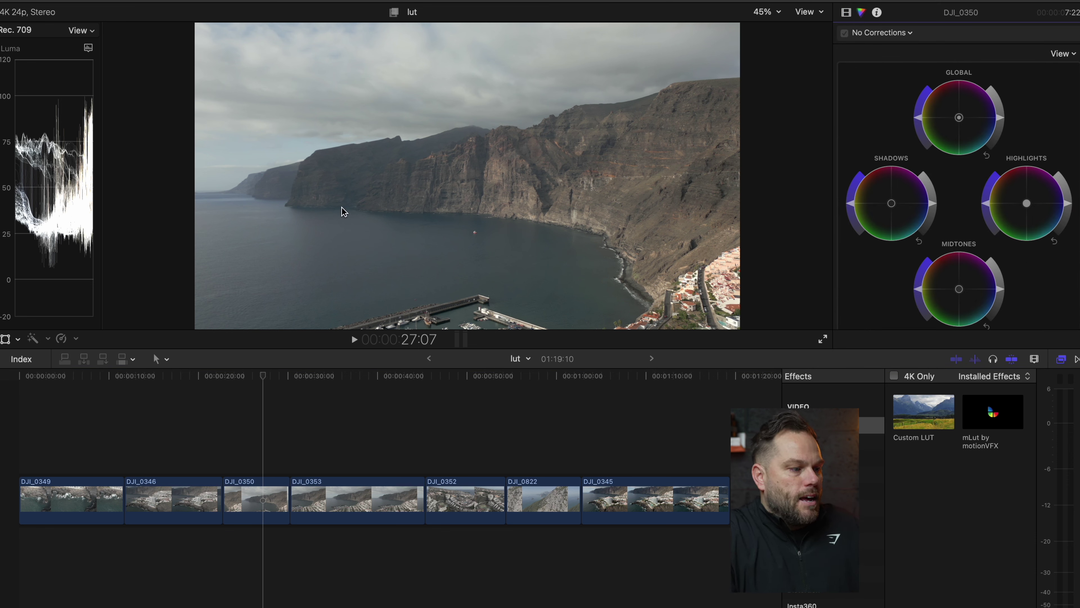
pyautogui.moveTo(933, 207); pyautogui.dragTo(934, 213)
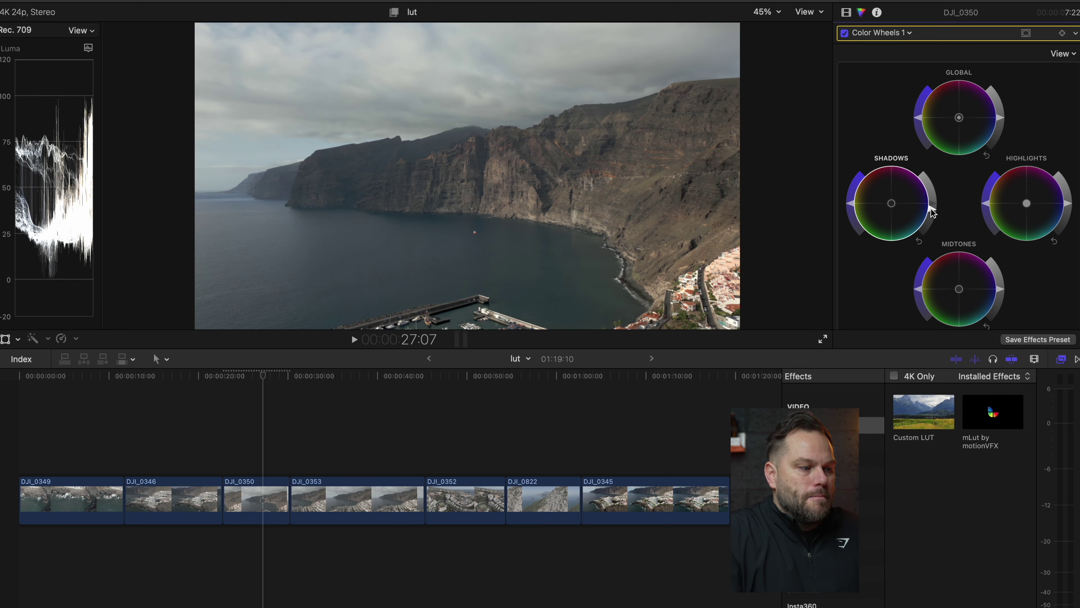
pyautogui.click(229, 451)
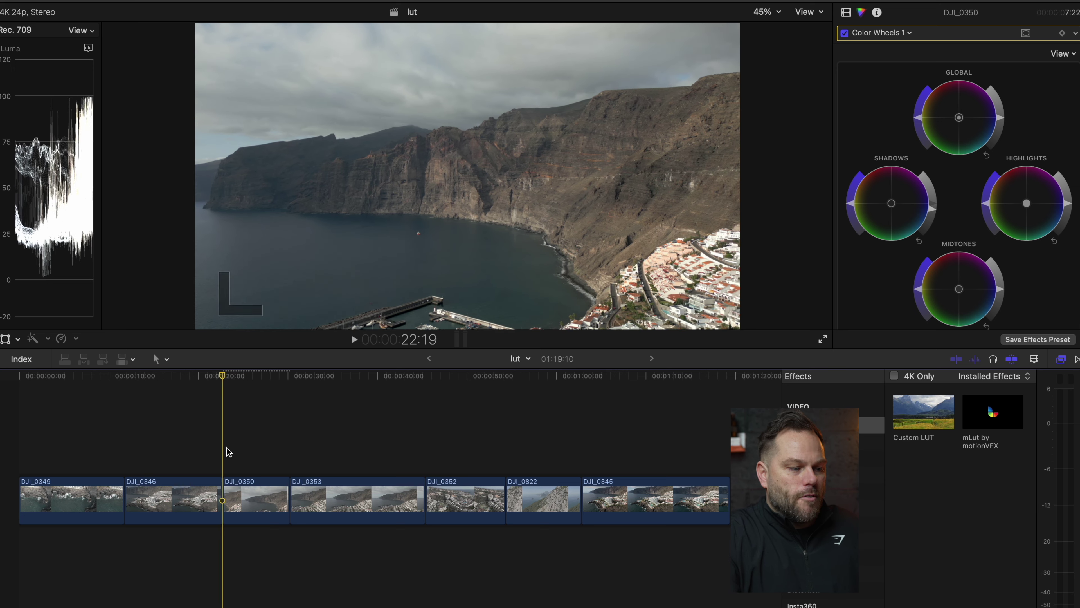
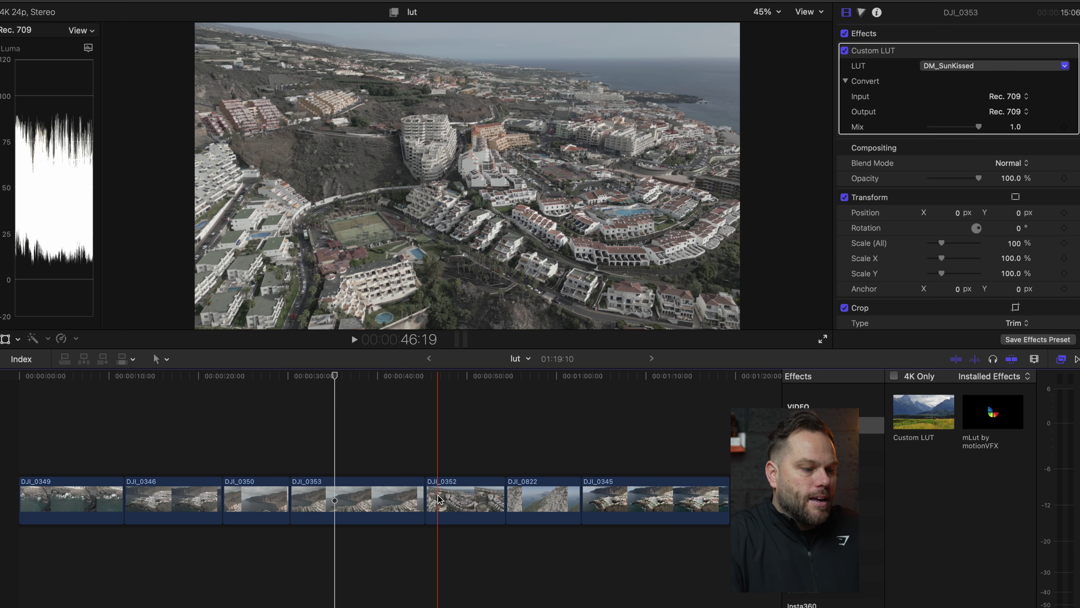
# Add a Custom LUT effect to the DJI_0352 clip, using DM_Gigantes from the Mini 3 Pro D-Cine Like Luts set.
pyautogui.click(457, 500)
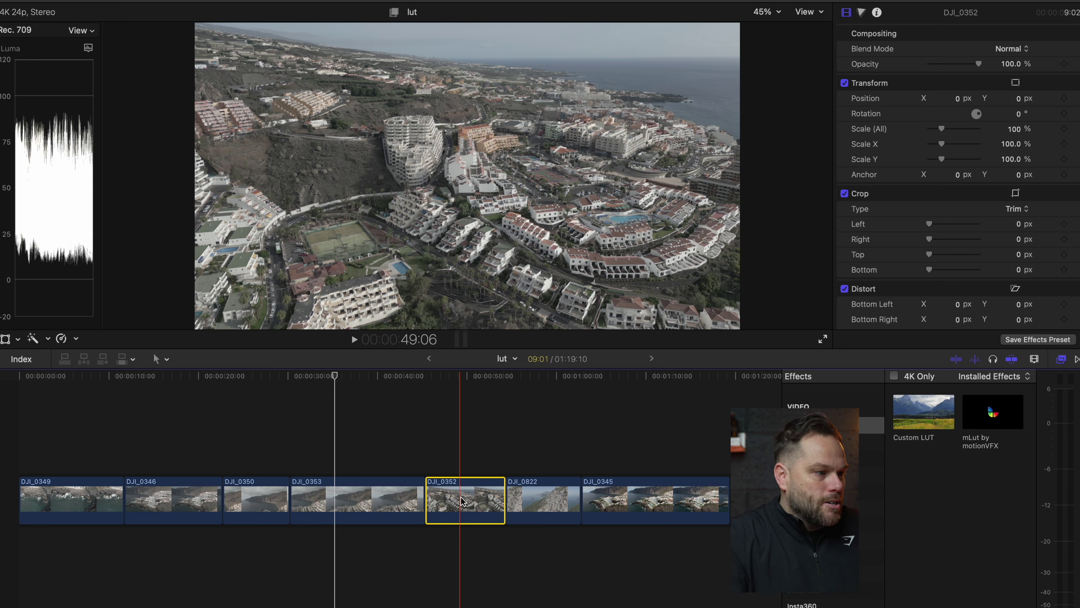
pyautogui.click(459, 489)
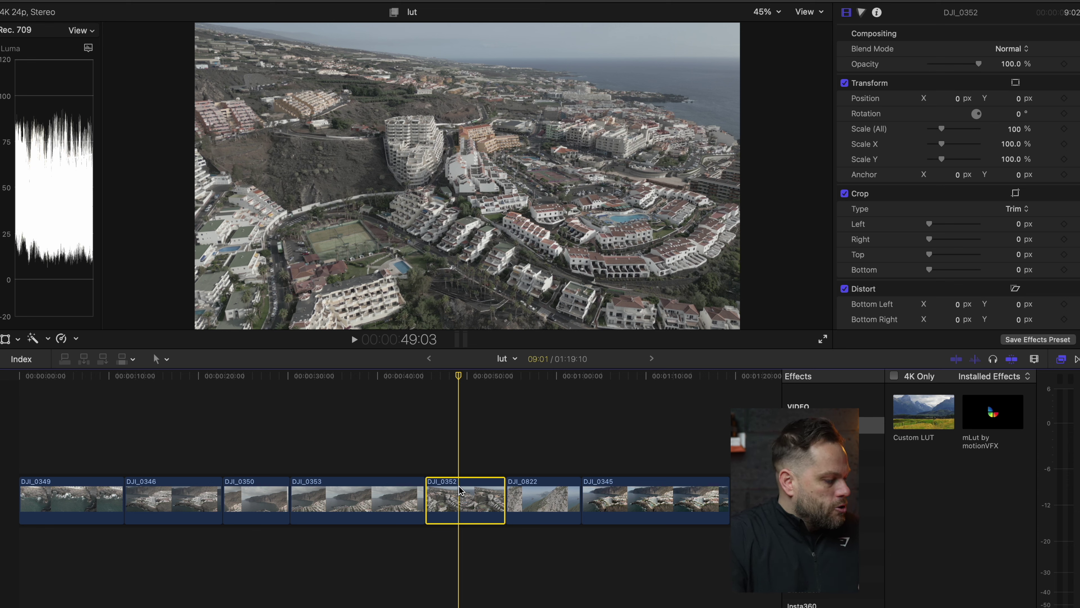
pyautogui.click(914, 413)
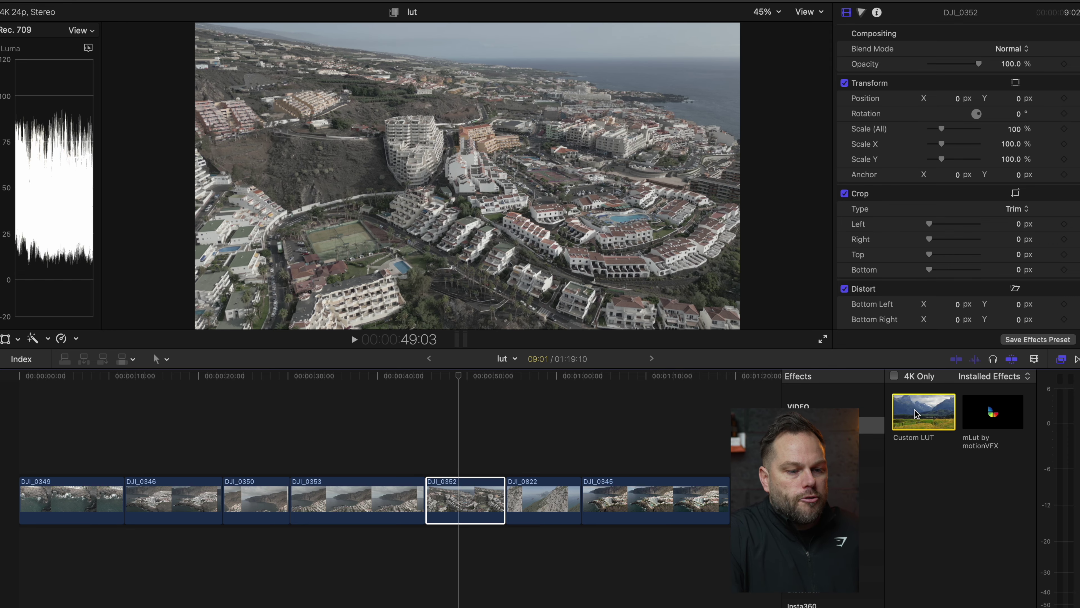
pyautogui.moveTo(915, 412); pyautogui.dragTo(465, 497)
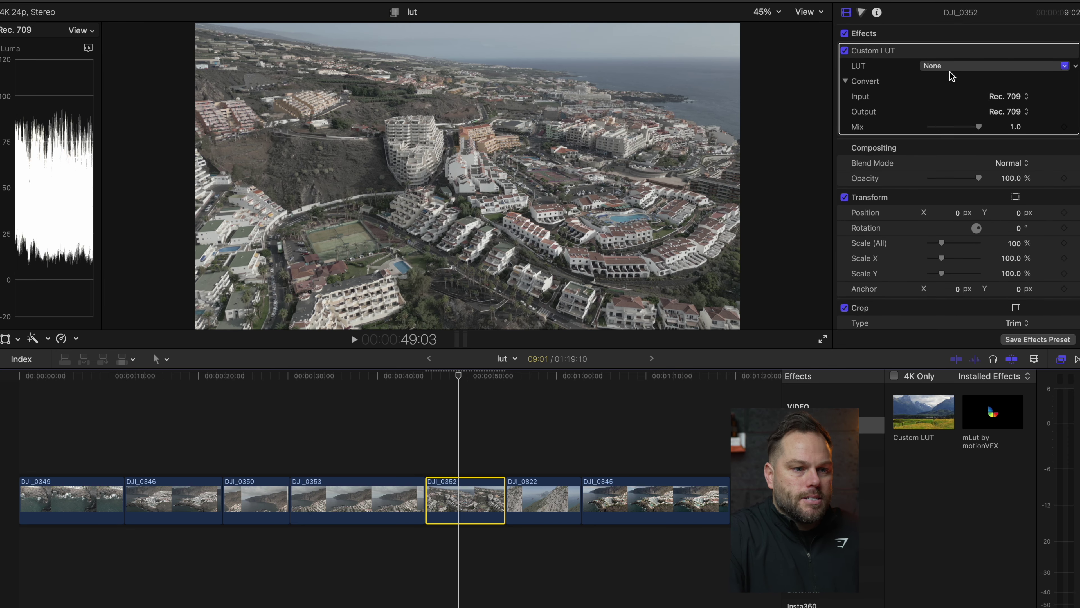
pyautogui.click(949, 70)
pyautogui.moveTo(943, 175)
pyautogui.moveTo(758, 195)
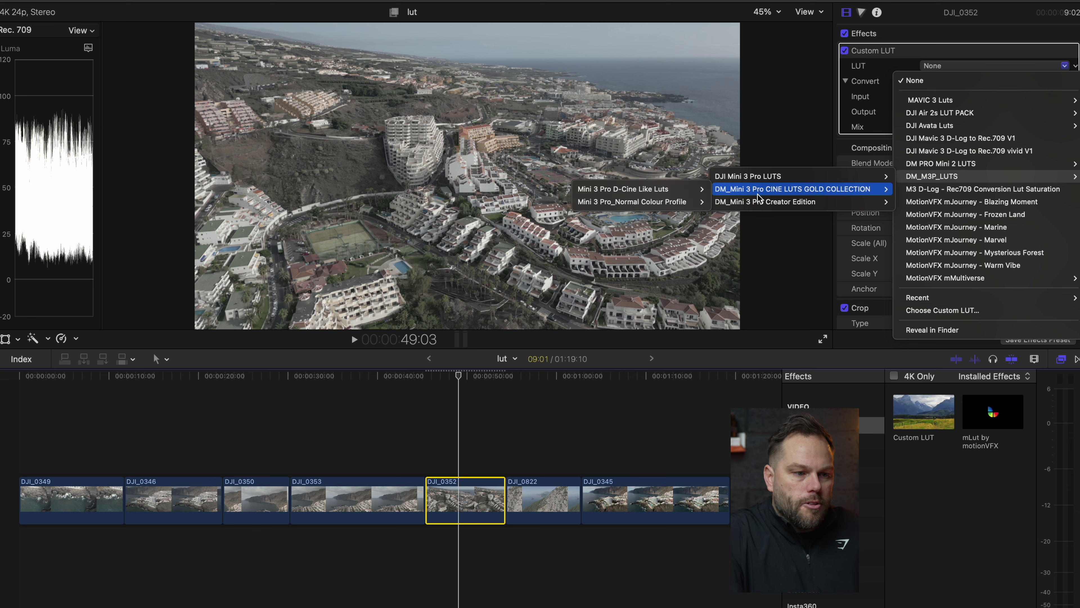
pyautogui.moveTo(634, 202)
pyautogui.moveTo(501, 214)
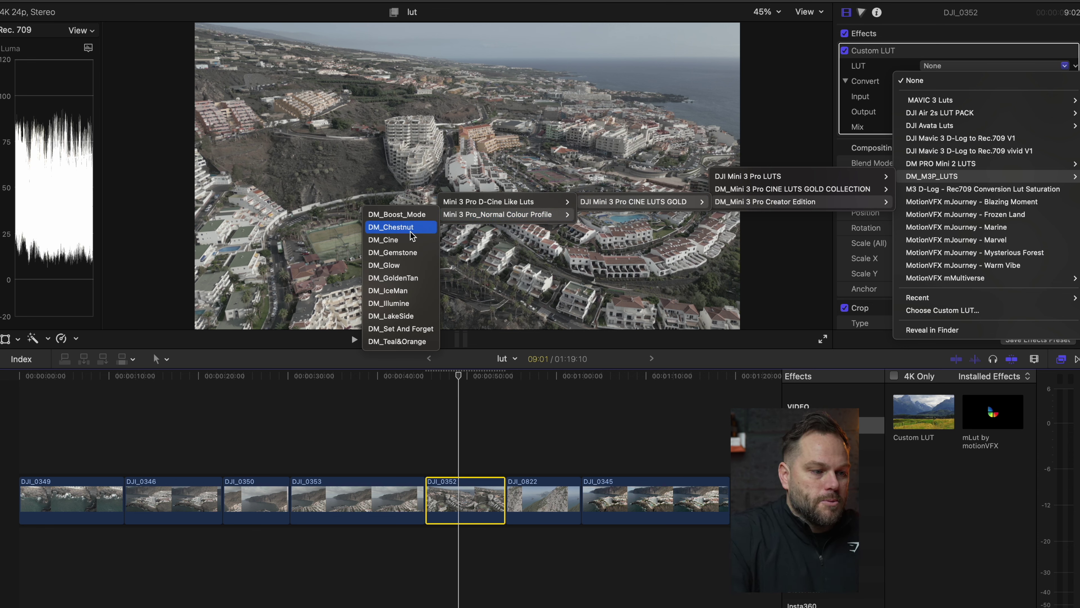
pyautogui.click(349, 213)
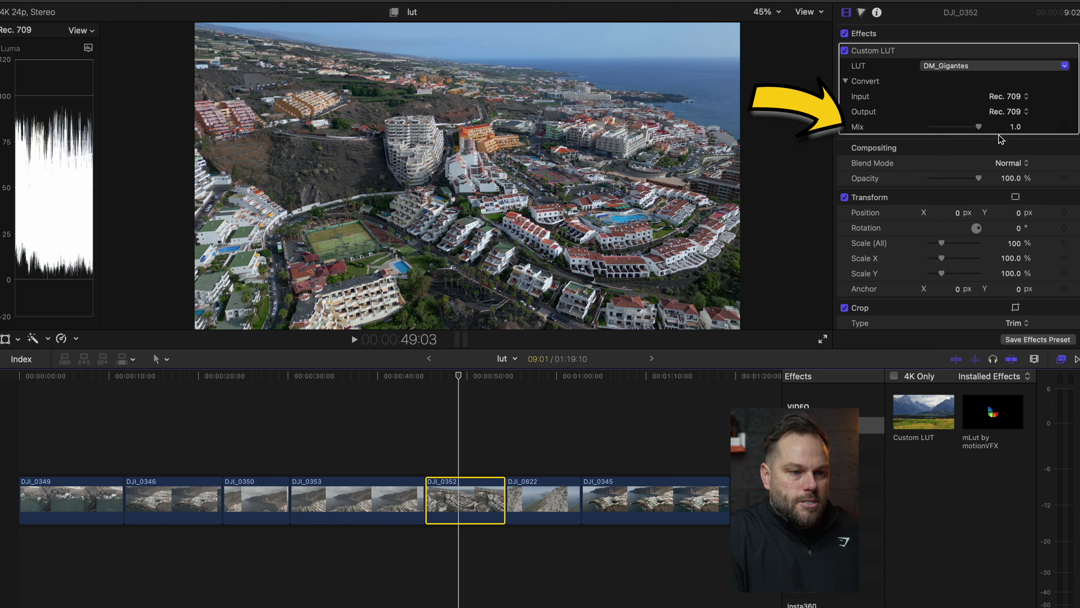
# Reduce the mix of the DJI_0352 clip's Custom LUT to 0.85, trying zero strength first.
pyautogui.click(475, 465)
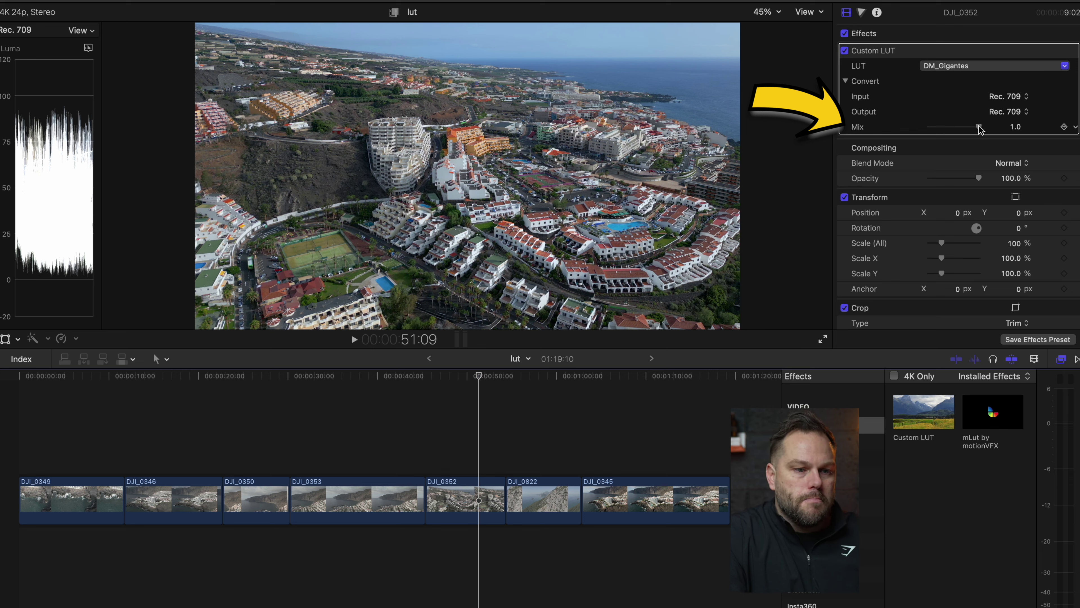
pyautogui.moveTo(978, 127); pyautogui.dragTo(921, 134)
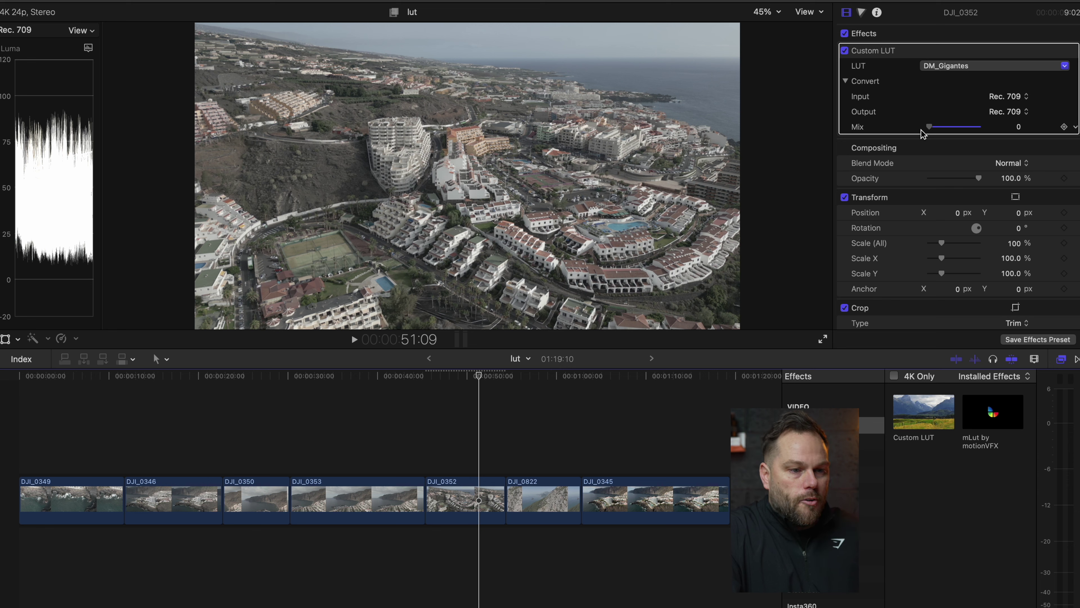
pyautogui.moveTo(929, 128); pyautogui.dragTo(973, 134)
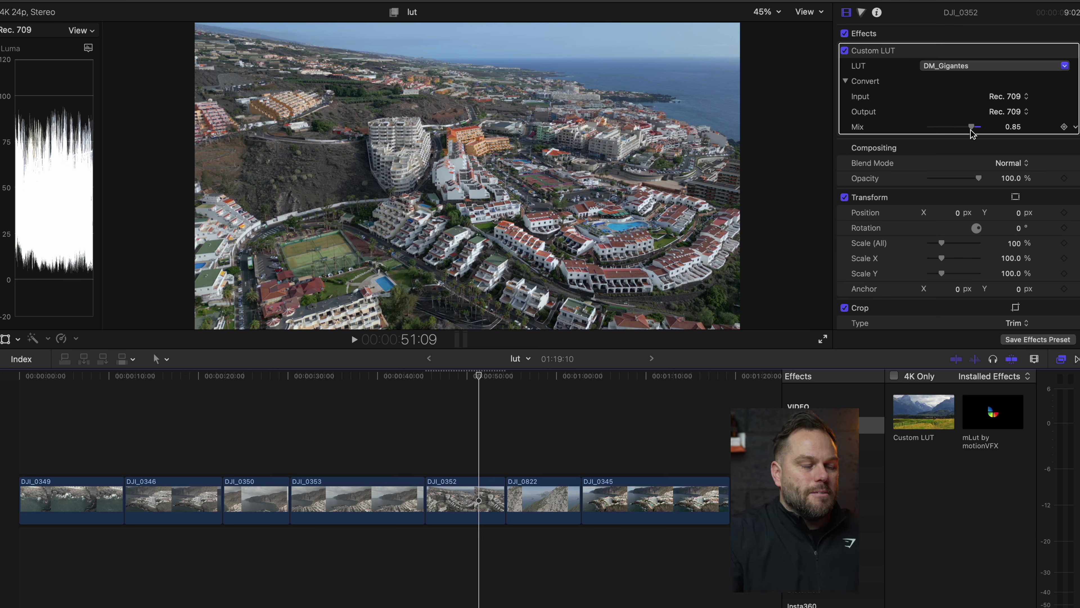
# Compare the DJI_0352 clip with its effects off and on, and play it briefly from near its start.
pyautogui.click(845, 34)
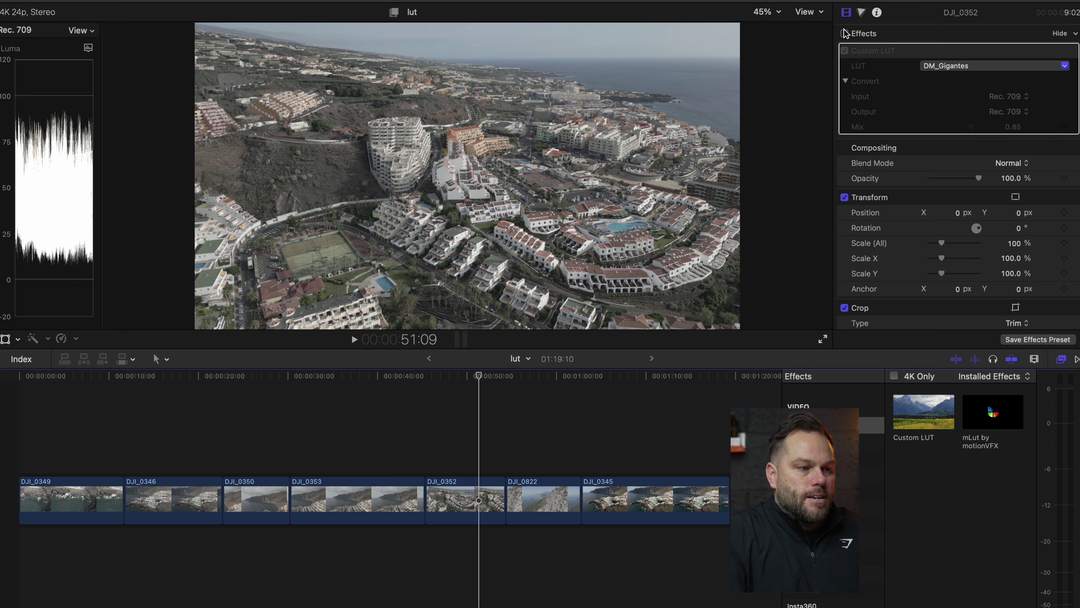
pyautogui.click(844, 34)
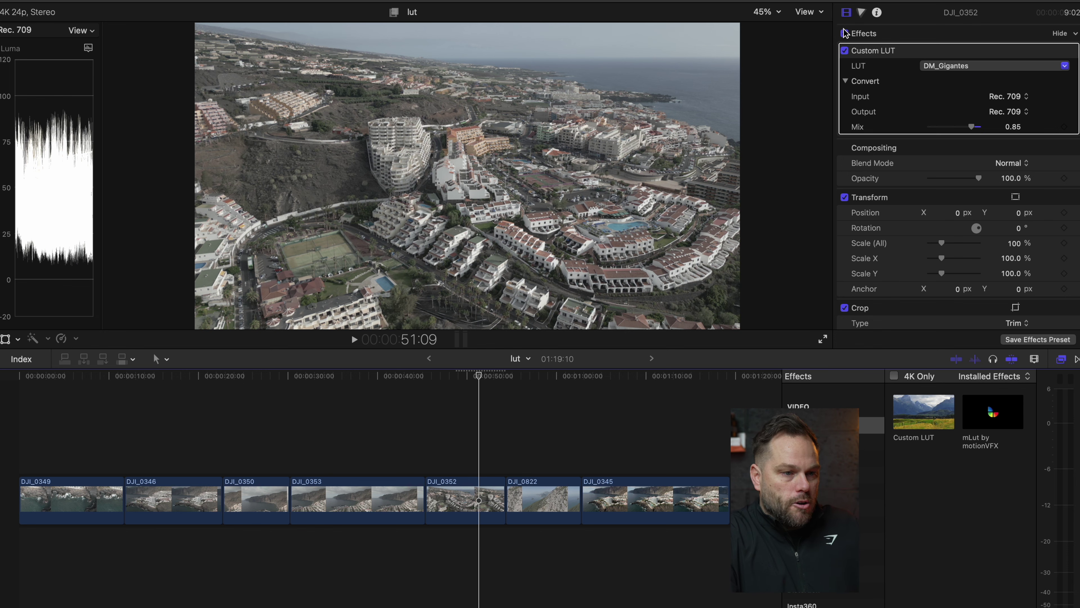
pyautogui.click(436, 453)
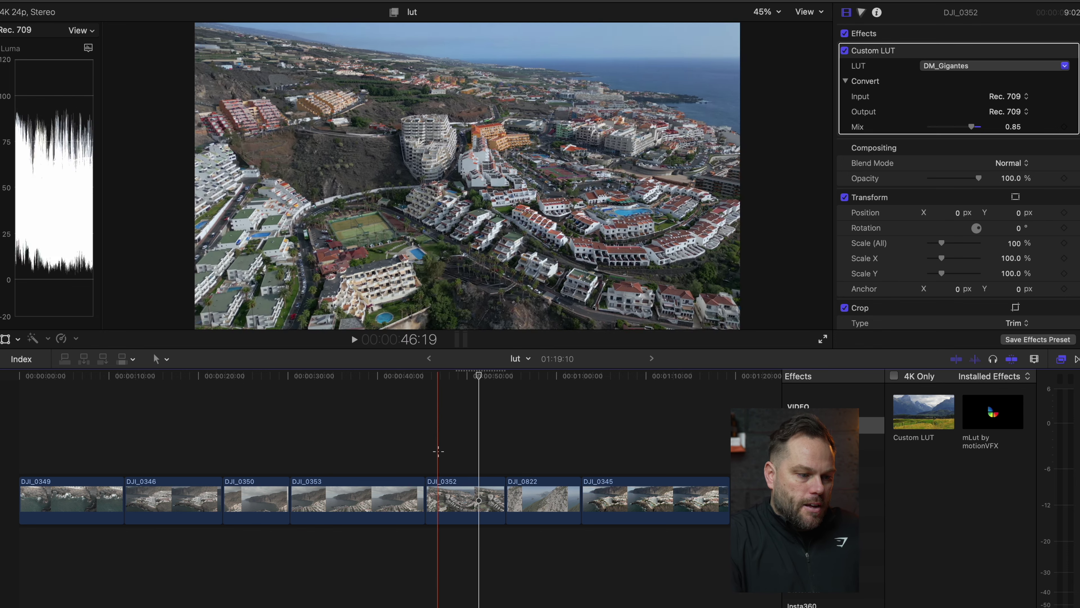
pyautogui.press('space')
pyautogui.press('space')
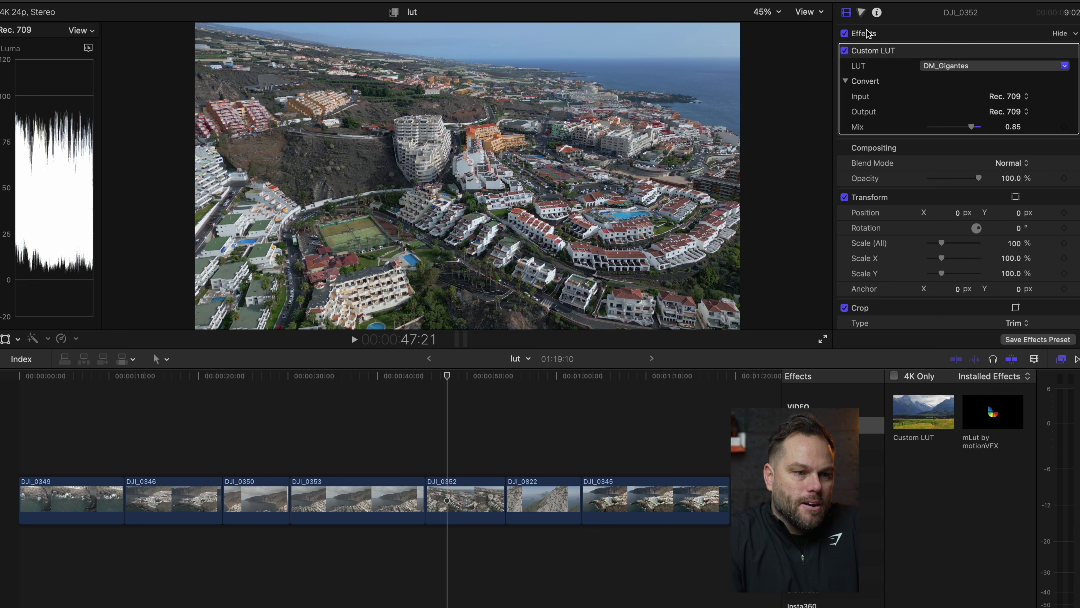
# Add a Hue/Saturation Curves correction to the DJI_0352 clip.
pyautogui.click(861, 13)
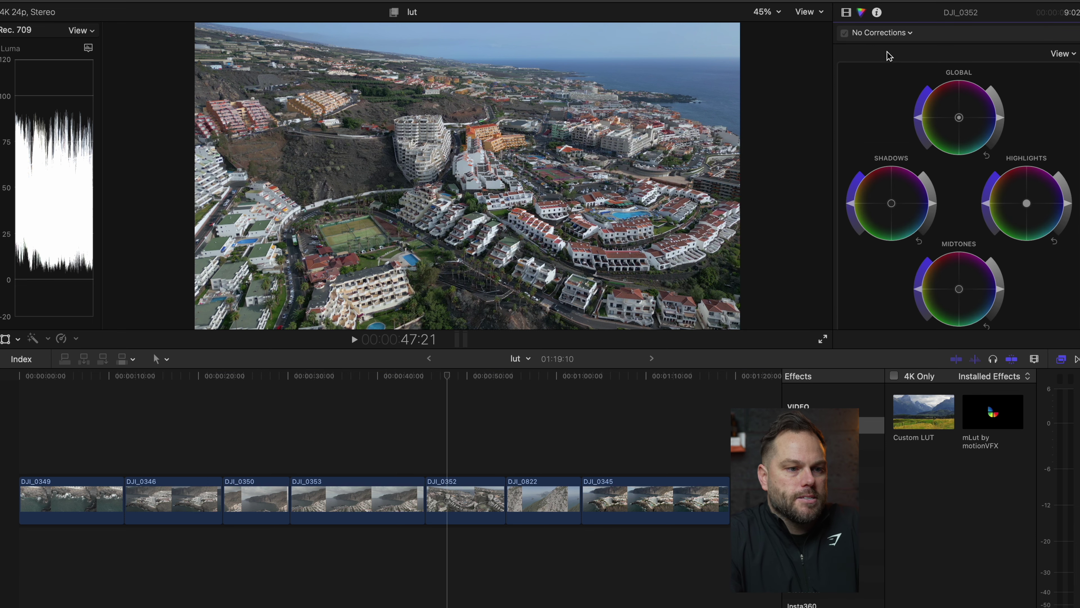
pyautogui.click(908, 33)
pyautogui.click(905, 102)
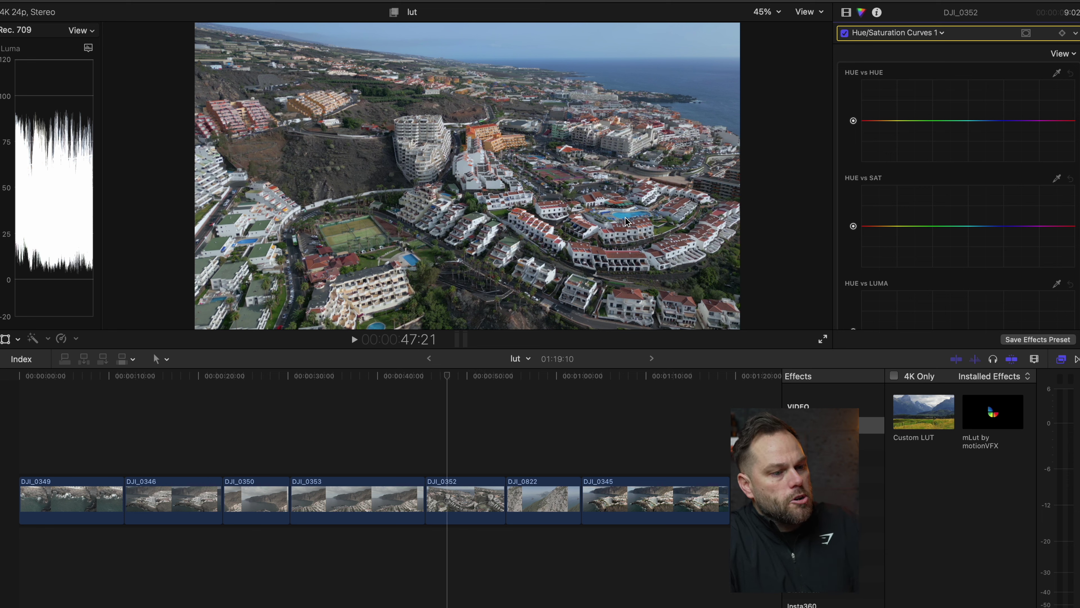
# Sample the orange building for the Hue vs Sat curve and slightly lower the orange saturation of the DJI_0352 clip.
pyautogui.click(1057, 177)
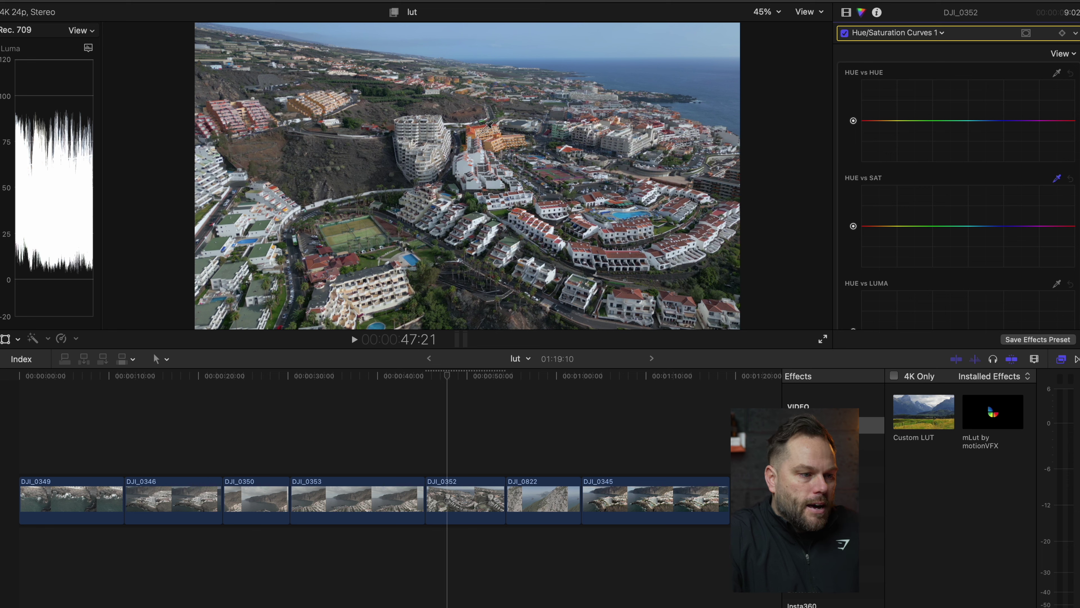
pyautogui.click(489, 130)
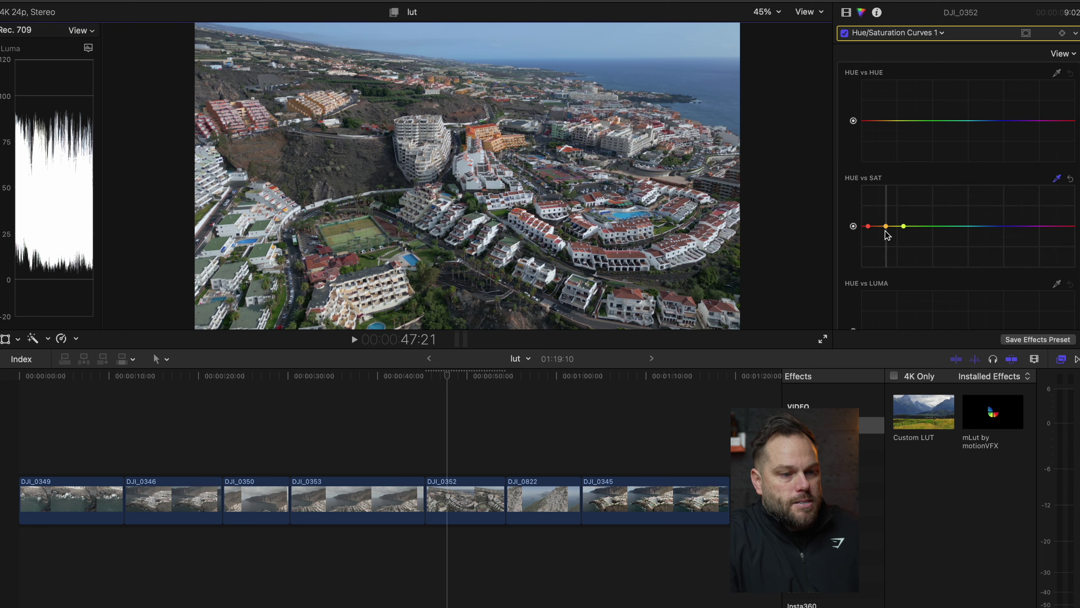
pyautogui.moveTo(885, 226)
pyautogui.mouseDown()
pyautogui.moveTo(886, 189)
pyautogui.moveTo(884, 242)
pyautogui.moveTo(885, 233)
pyautogui.mouseUp()
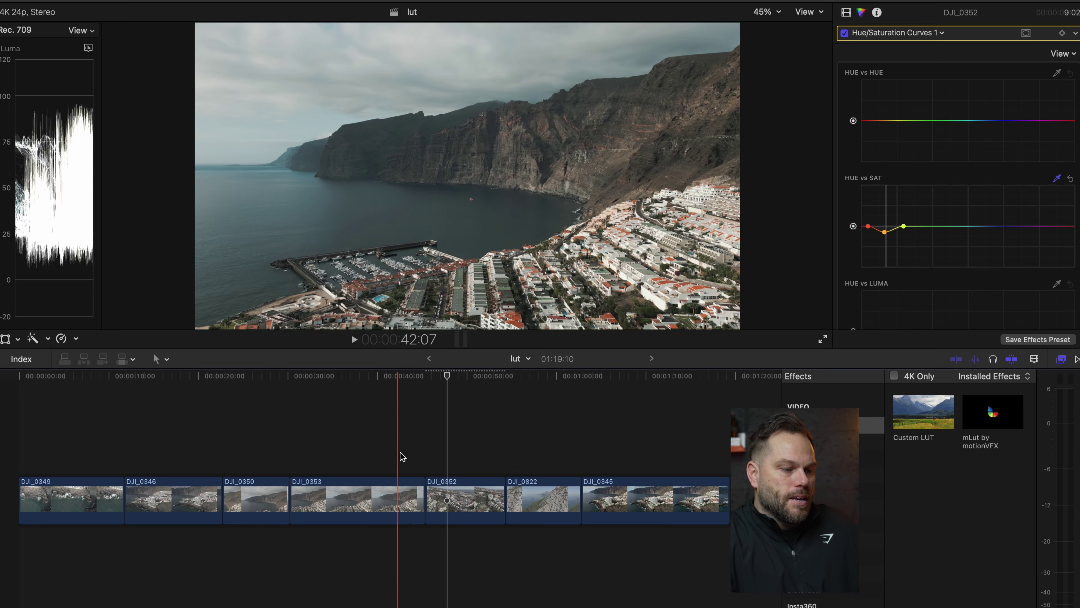
# Play the DJI_0352 clip from its start, and briefly play the DJI_0822 clip.
pyautogui.click(425, 438)
pyautogui.press('space')
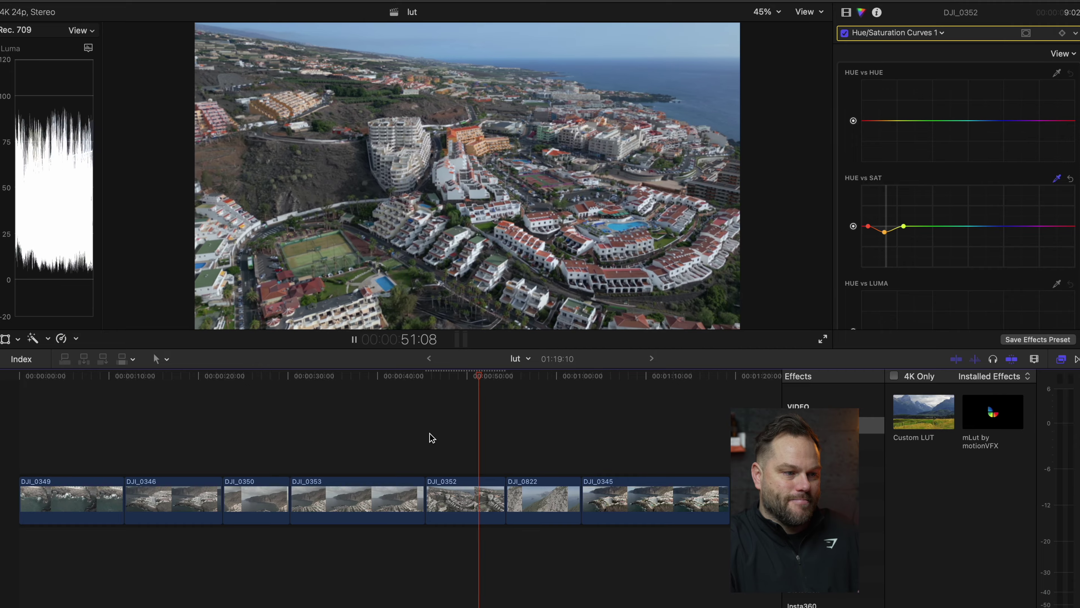
pyautogui.press('space')
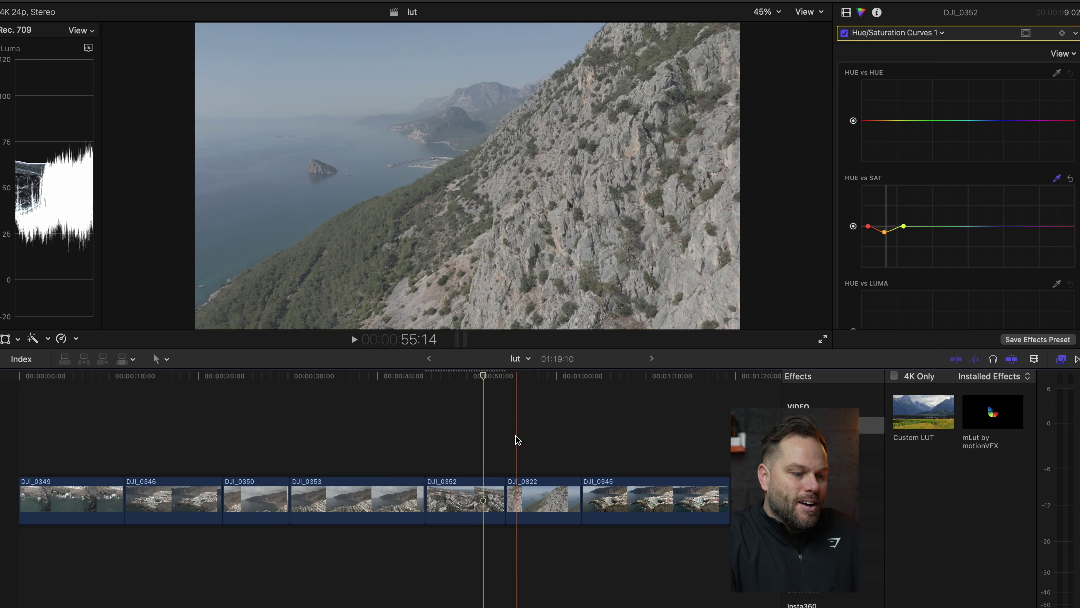
pyautogui.click(510, 440)
pyautogui.press('space')
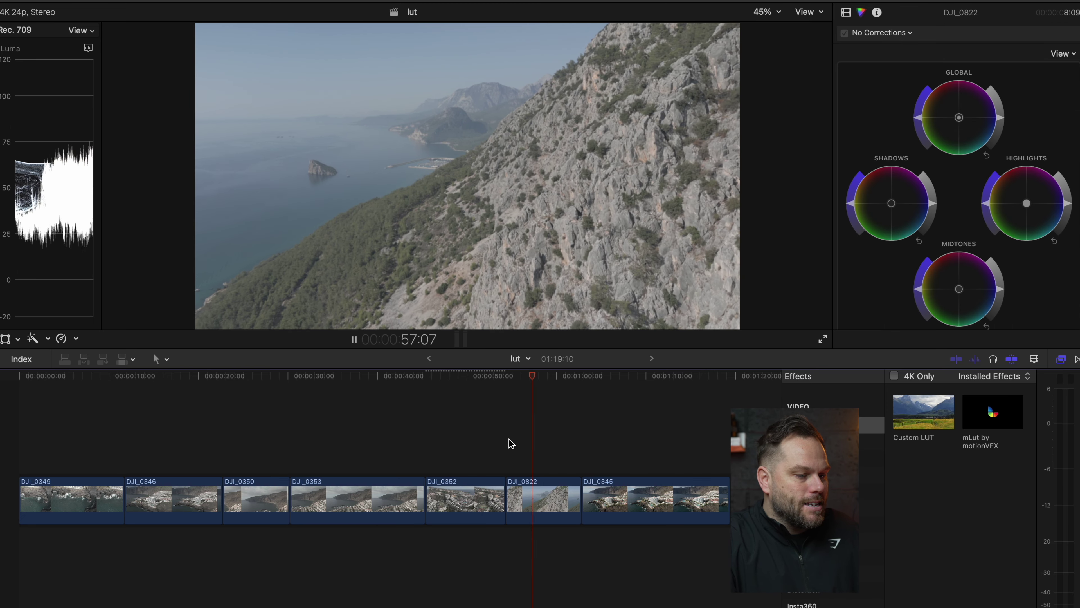
pyautogui.press('space')
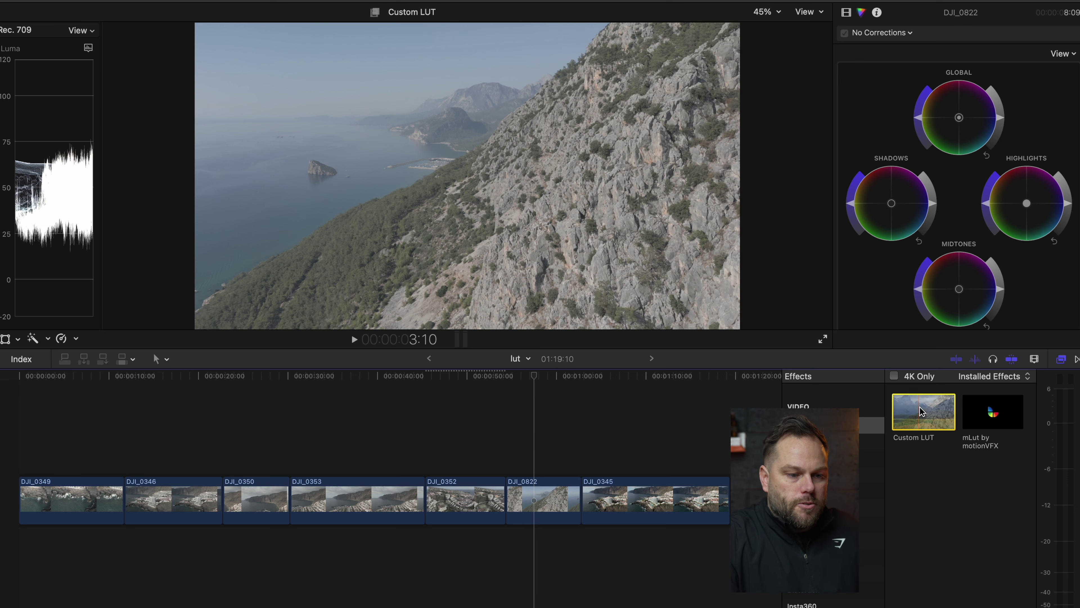
# Add a Custom LUT effect to the DJI_0822 clip, using DM_Sa Calobra from the Mini 3 Pro D-Cine Like Luts set.
pyautogui.moveTo(923, 411); pyautogui.dragTo(564, 483)
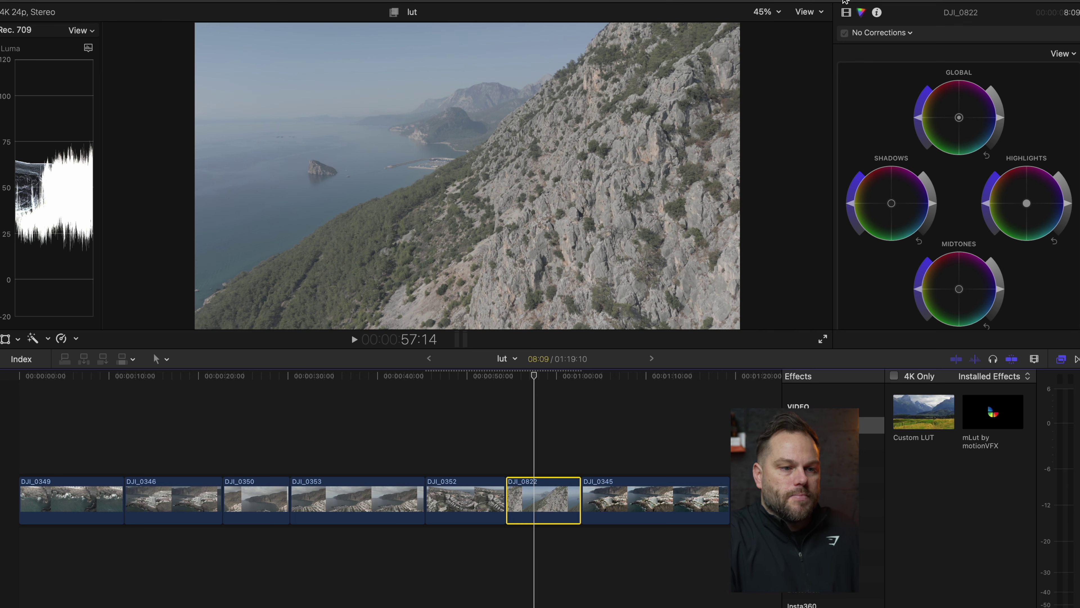
pyautogui.click(846, 12)
pyautogui.click(967, 67)
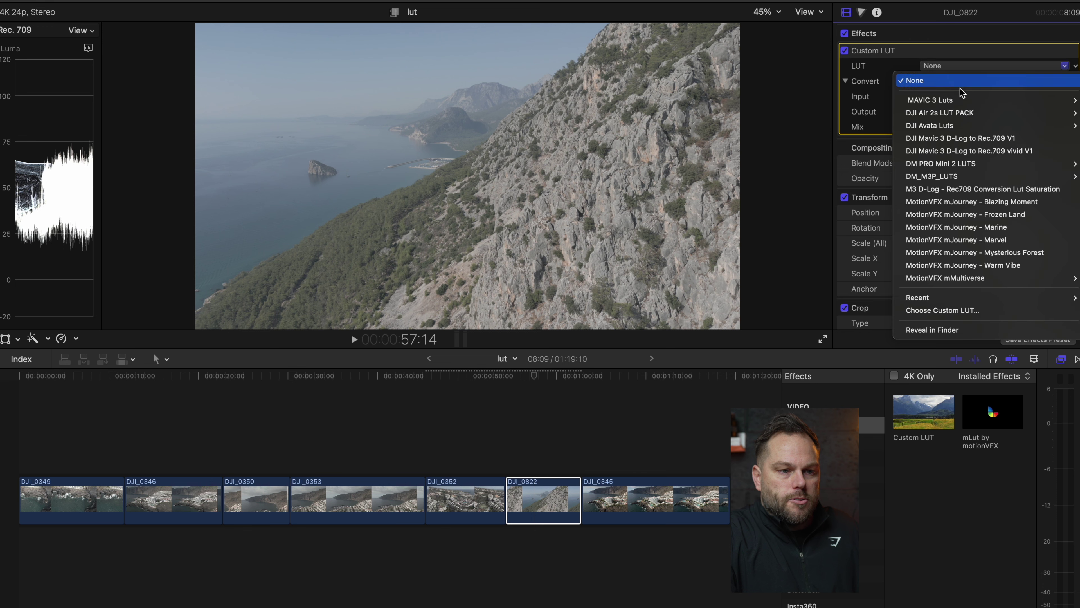
pyautogui.moveTo(931, 176)
pyautogui.moveTo(752, 200)
pyautogui.moveTo(644, 197)
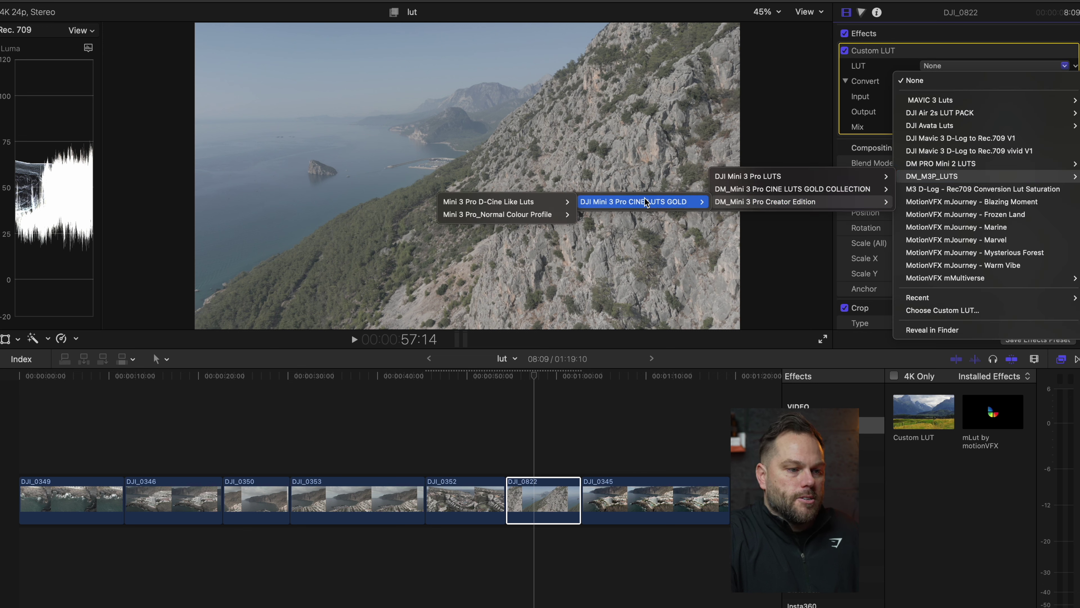
pyautogui.moveTo(527, 204)
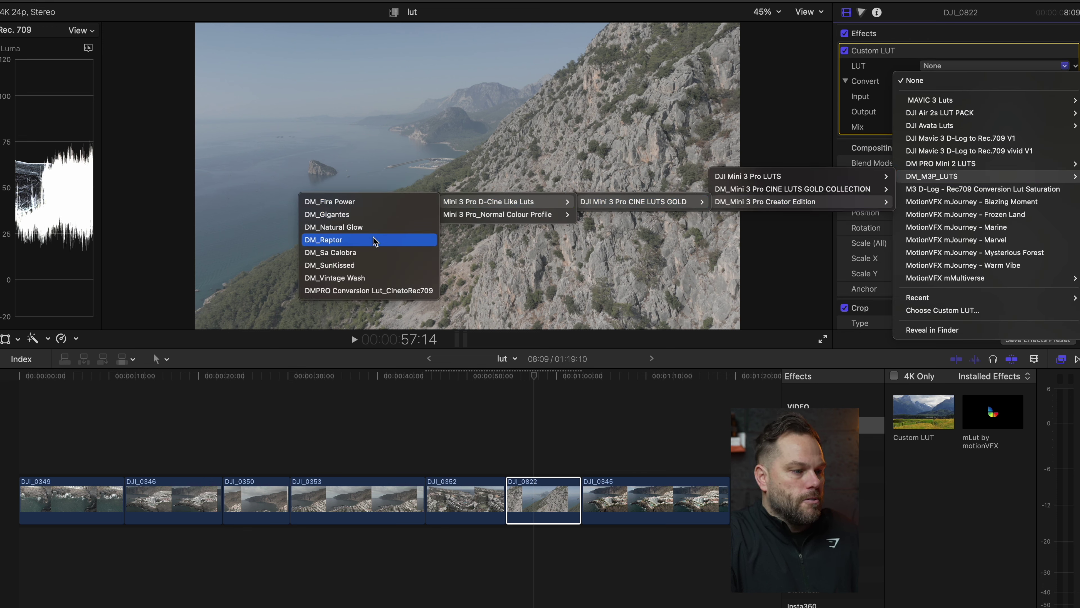
pyautogui.click(377, 252)
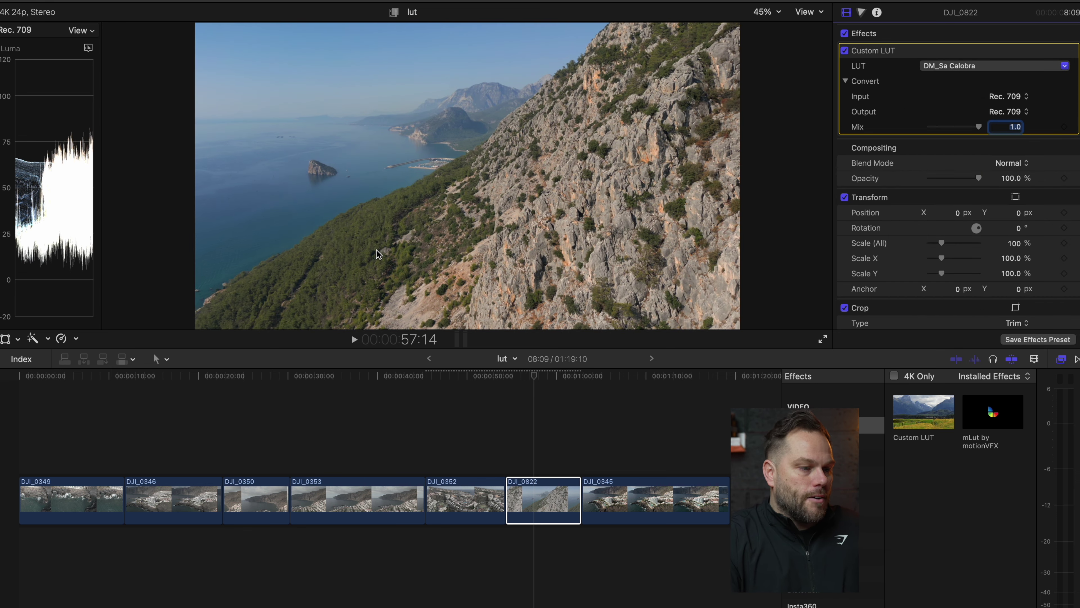
pyautogui.click(532, 479)
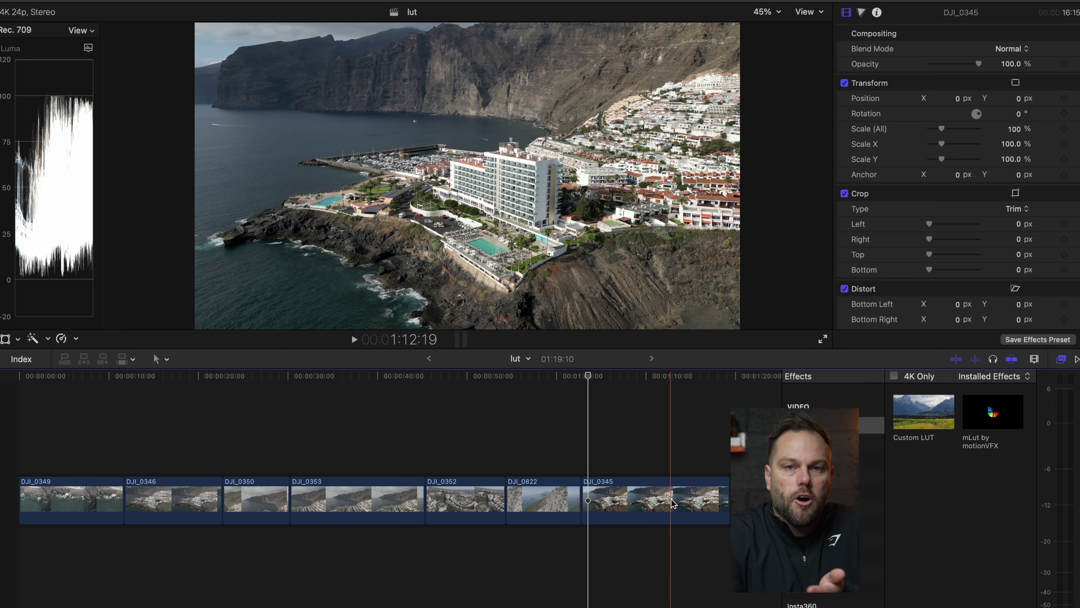
# Add a Custom LUT effect to the DJI_0345 clip, using DM_Boost_Mode from the Mini 3 Pro_Normal Colour Profile set.
pyautogui.click(631, 504)
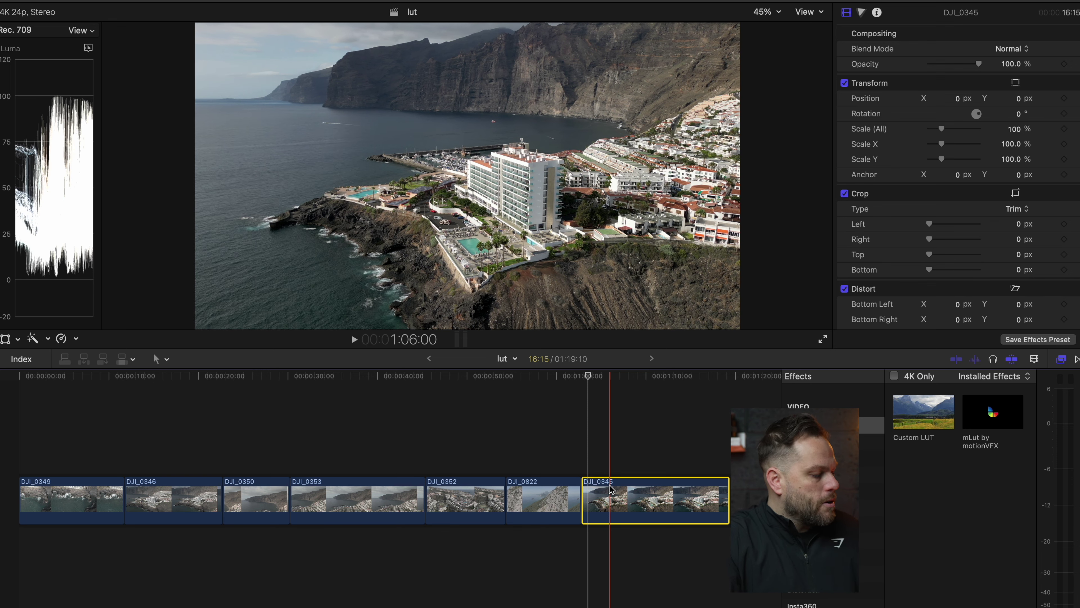
pyautogui.click(915, 421)
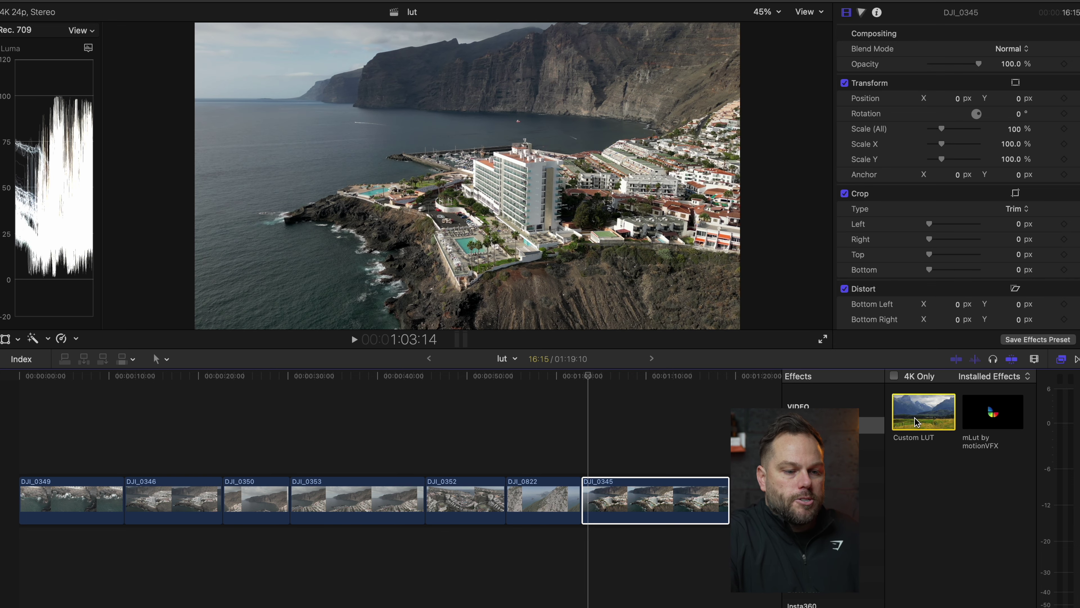
pyautogui.moveTo(631, 499); pyautogui.dragTo(630, 499)
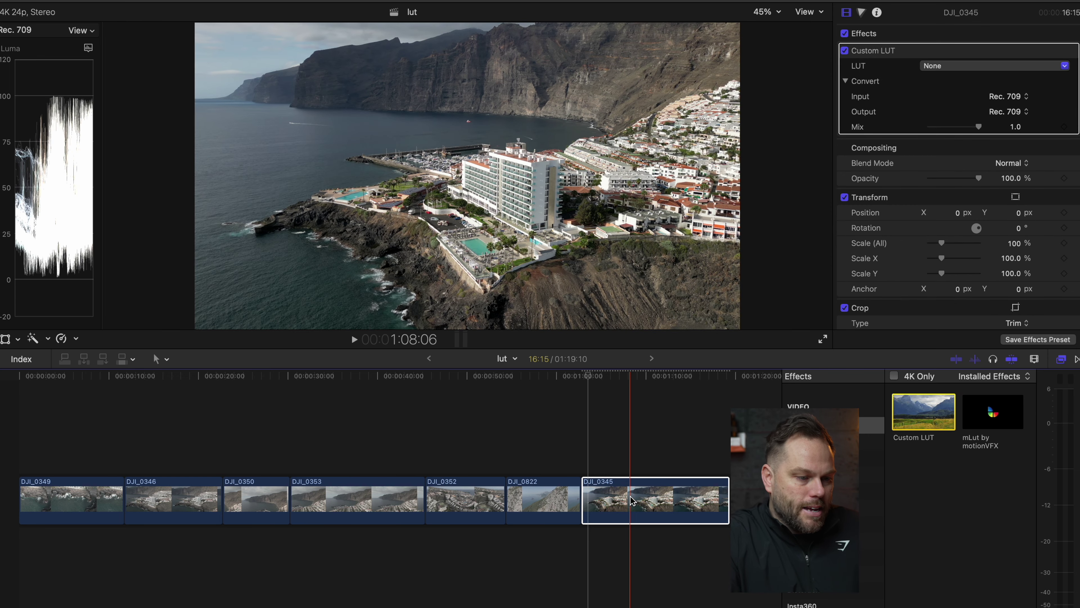
pyautogui.click(952, 65)
pyautogui.moveTo(934, 179)
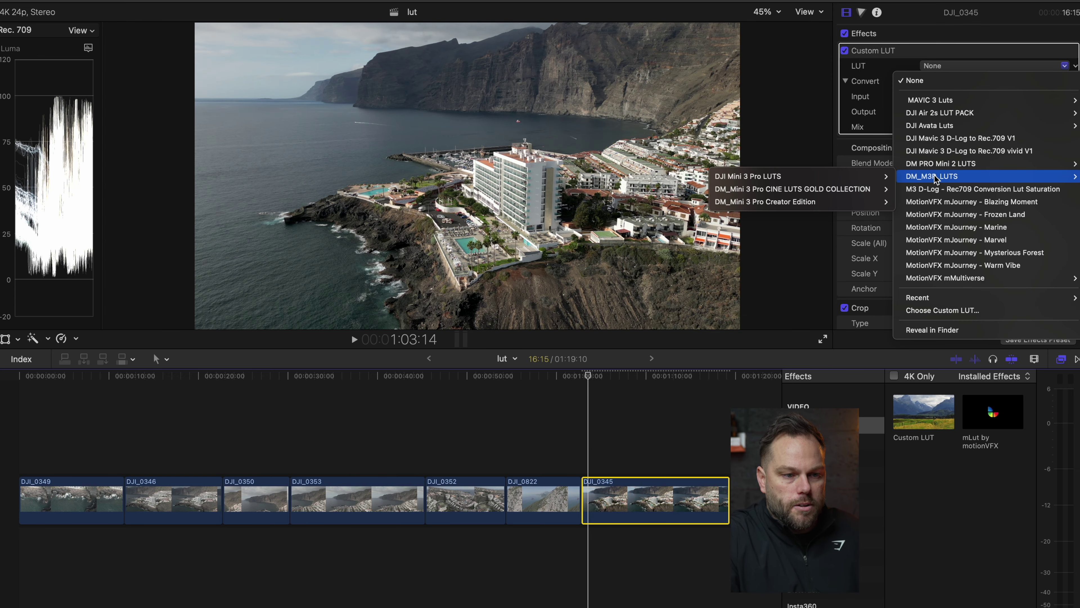
pyautogui.moveTo(756, 203)
pyautogui.moveTo(635, 204)
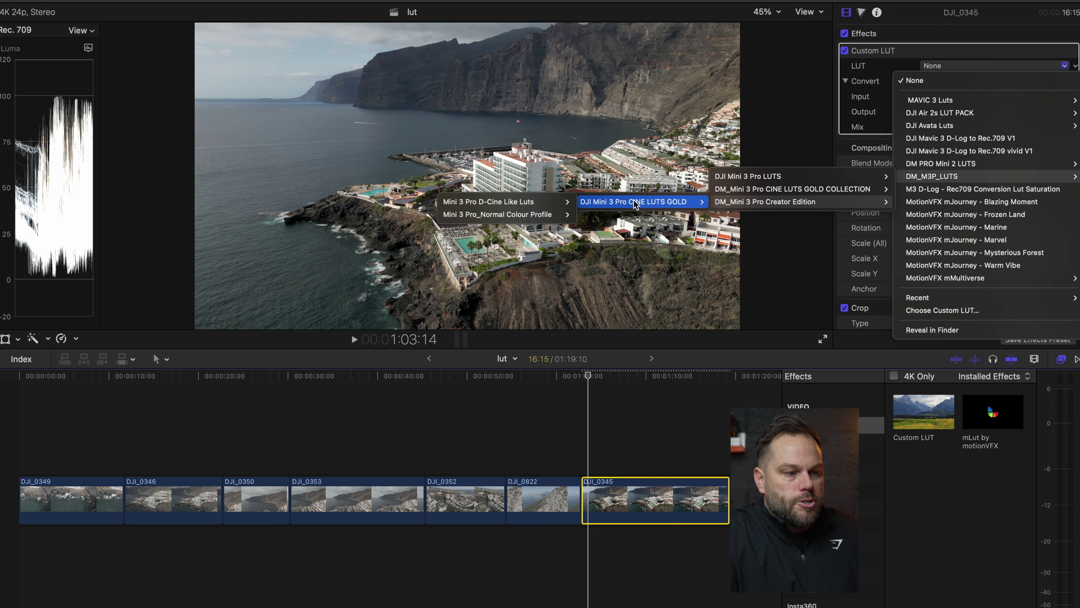
pyautogui.moveTo(532, 218)
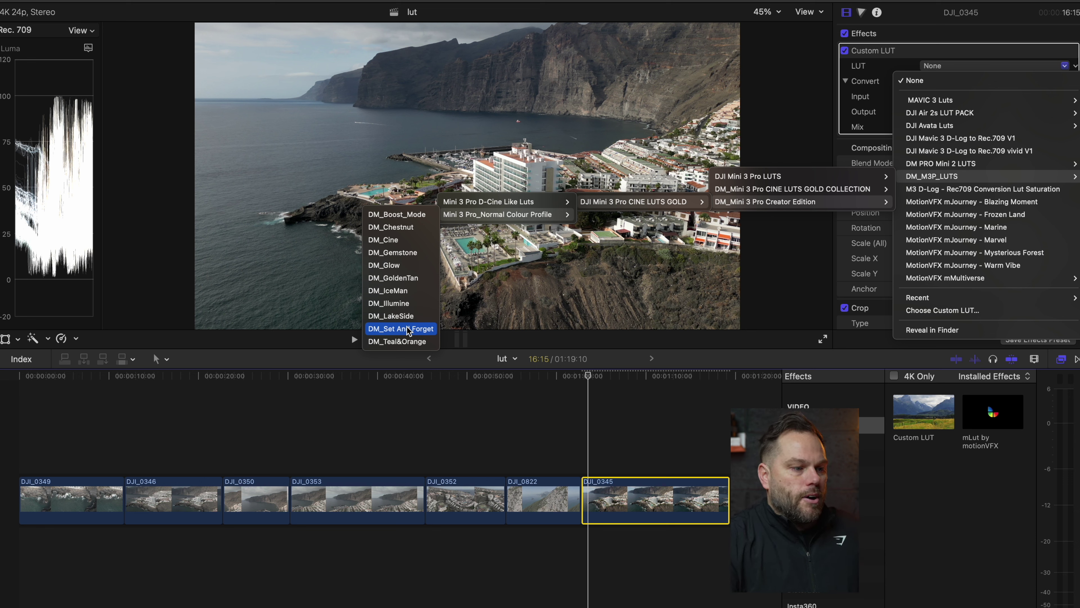
pyautogui.click(416, 214)
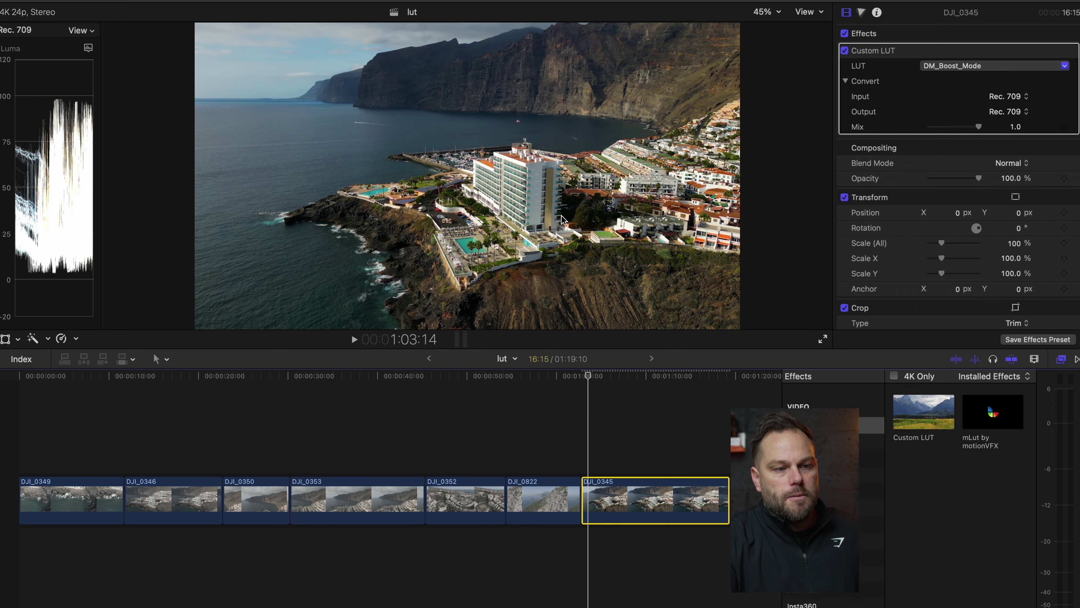
# Change the DJI_0345 clip's LUT to DM_Set And Forget and compare the image with its effects off and on.
pyautogui.click(952, 65)
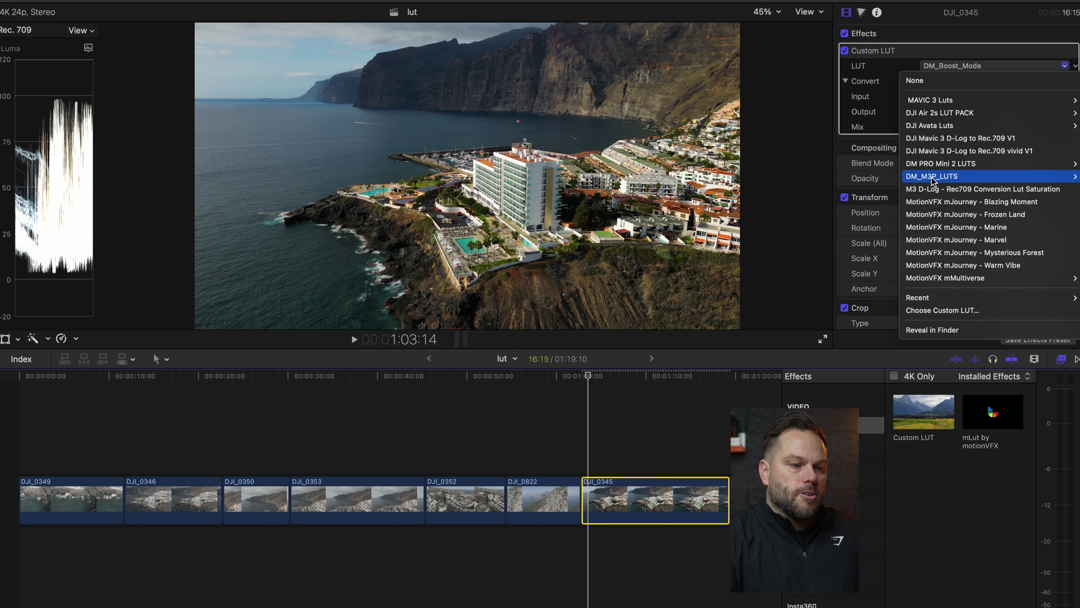
pyautogui.moveTo(670, 204)
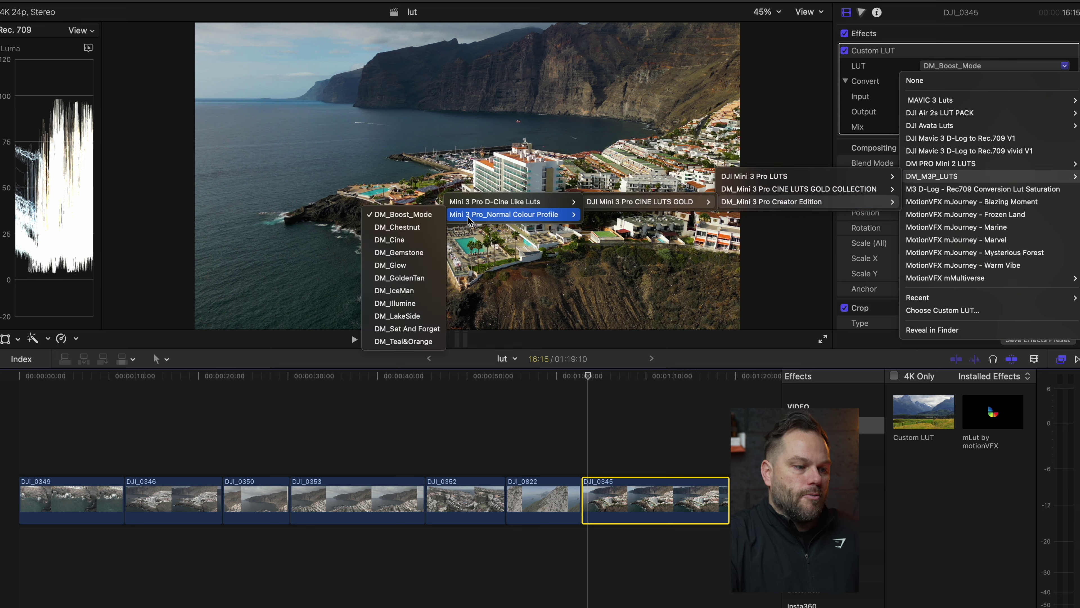
pyautogui.click(407, 328)
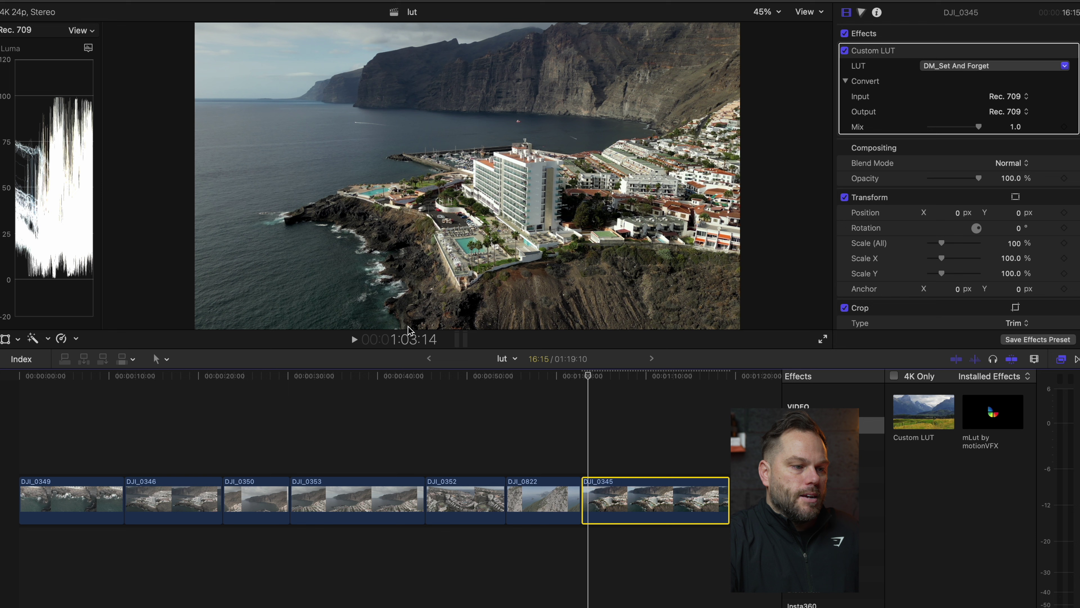
pyautogui.click(844, 34)
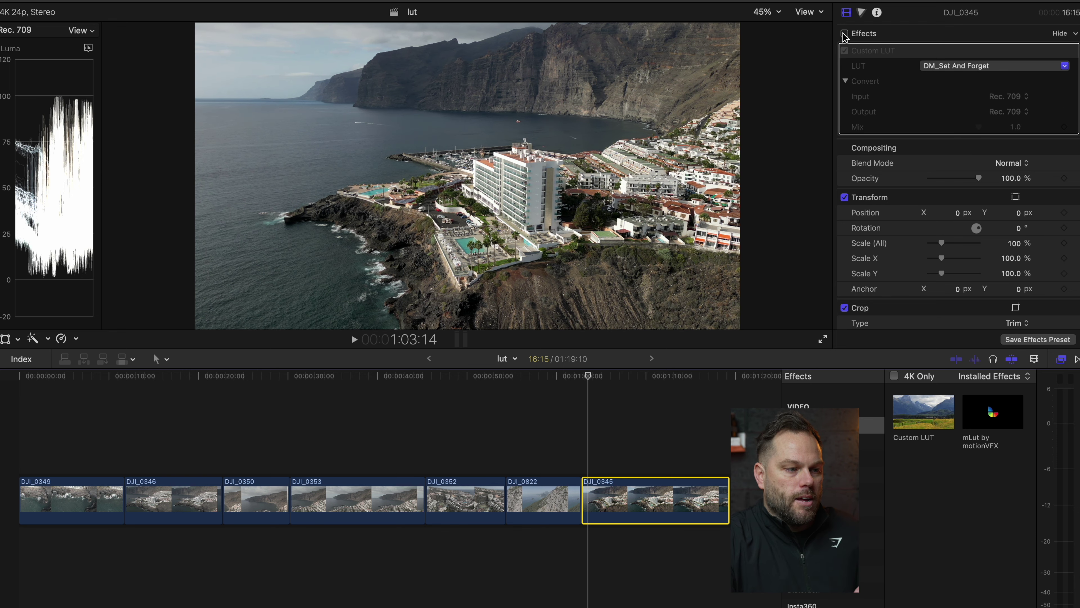
pyautogui.click(844, 34)
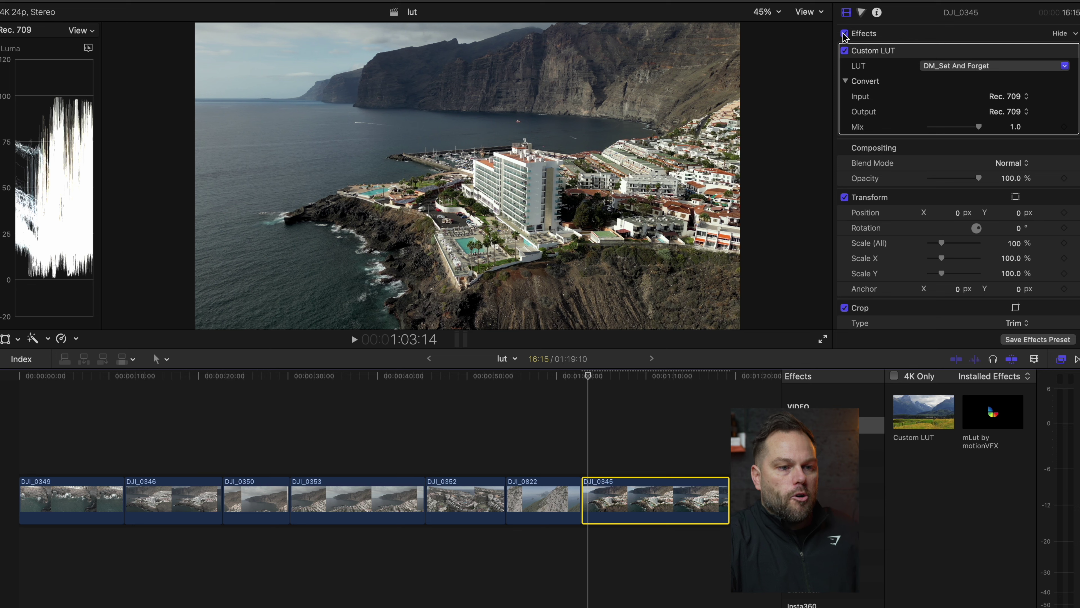
# Try the DM_Cine LUT from the Mini 3 Pro_Normal Colour Profile set on the DJI_0345 clip.
pyautogui.click(1064, 65)
pyautogui.moveTo(936, 176)
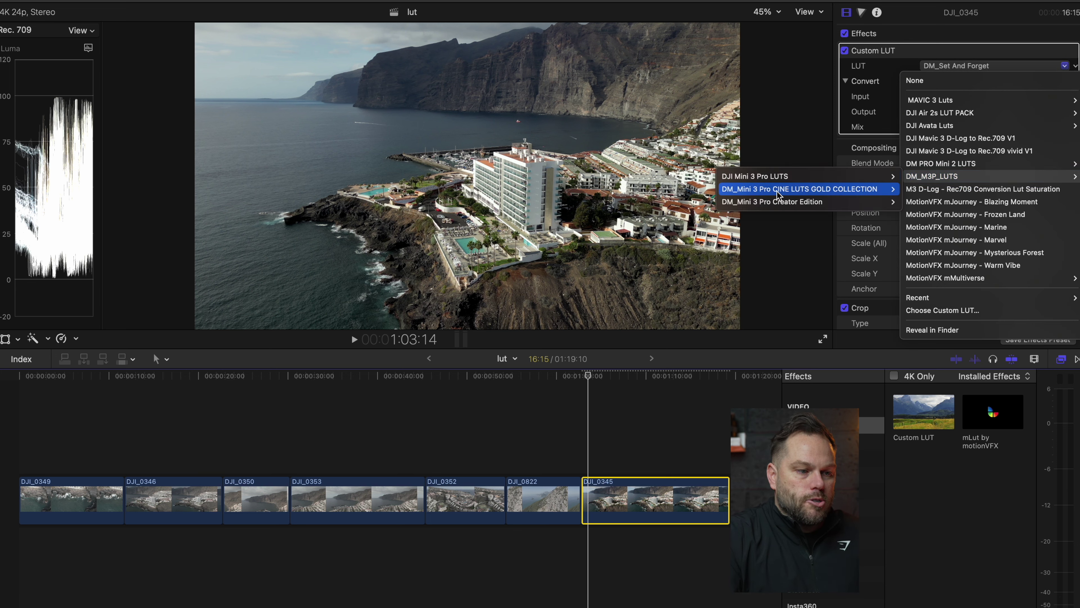
pyautogui.moveTo(772, 202)
pyautogui.moveTo(639, 202)
pyautogui.moveTo(513, 214)
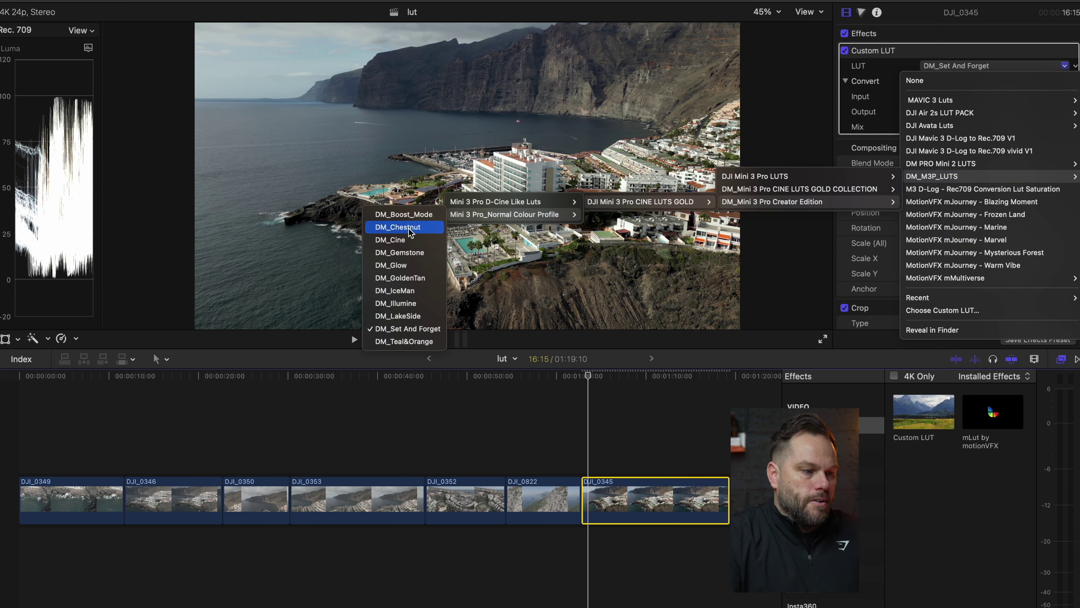
pyautogui.click(411, 240)
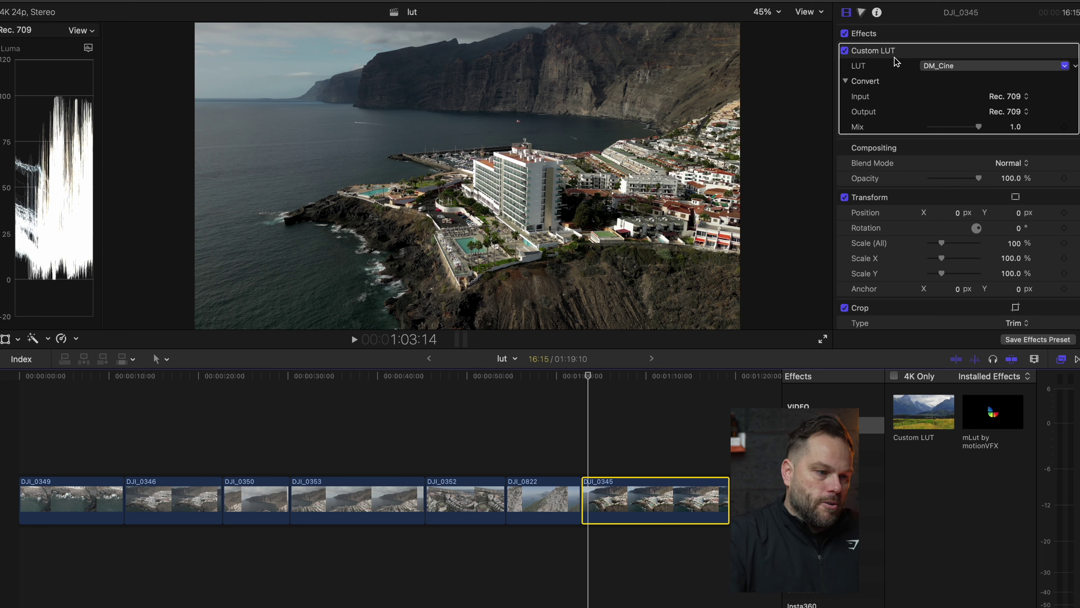
# Change the DJI_0345 clip's Custom LUT to DM_Glow from the Mini 3 Pro_Normal Colour Profile set and reduce its mix to 0.8.
pyautogui.click(935, 66)
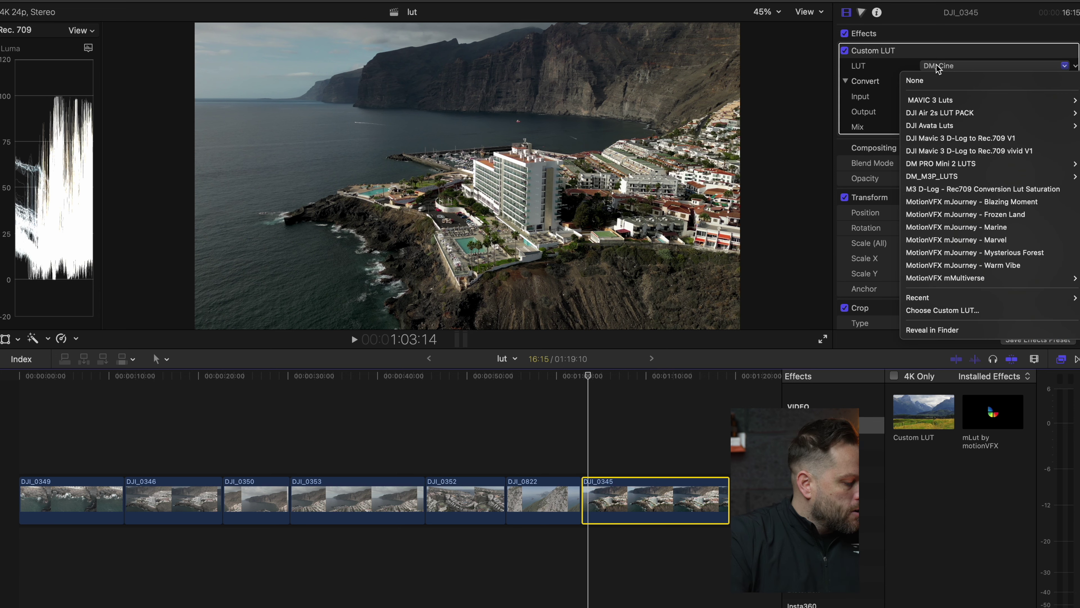
pyautogui.moveTo(939, 176)
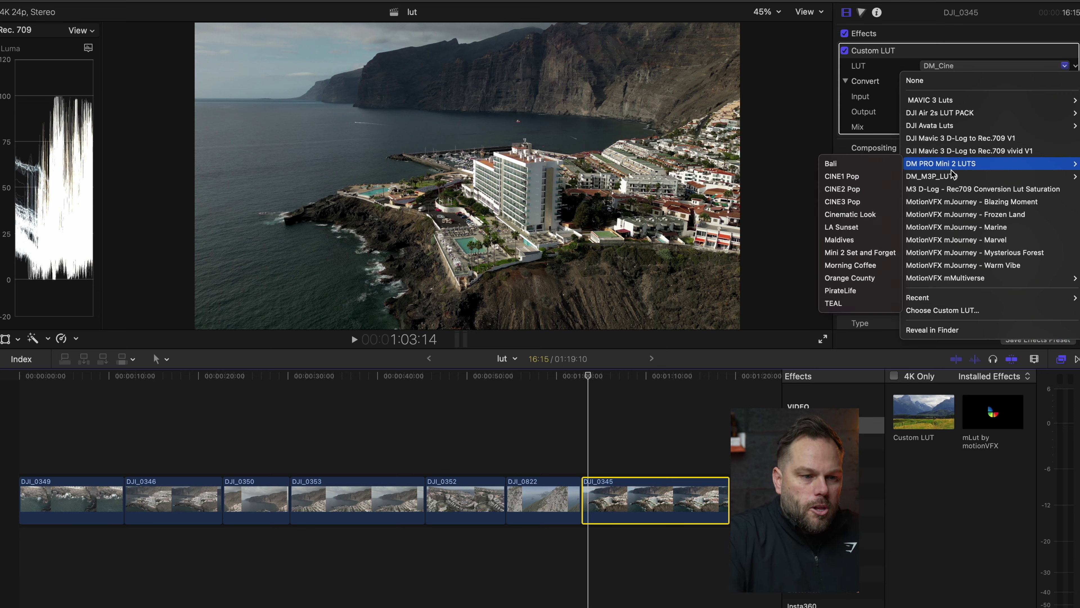
pyautogui.moveTo(807, 204)
pyautogui.moveTo(665, 204)
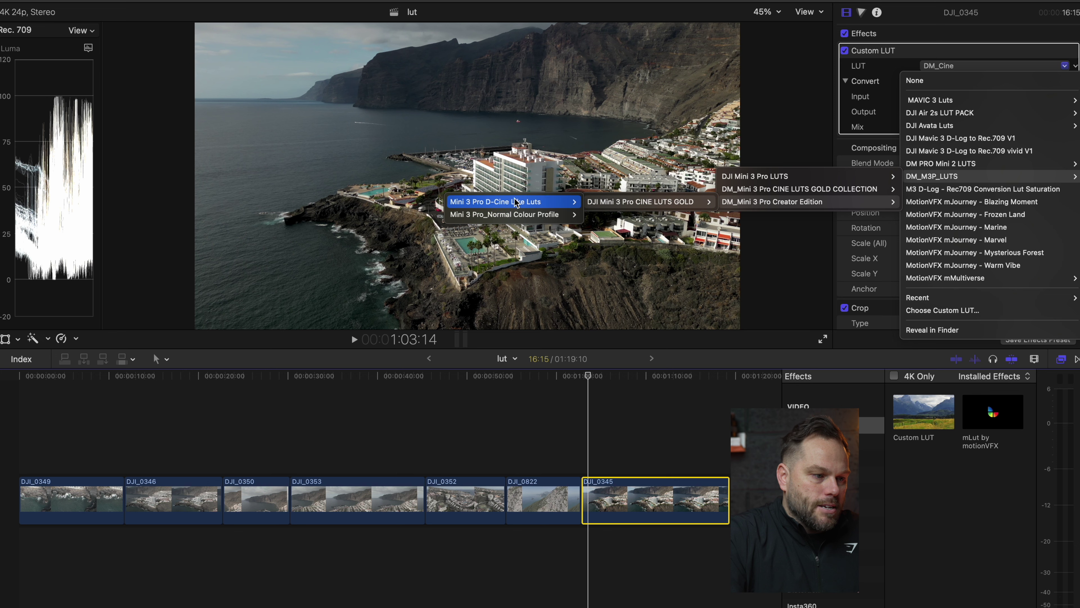
pyautogui.moveTo(466, 216)
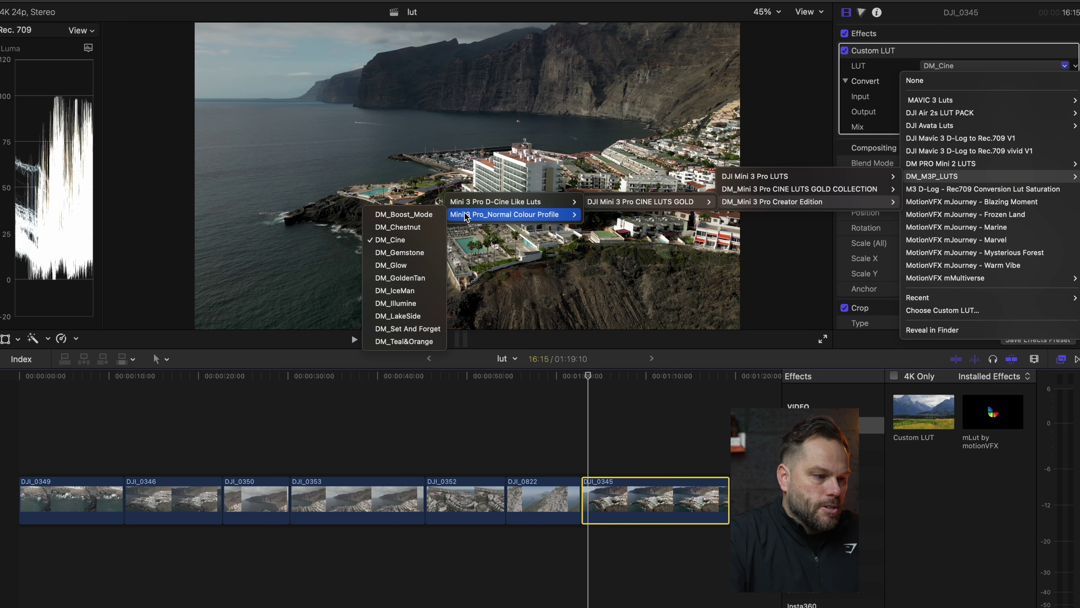
pyautogui.click(402, 266)
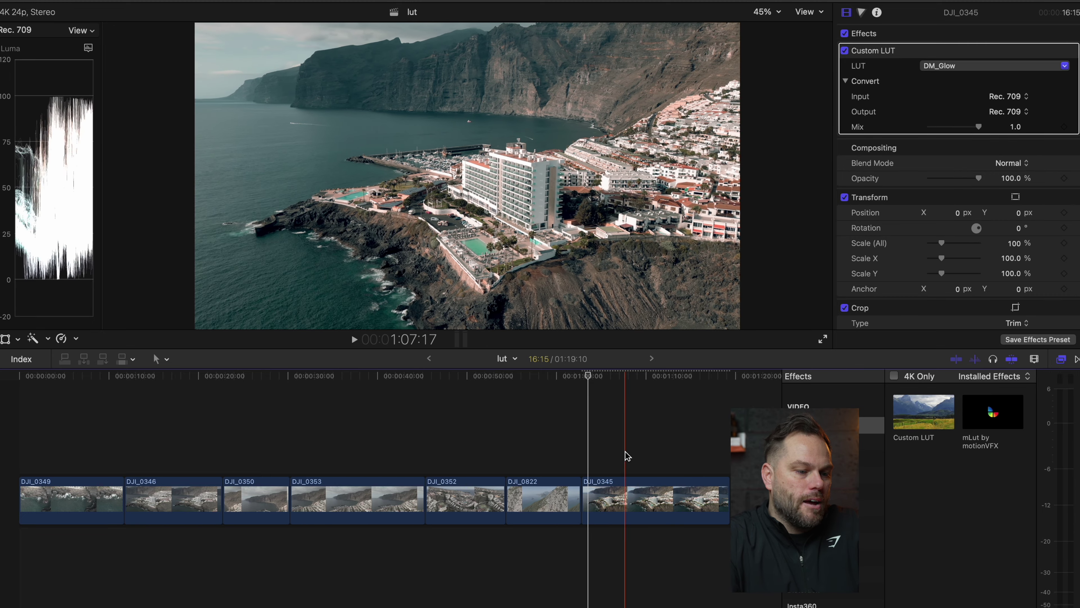
pyautogui.click(625, 494)
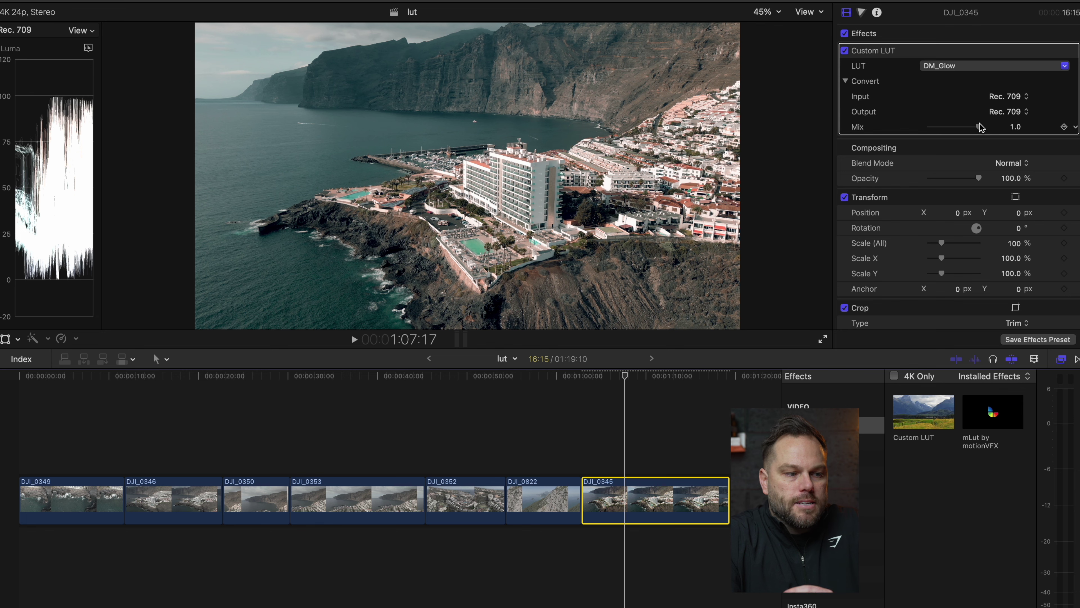
pyautogui.moveTo(978, 126)
pyautogui.mouseDown()
pyautogui.moveTo(942, 127)
pyautogui.moveTo(988, 132)
pyautogui.moveTo(917, 130)
pyautogui.moveTo(973, 132)
pyautogui.mouseUp()
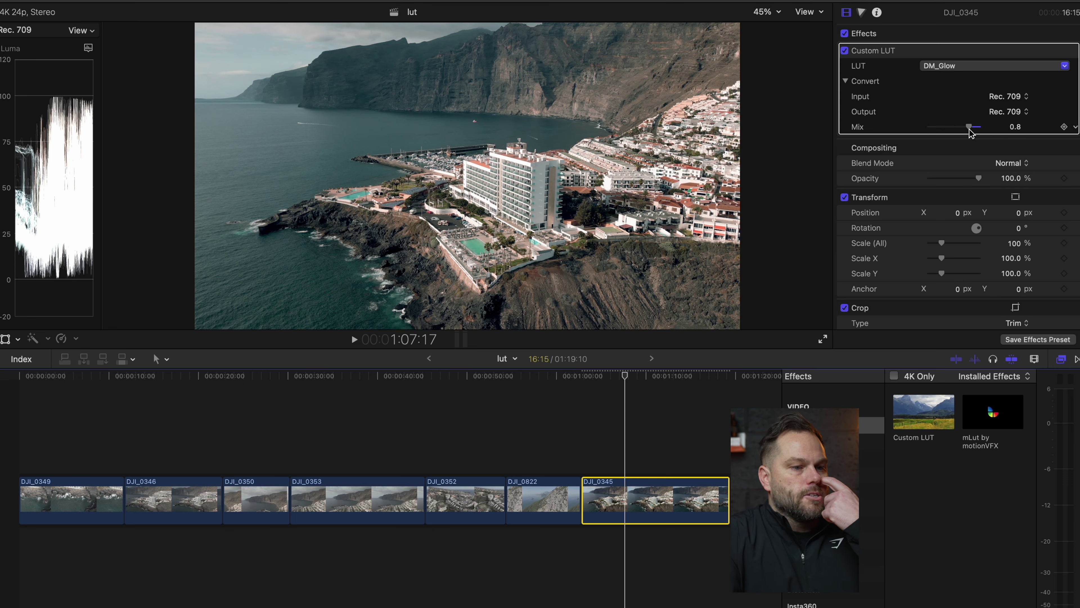
# Add a Color Wheels correction with a shape mask to the DJI_0345 clip.
pyautogui.press('super+6')
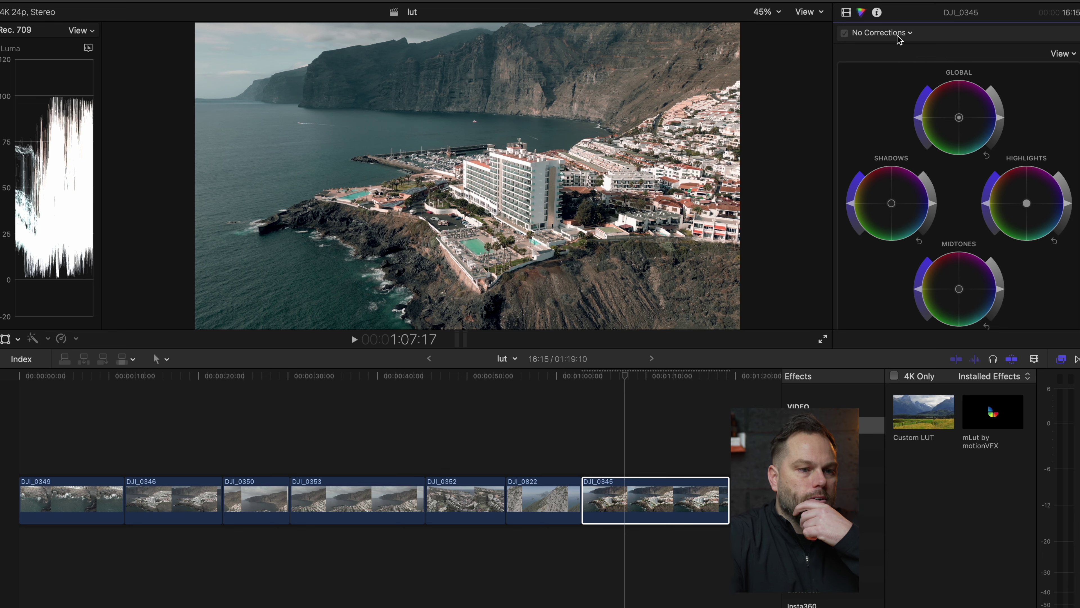
pyautogui.click(905, 35)
pyautogui.click(903, 73)
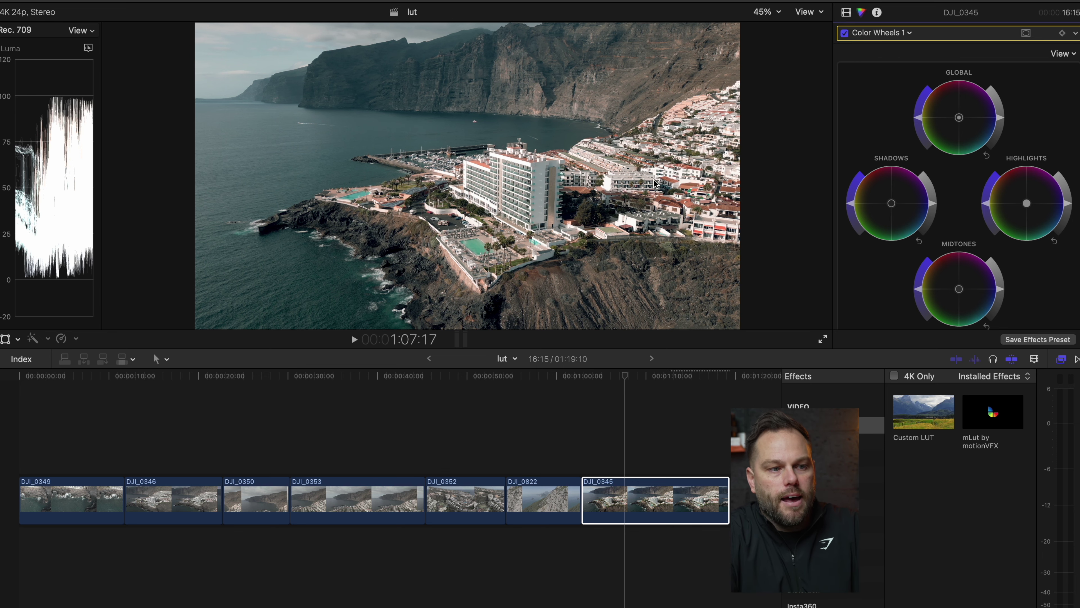
pyautogui.click(1026, 33)
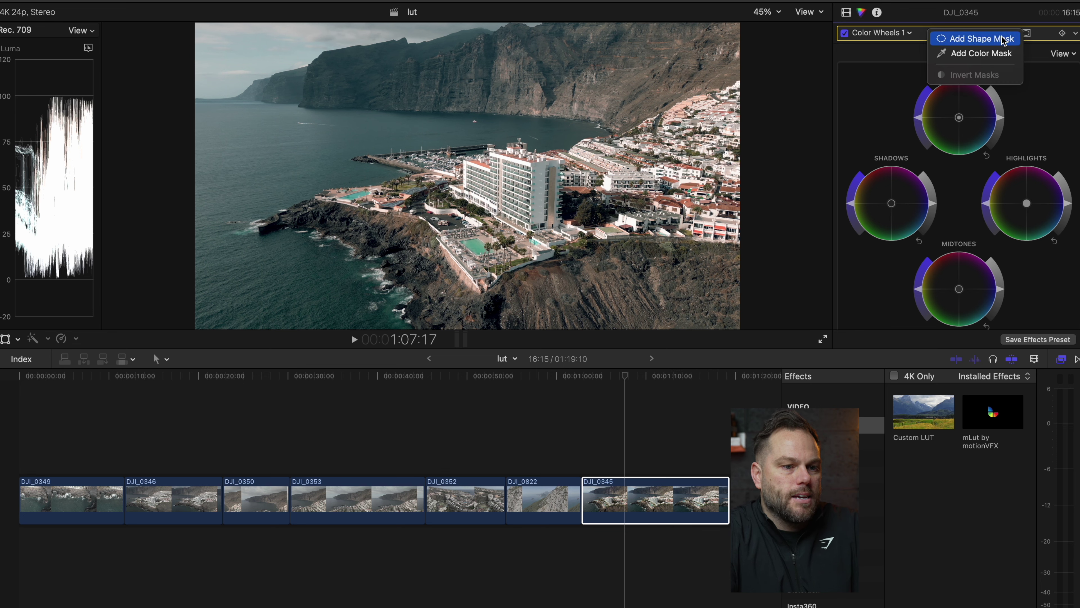
pyautogui.click(986, 39)
# Fit the circular shape mask around the white hotel with a narrower feather and track the building's motion through the clip.
pyautogui.moveTo(484, 174); pyautogui.dragTo(534, 195)
pyautogui.moveTo(516, 122); pyautogui.dragTo(517, 142)
pyautogui.moveTo(440, 197); pyautogui.dragTo(459, 196)
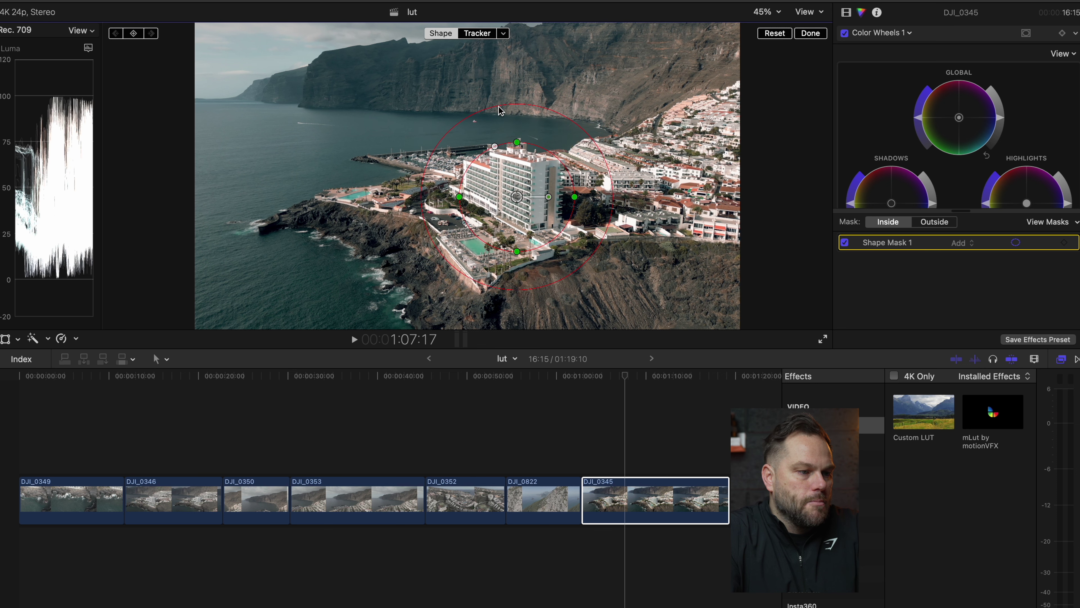
pyautogui.moveTo(476, 119); pyautogui.dragTo(484, 133)
pyautogui.moveTo(517, 197); pyautogui.dragTo(517, 200)
pyautogui.click(479, 34)
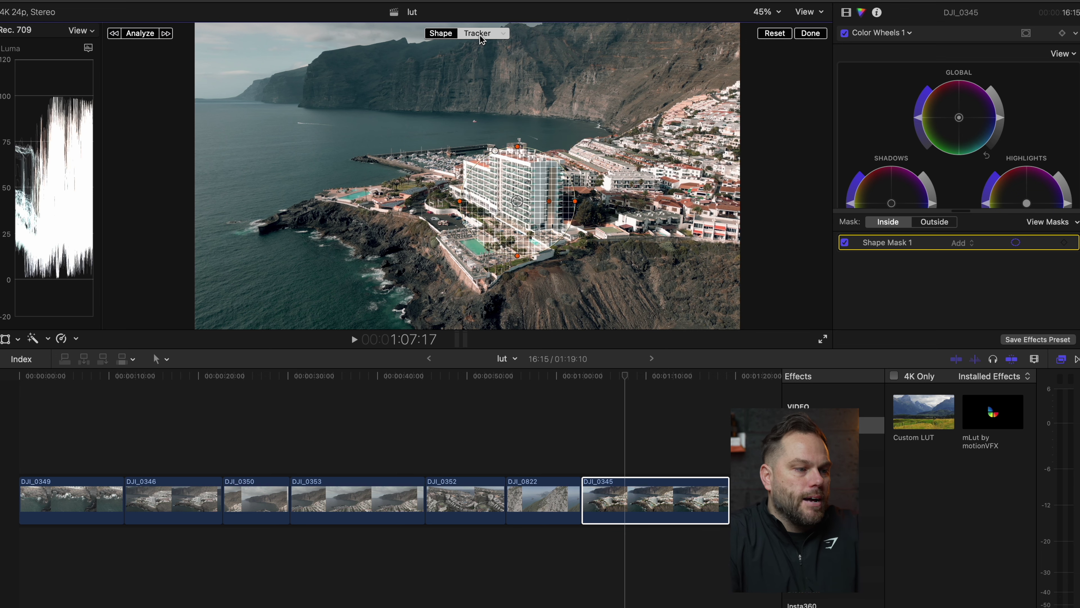
pyautogui.click(132, 34)
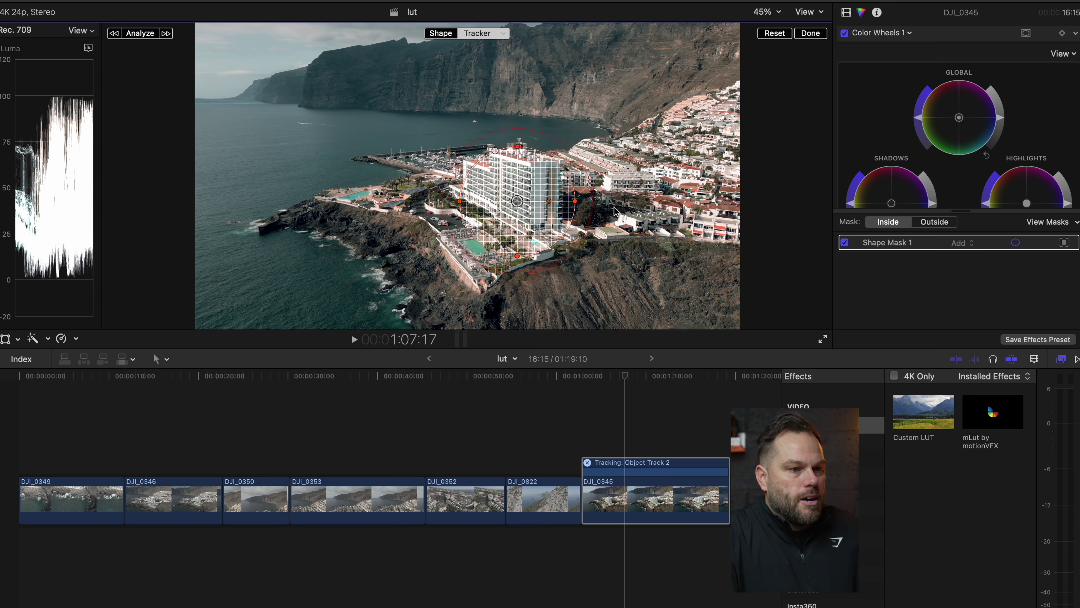
# Inside the hotel mask, raise the highlights, slightly lower the shadows and midtones, and increase the global saturation.
pyautogui.scroll(-3, 1024, 147)
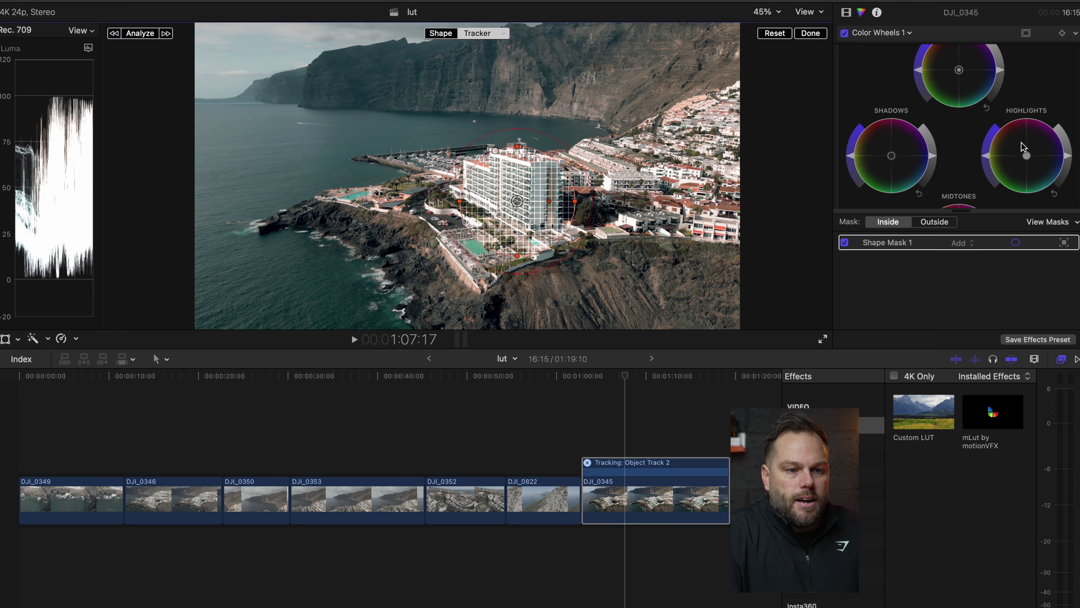
pyautogui.moveTo(1069, 160)
pyautogui.mouseDown()
pyautogui.moveTo(1069, 174)
pyautogui.moveTo(1068, 148)
pyautogui.mouseUp()
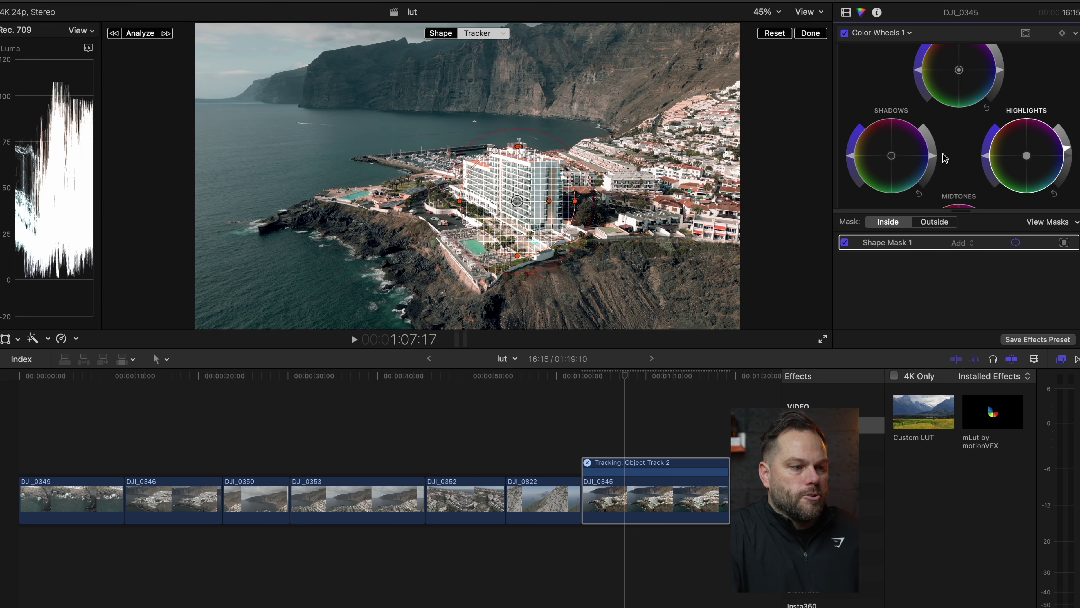
pyautogui.moveTo(934, 158); pyautogui.dragTo(934, 161)
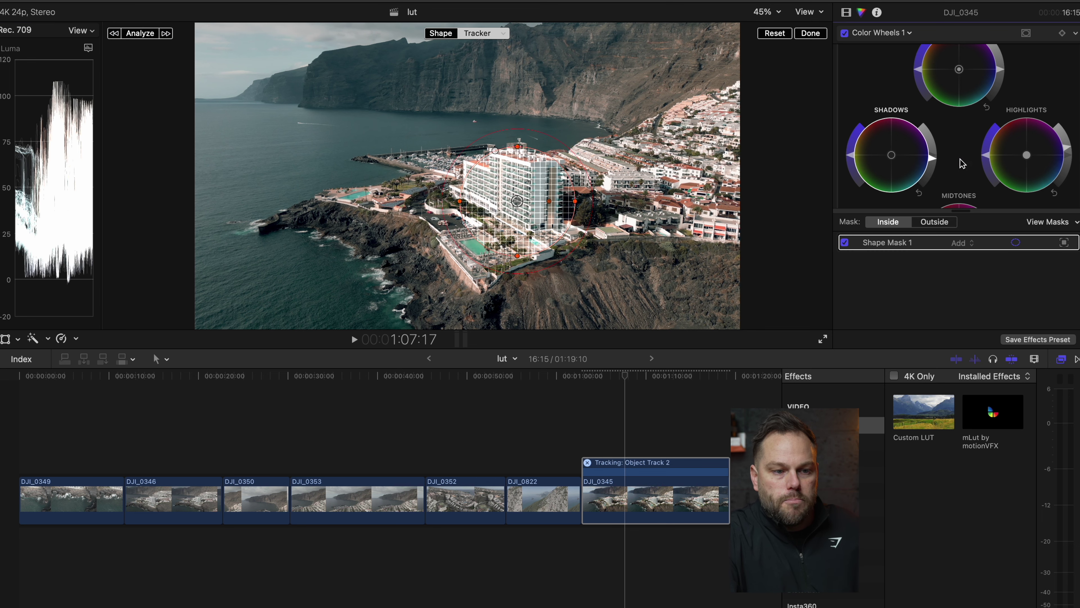
pyautogui.scroll(-3, 978, 170)
pyautogui.moveTo(1002, 178); pyautogui.dragTo(1002, 178)
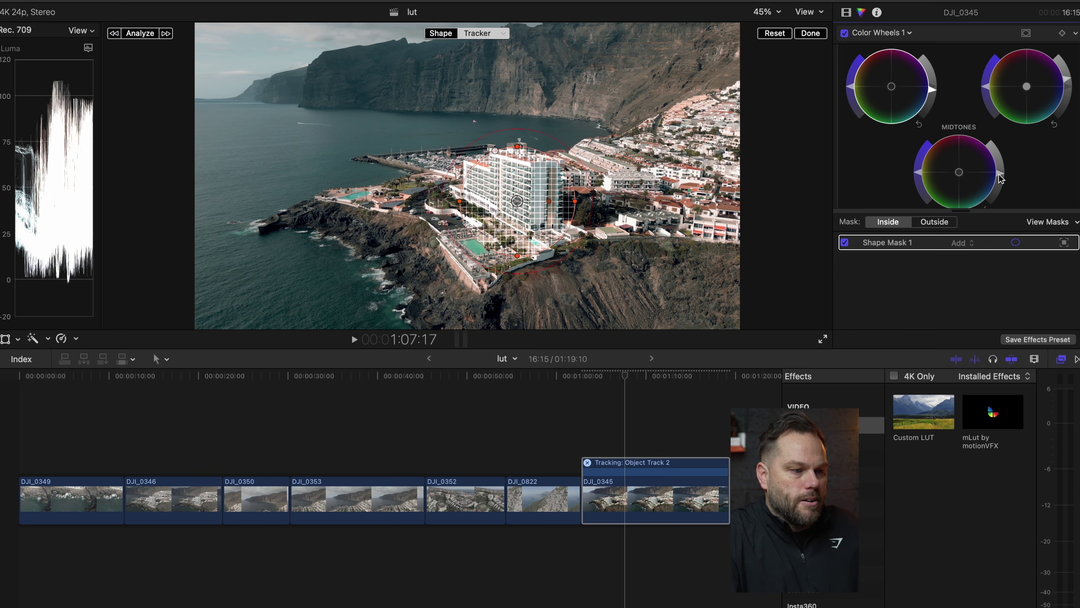
pyautogui.scroll(3, 988, 92)
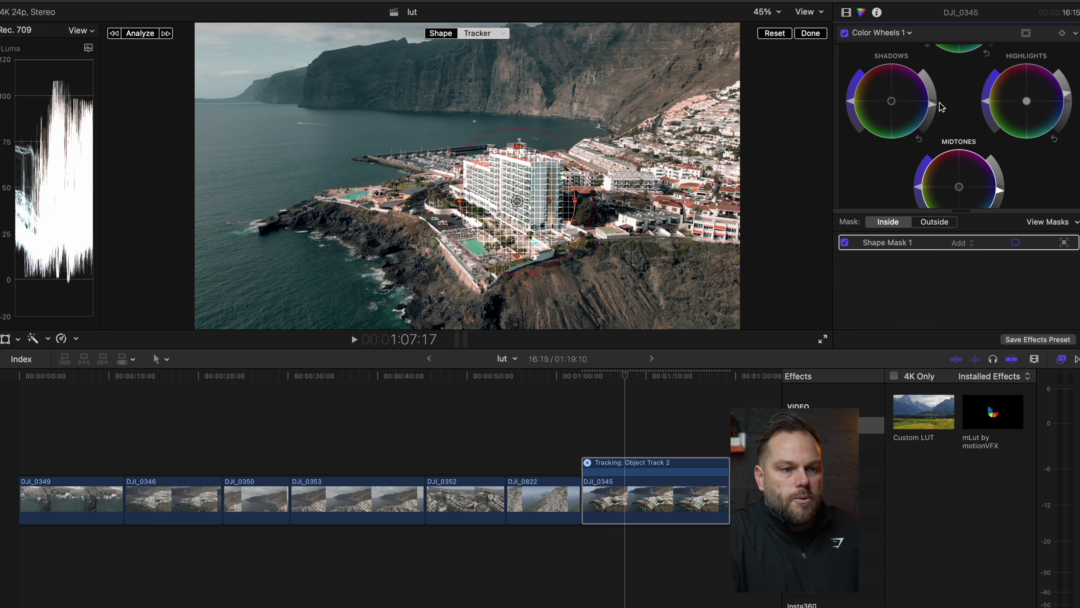
pyautogui.moveTo(920, 111); pyautogui.dragTo(920, 113)
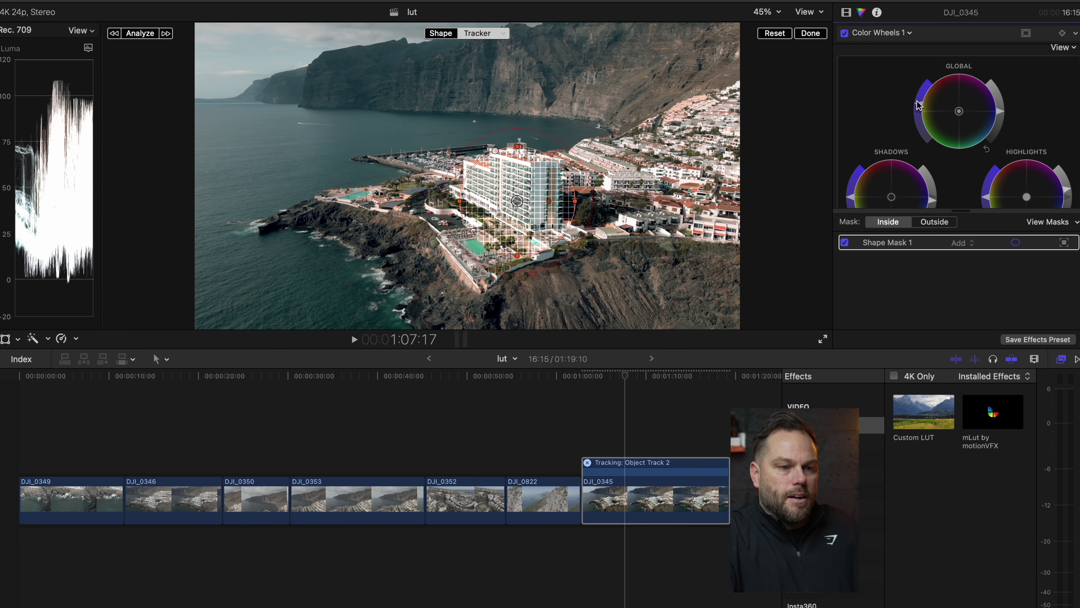
pyautogui.moveTo(918, 104); pyautogui.dragTo(917, 105)
pyautogui.click(810, 33)
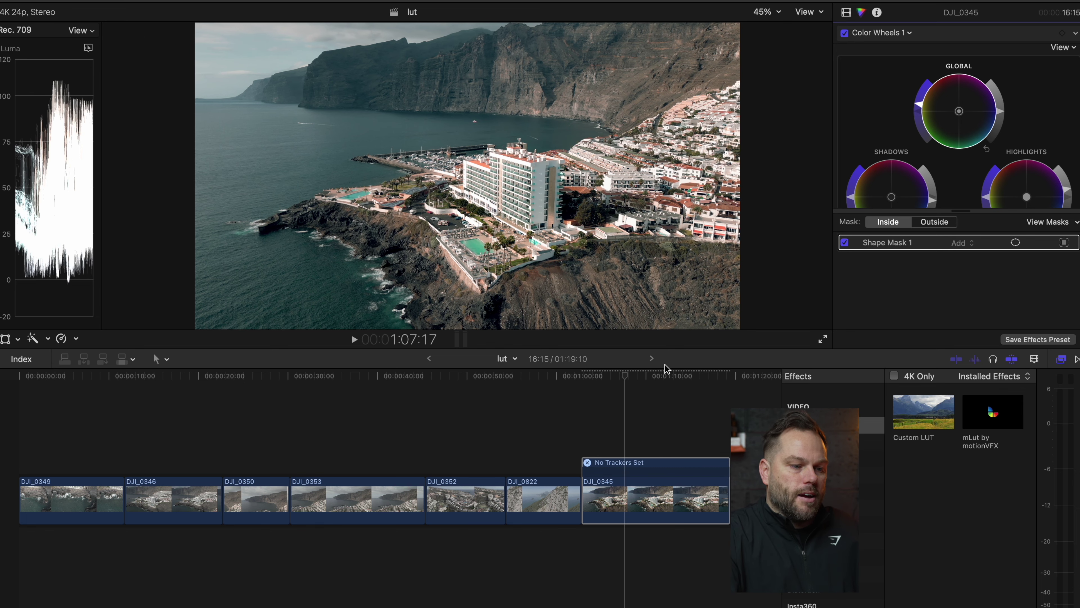
# Show the DJI_0345 clip's Object Track in the viewer and close it again.
pyautogui.click(652, 462)
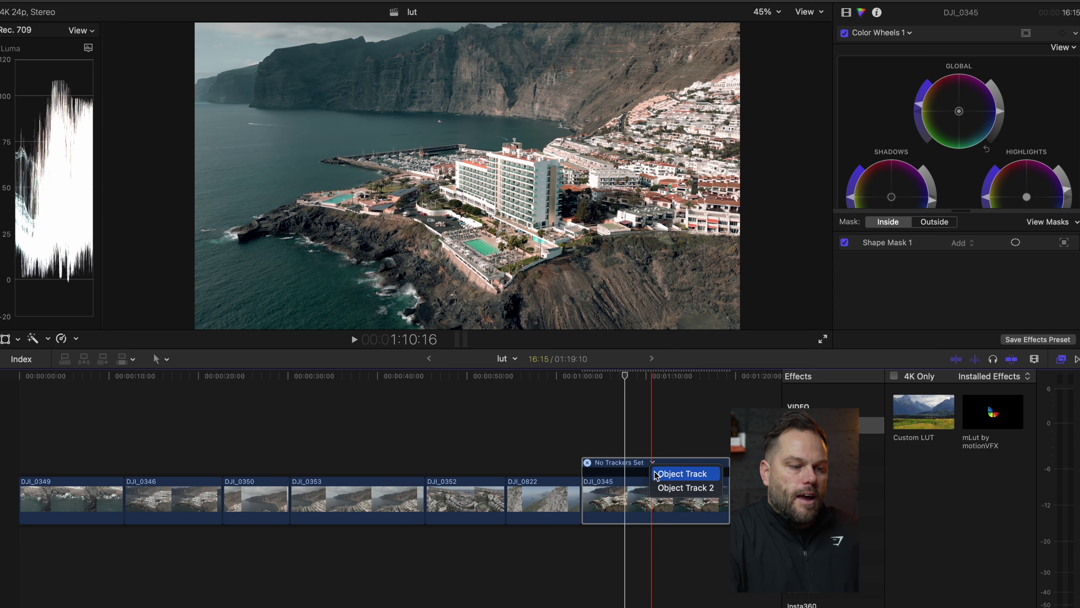
pyautogui.click(678, 472)
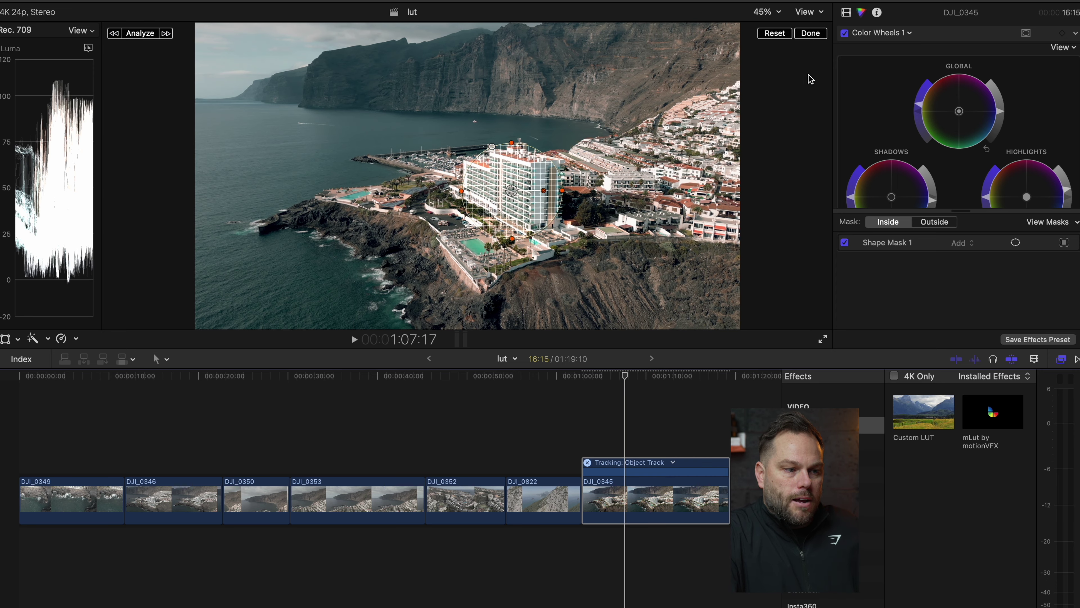
pyautogui.press('Return')
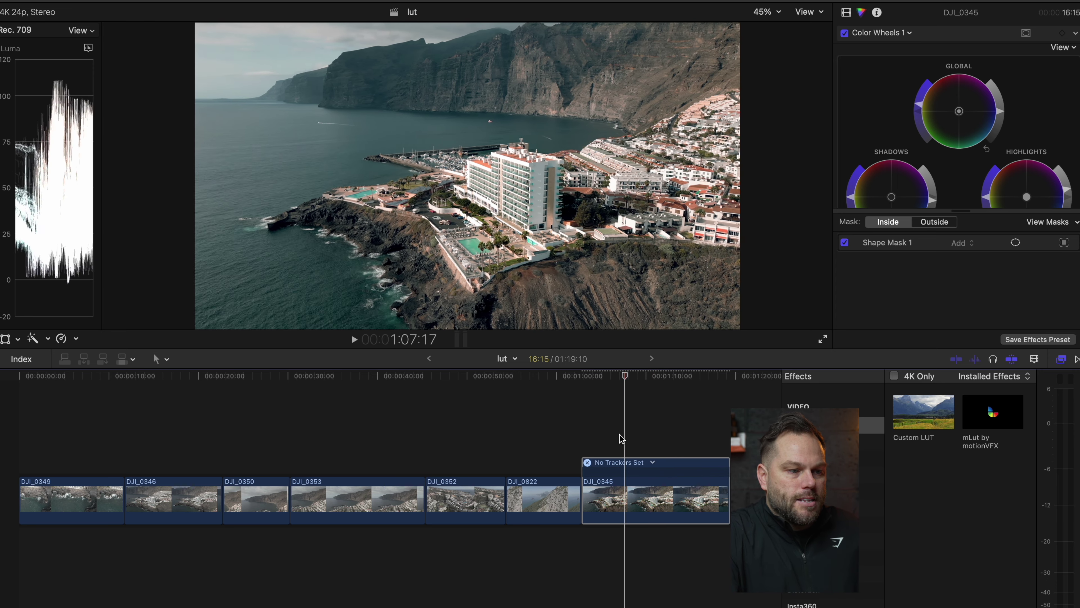
# Add a second Color Wheels correction with a shape mask to the DJI_0345 clip at about 1:06:00.
pyautogui.click(610, 438)
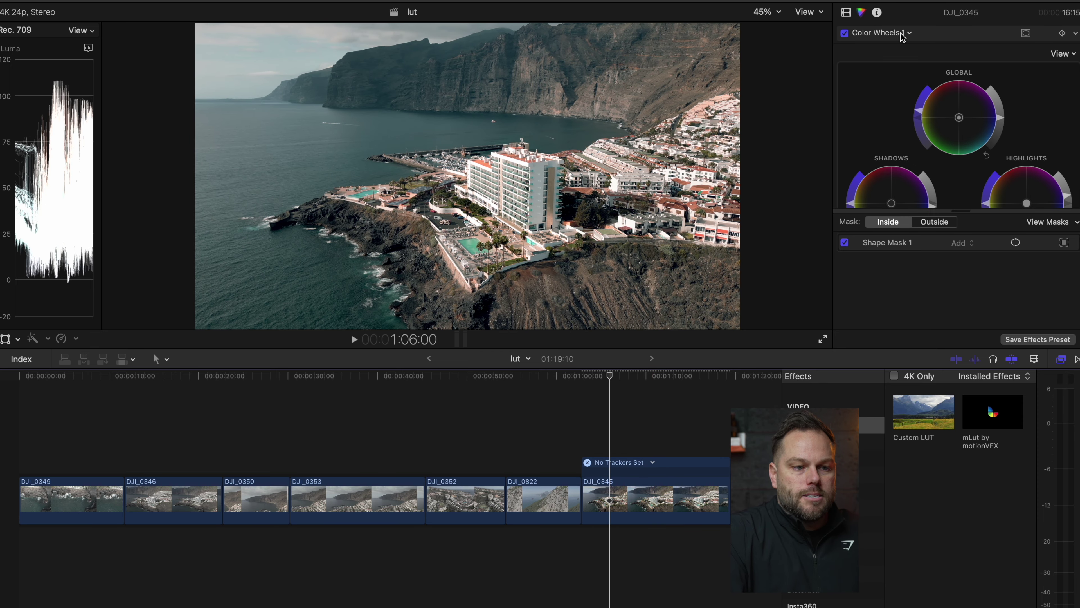
pyautogui.click(902, 34)
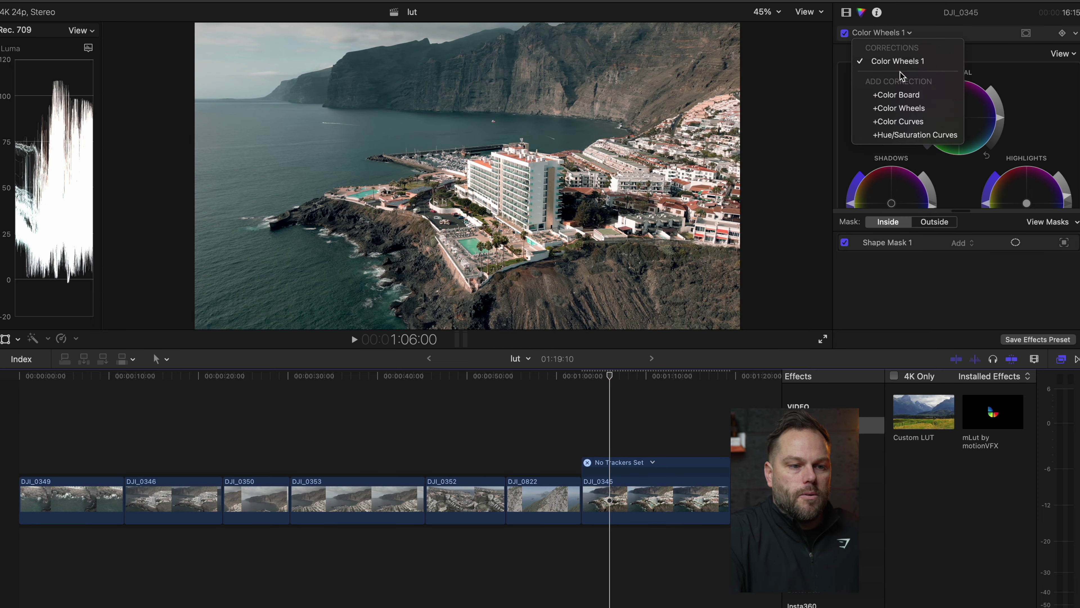
pyautogui.click(908, 108)
pyautogui.click(1026, 33)
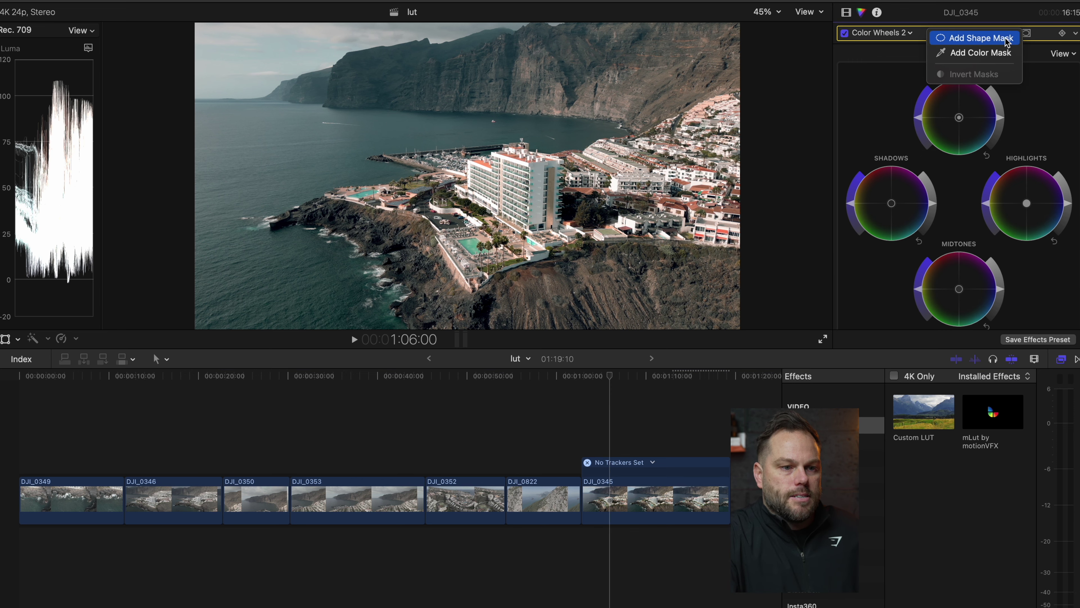
pyautogui.click(978, 38)
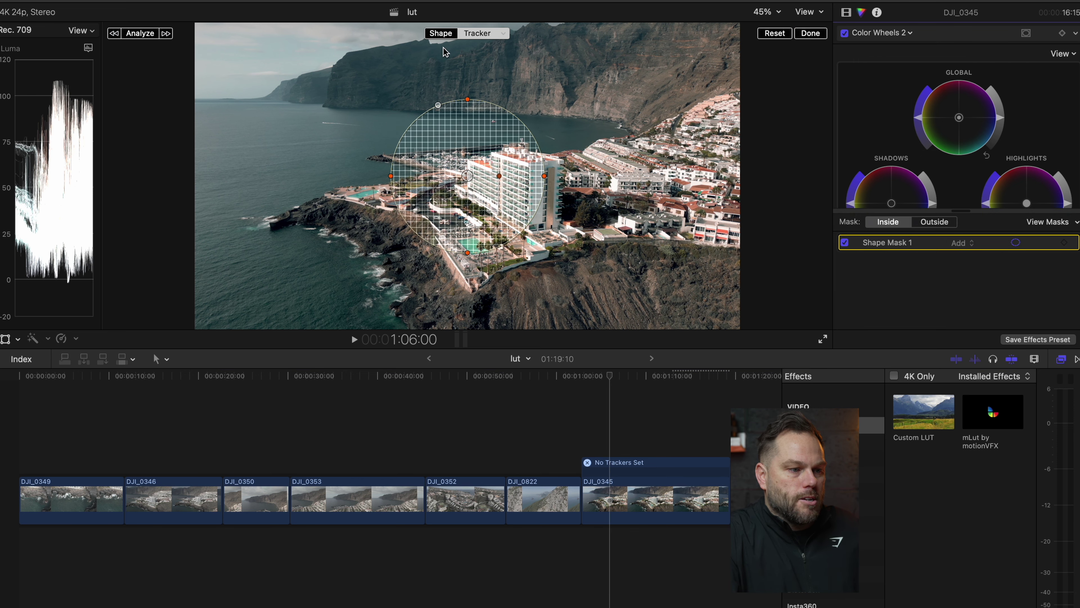
# Reshape the second mask into a long, tilted ellipse with a tight feather covering the hotel and the town behind it.
pyautogui.click(441, 37)
pyautogui.moveTo(545, 176); pyautogui.dragTo(659, 190)
pyautogui.moveTo(568, 184); pyautogui.dragTo(569, 167)
pyautogui.moveTo(460, 176); pyautogui.dragTo(536, 198)
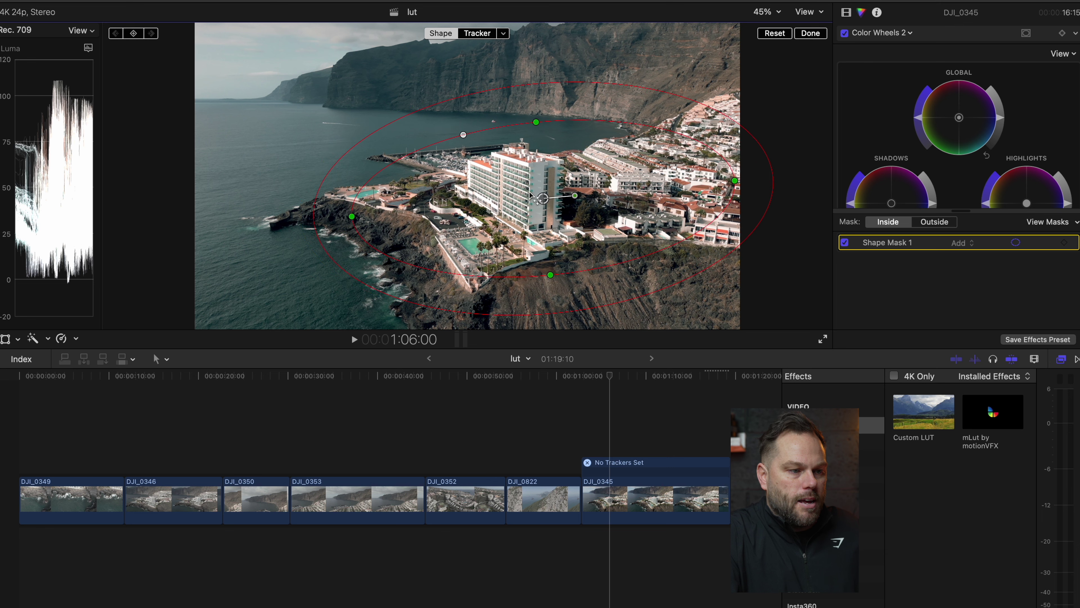
pyautogui.moveTo(536, 123); pyautogui.dragTo(539, 156)
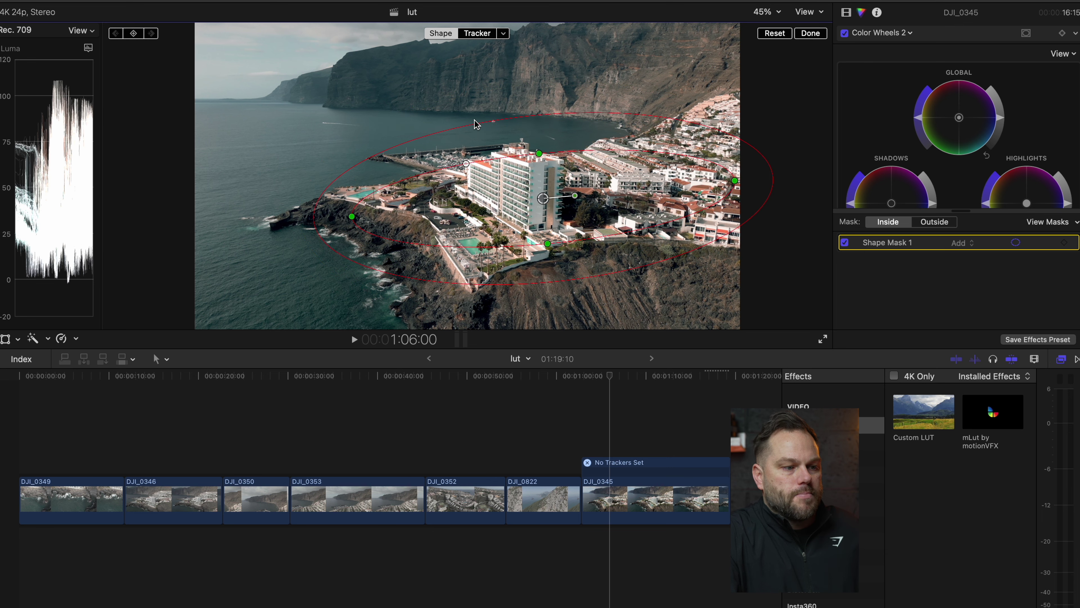
pyautogui.moveTo(313, 220); pyautogui.dragTo(335, 221)
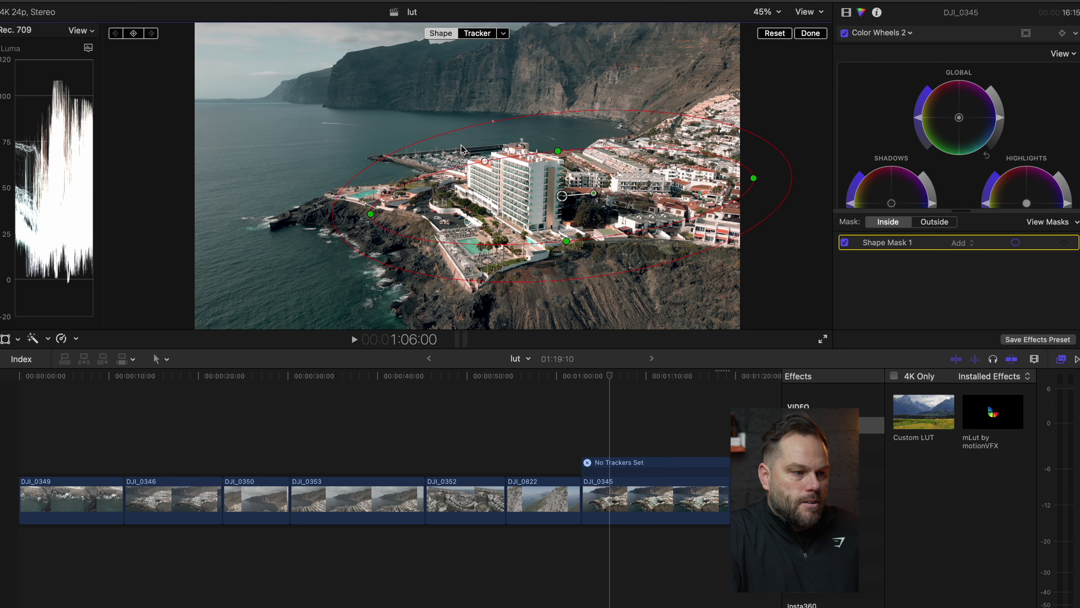
pyautogui.moveTo(506, 136); pyautogui.dragTo(517, 158)
pyautogui.moveTo(754, 180); pyautogui.dragTo(741, 179)
pyautogui.moveTo(594, 192); pyautogui.dragTo(575, 191)
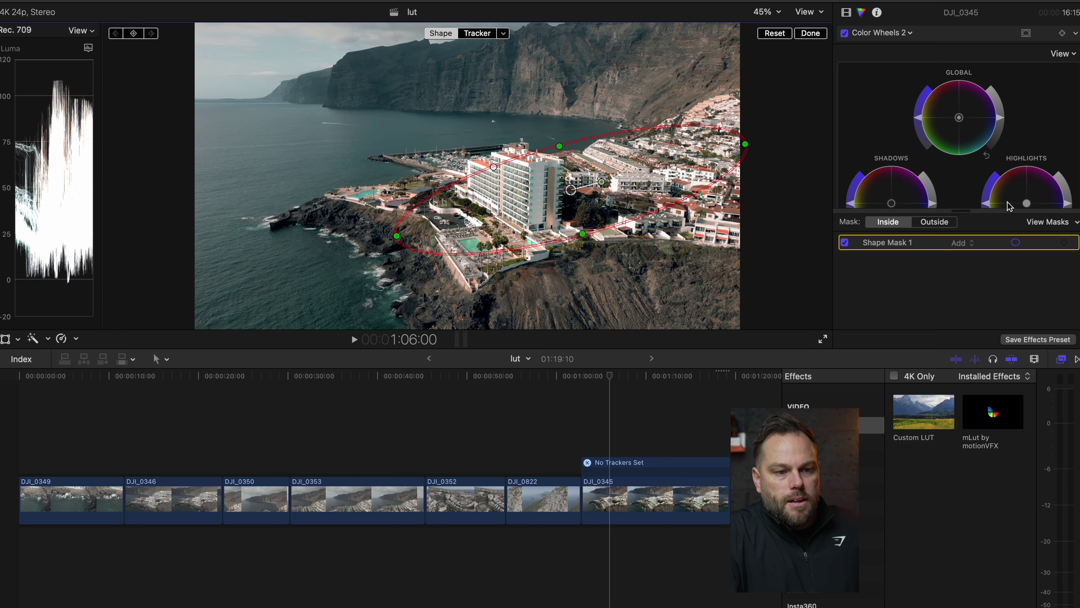
# Inside the ellipse mask, raise the highlights, lower the shadows and increase the global saturation.
pyautogui.scroll(-2, 1056, 164)
pyautogui.moveTo(1070, 169); pyautogui.dragTo(1064, 162)
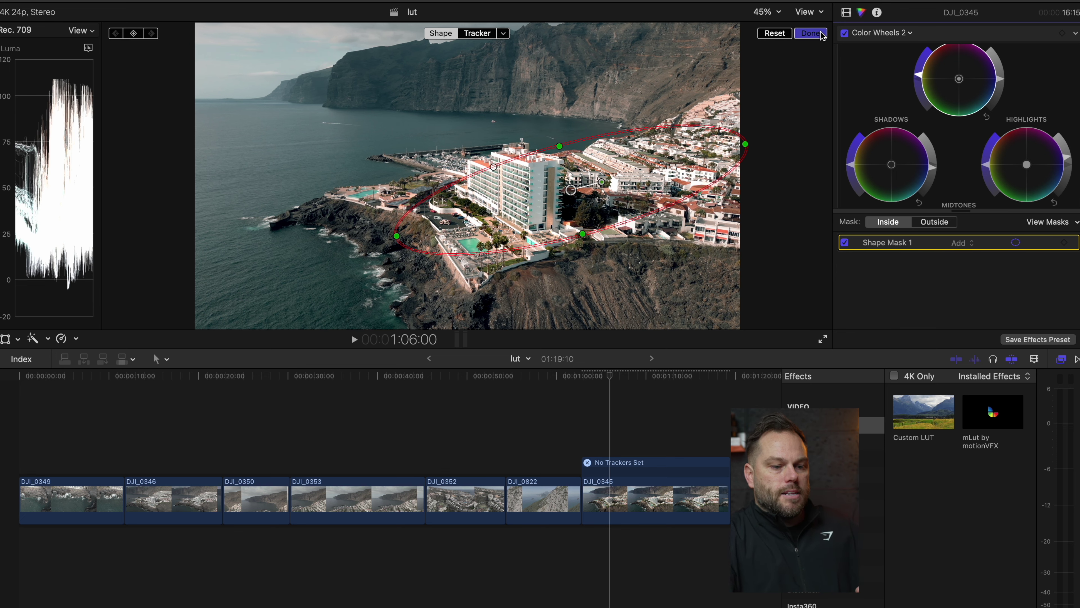
pyautogui.click(810, 33)
# Compare the DJI_0345 image with all its effects off and on.
pyautogui.click(607, 454)
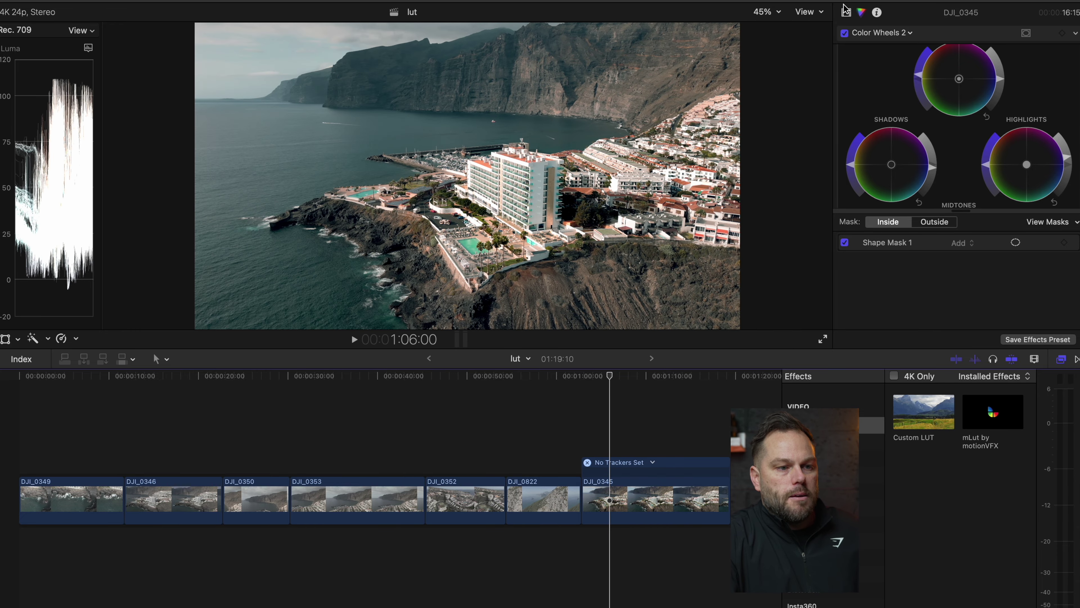
pyautogui.hotkey('ctrl', 'shift', 'Tab')
pyautogui.click(845, 33)
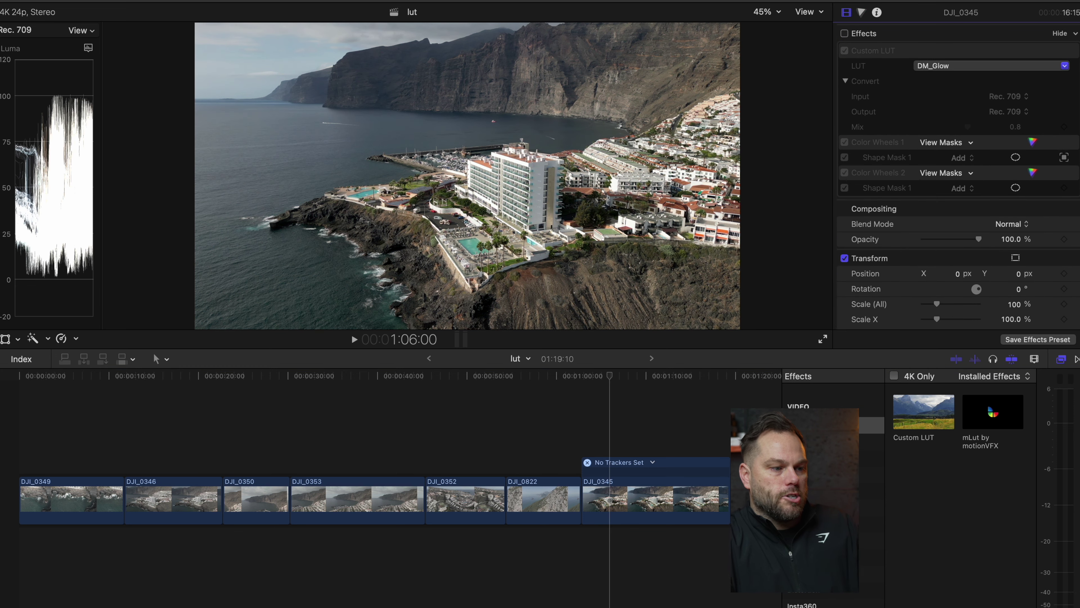
pyautogui.click(845, 34)
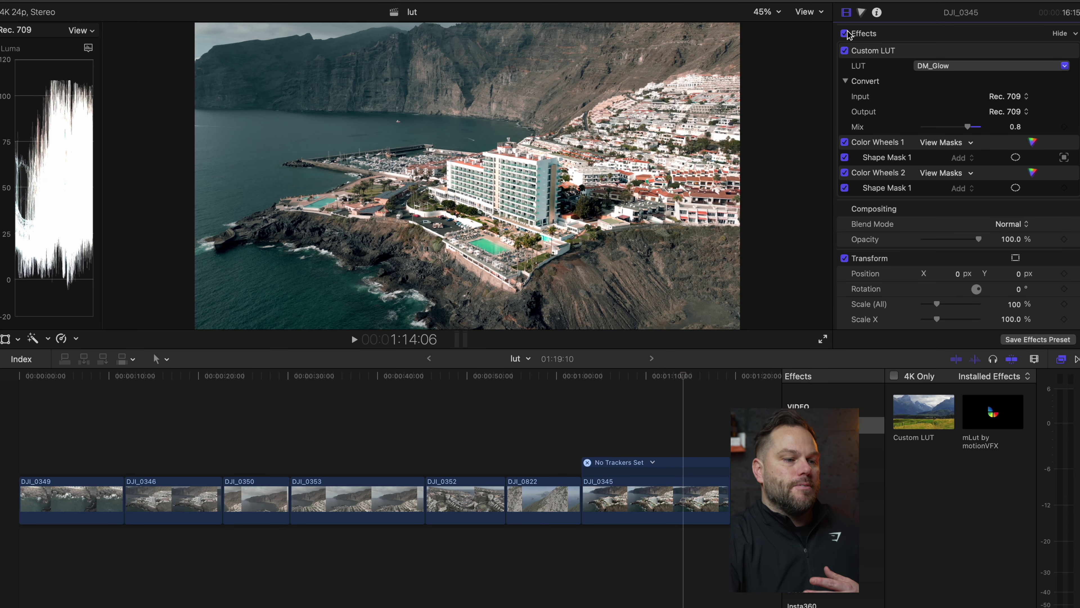
# Play back the graded DJI_0345 clip from its start.
pyautogui.click(587, 417)
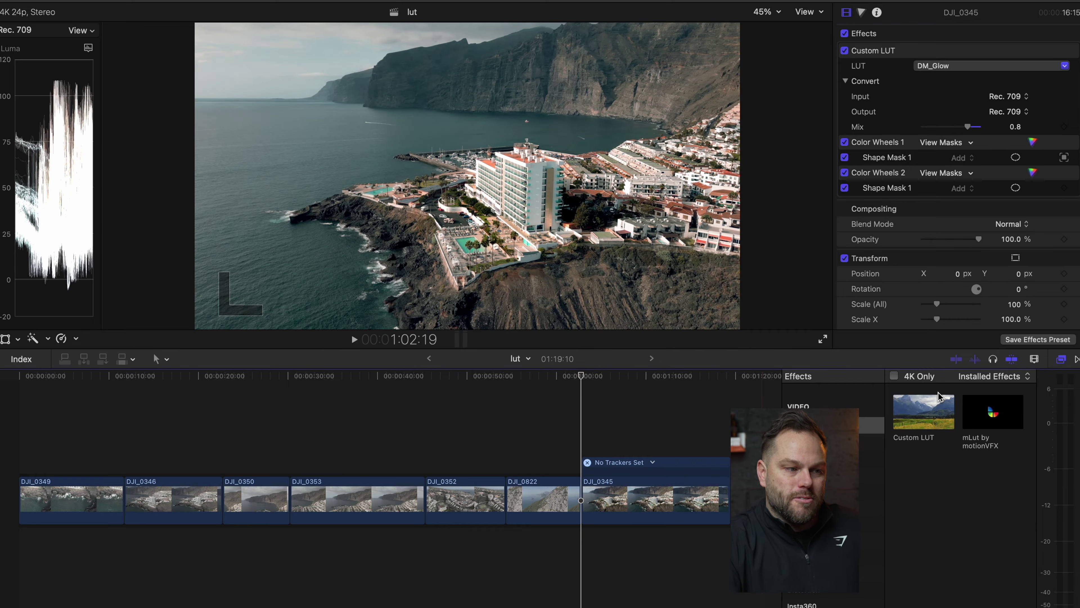
pyautogui.hscroll(5, 610, 427)
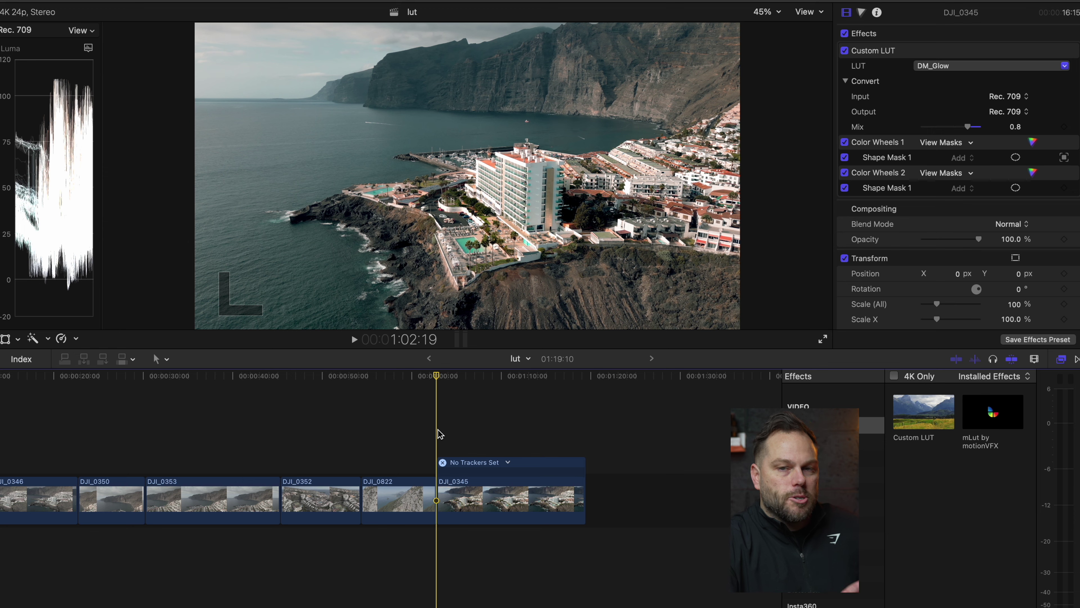
pyautogui.press('space')
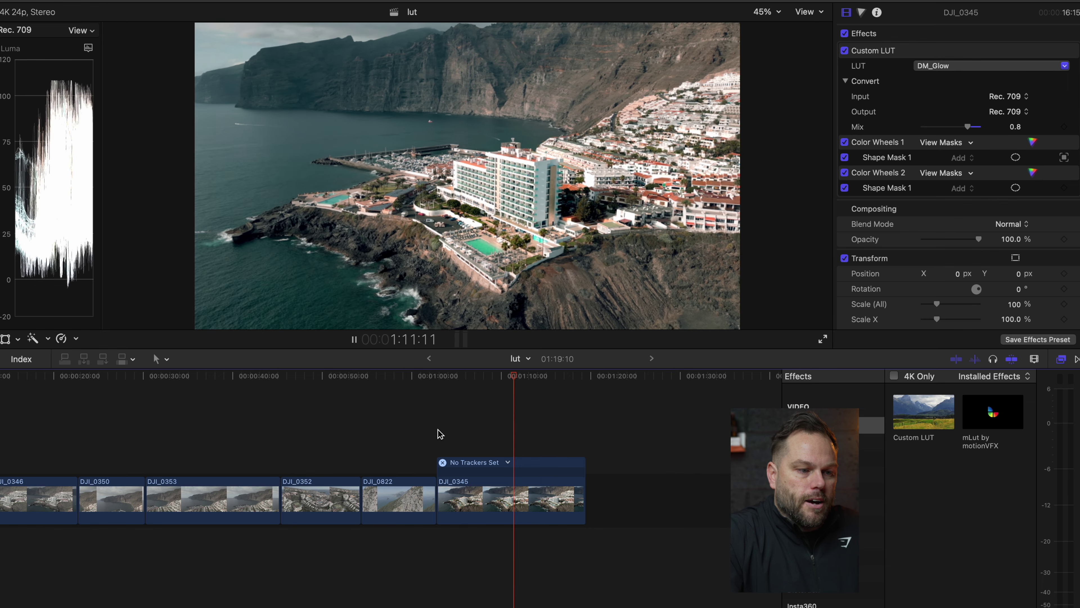
# Change the DJI_0345 clip's Custom LUT to DM_Cine from the Mini 3 Pro_Normal Colour Profile set.
pyautogui.click(1065, 65)
pyautogui.moveTo(953, 176)
pyautogui.moveTo(812, 204)
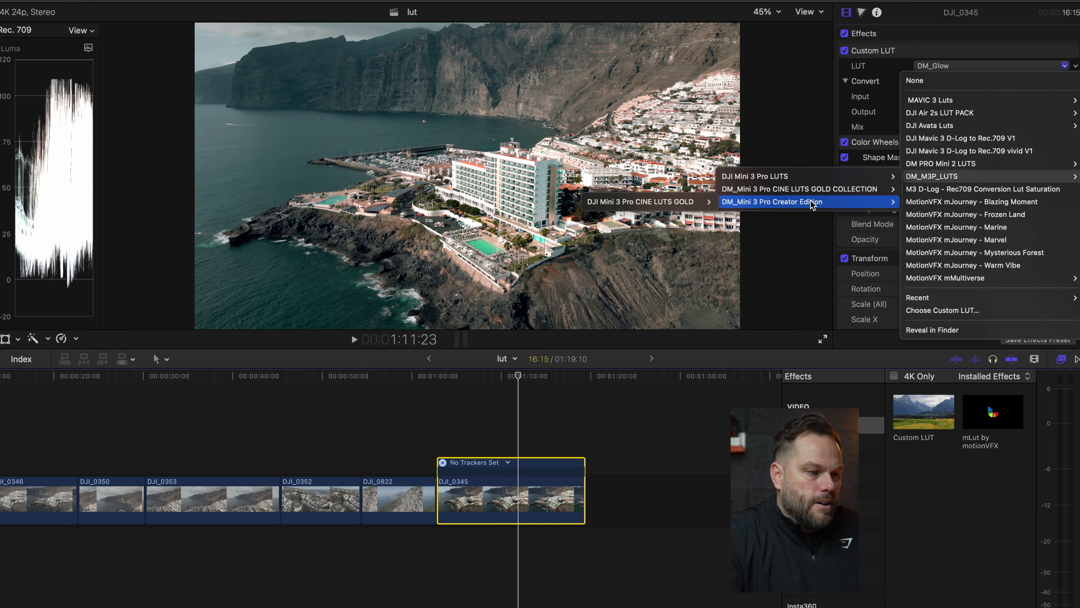
pyautogui.moveTo(510, 201)
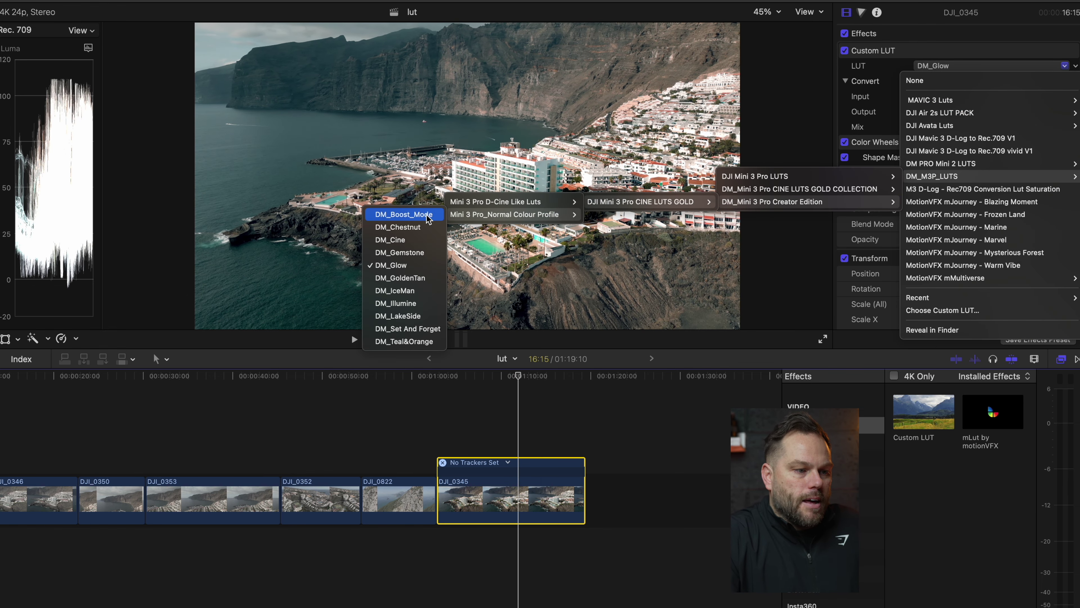
pyautogui.click(414, 236)
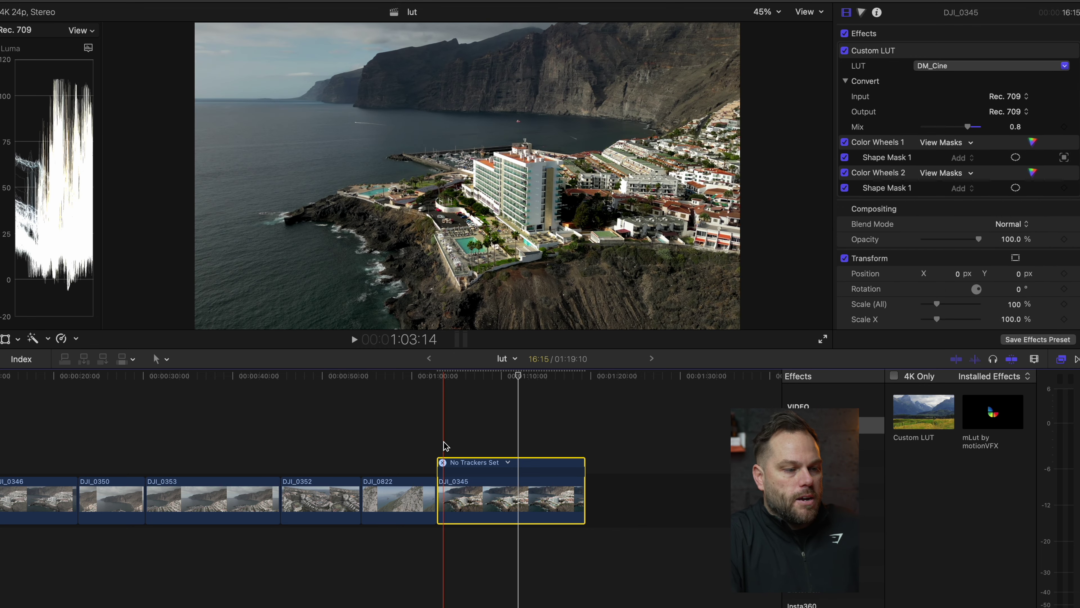
# Play back the DJI_0345 clip with the DM_Cine LUT and switch its effects off to compare with the ungraded image.
pyautogui.press('space')
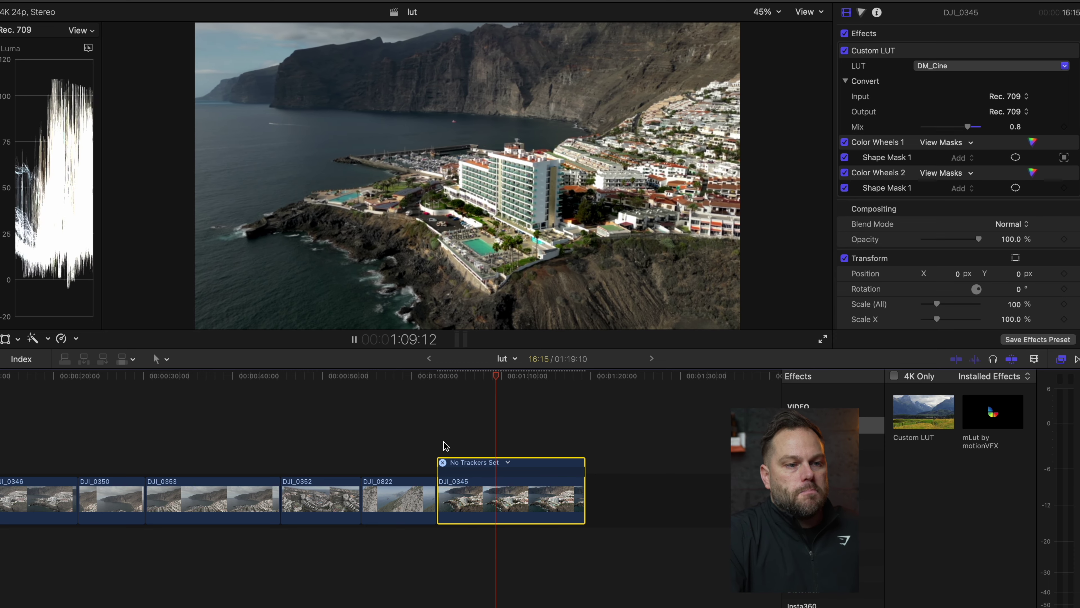
pyautogui.click(445, 445)
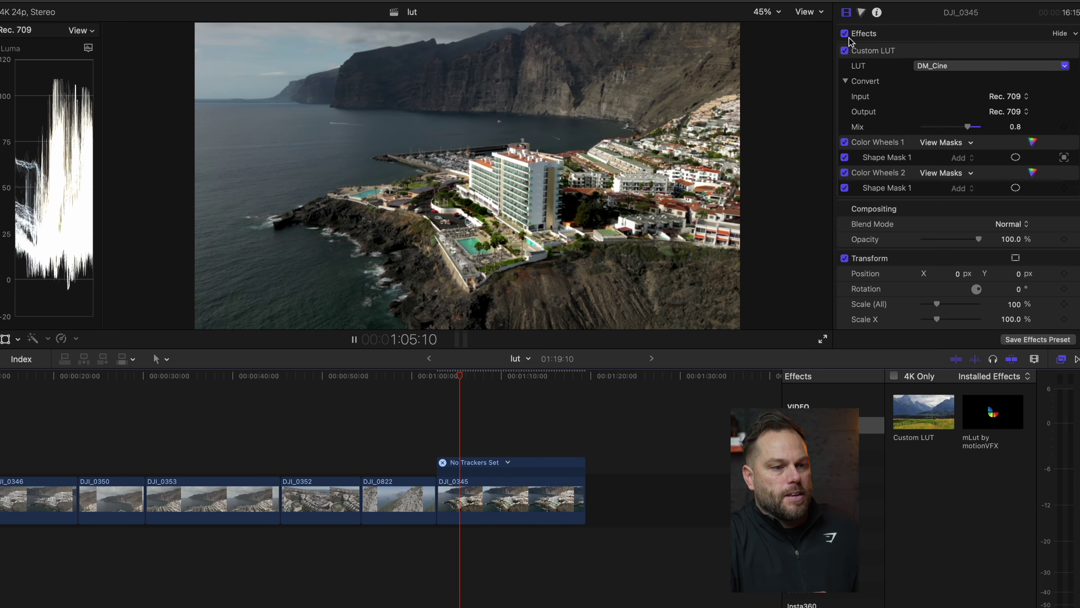
pyautogui.click(845, 33)
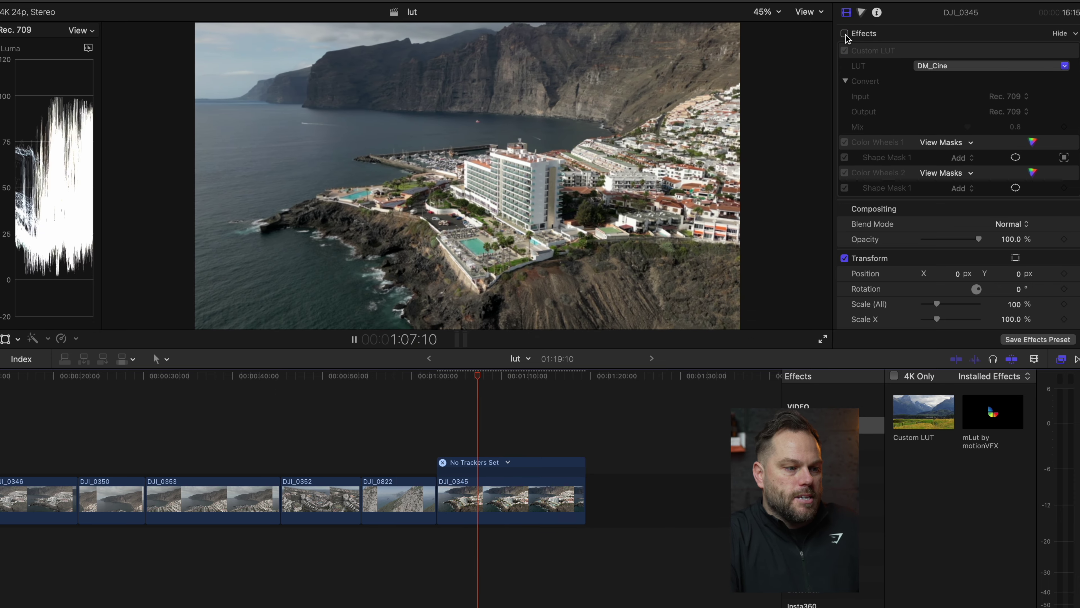